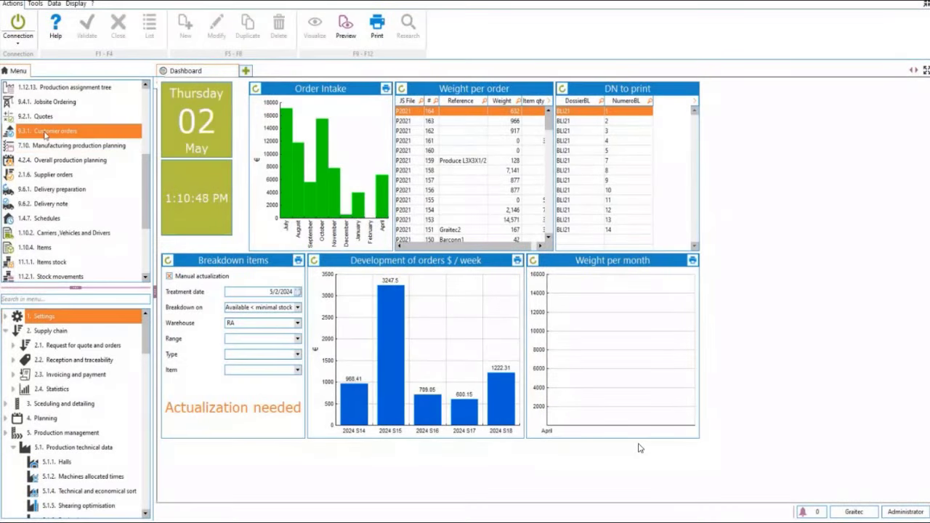
Open the customer order referenced Demo and show its items.
left_click(45, 132)
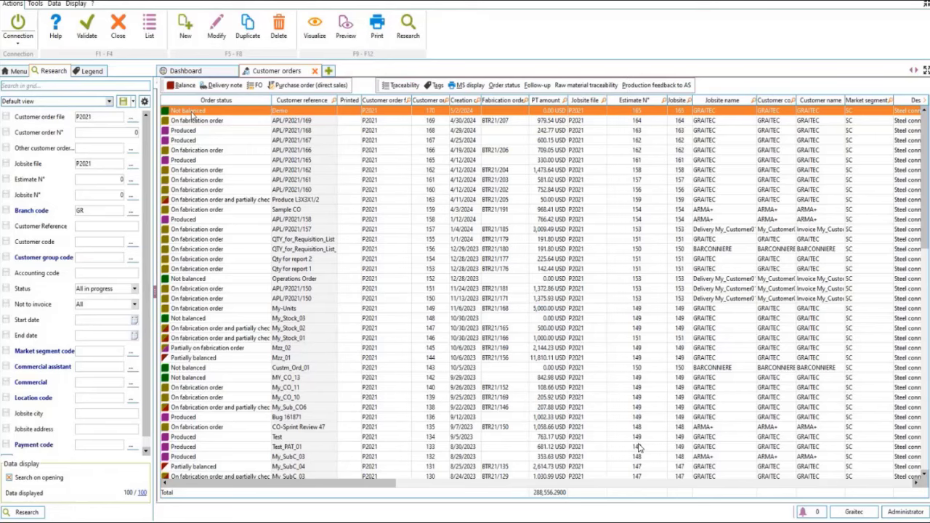
double_click(193, 111)
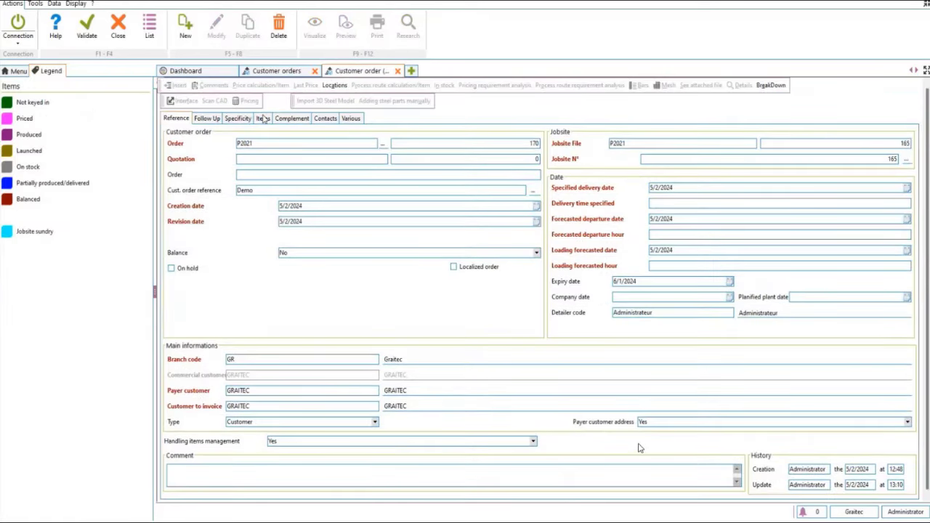
left_click(262, 117)
Import plate 1-547-p1 (1-547-23) into the order from the 3D steel model "Advance Steel to Fabrication DEMO 8.GTCX".
left_click(330, 101)
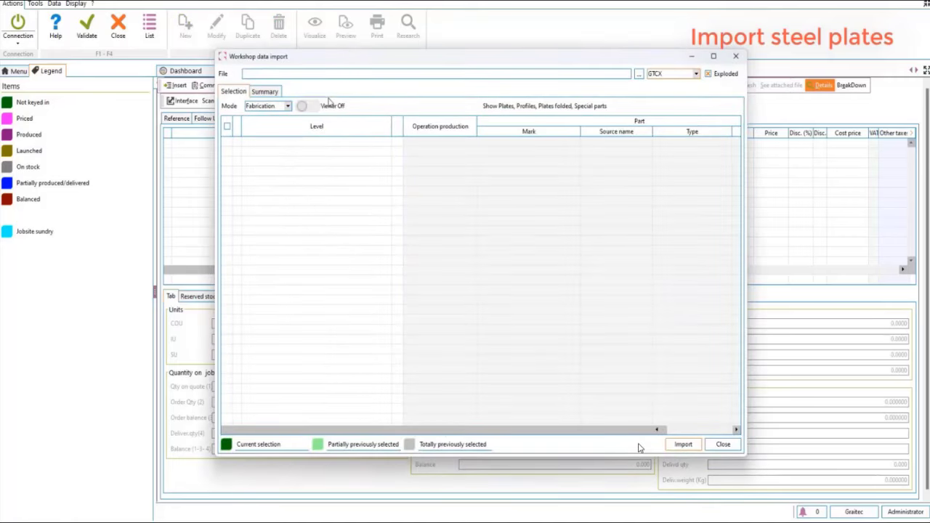
left_click(638, 74)
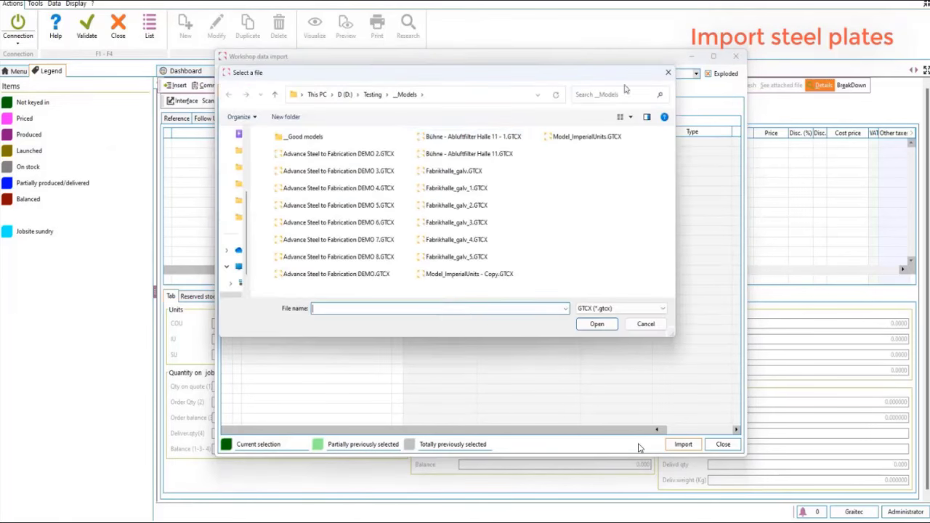
left_click(365, 259)
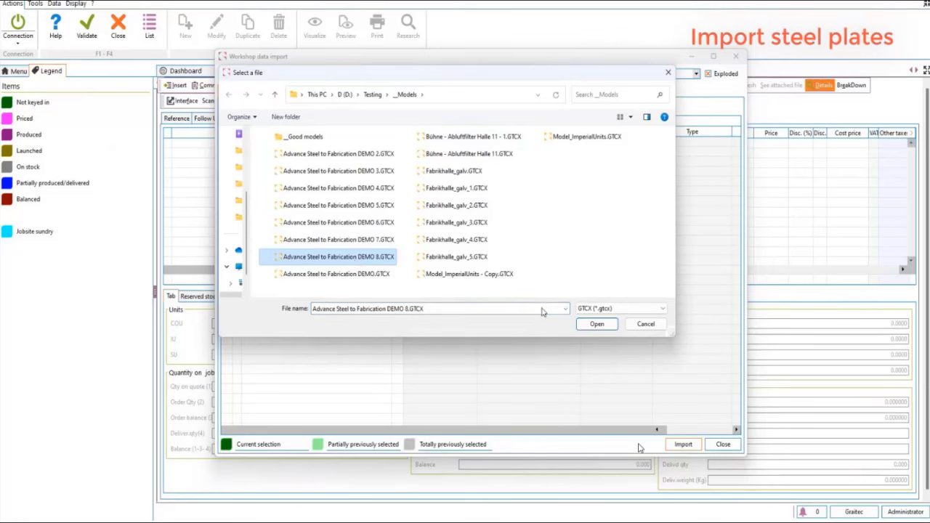
left_click(596, 324)
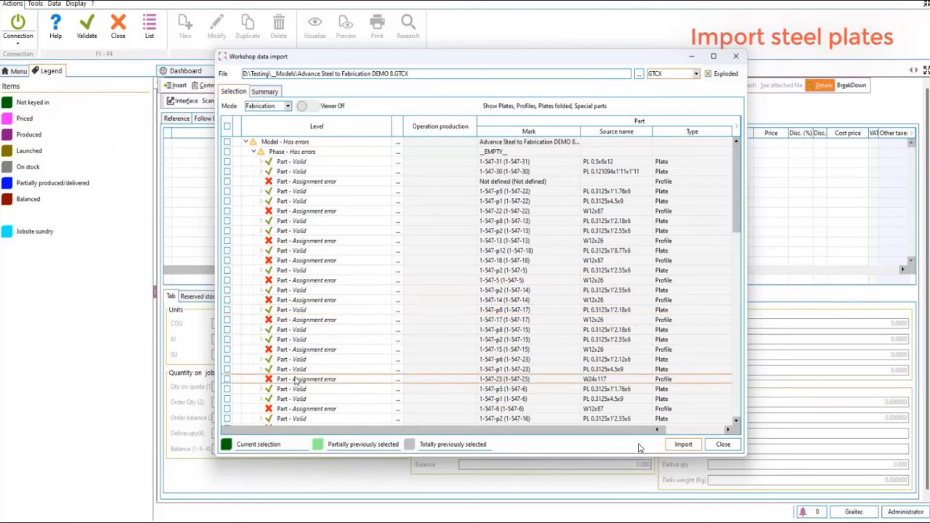
left_click(228, 369)
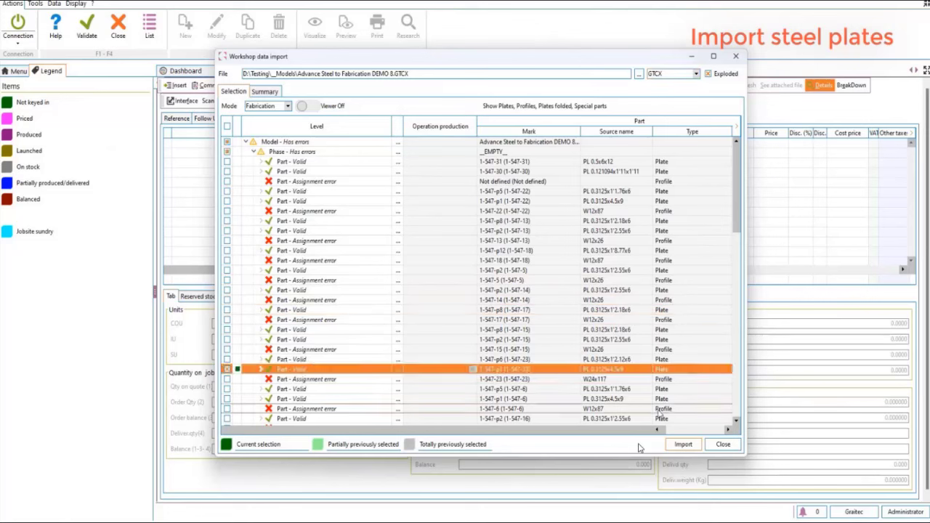
left_click(683, 444)
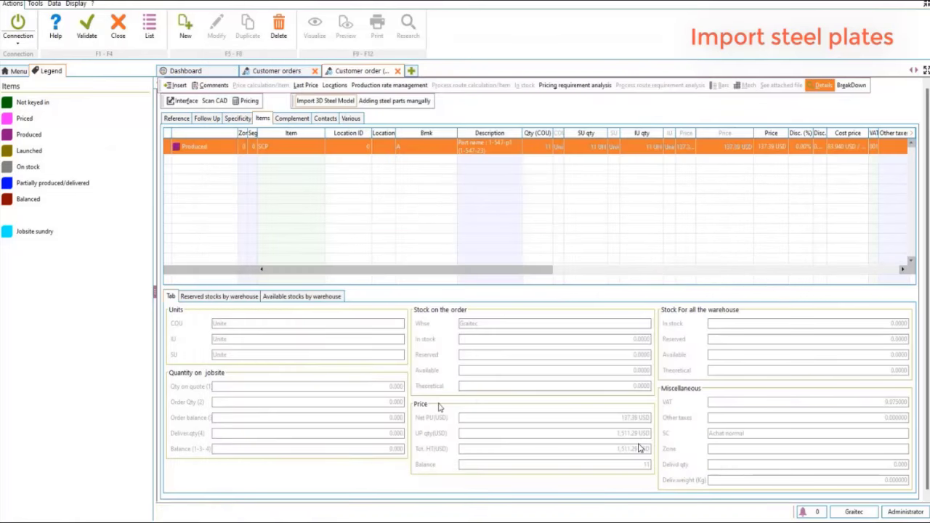
Open the imported plate in the steel editor, examine its 3D model closely, and validate to return to the order.
right_click(205, 148)
left_click(244, 153)
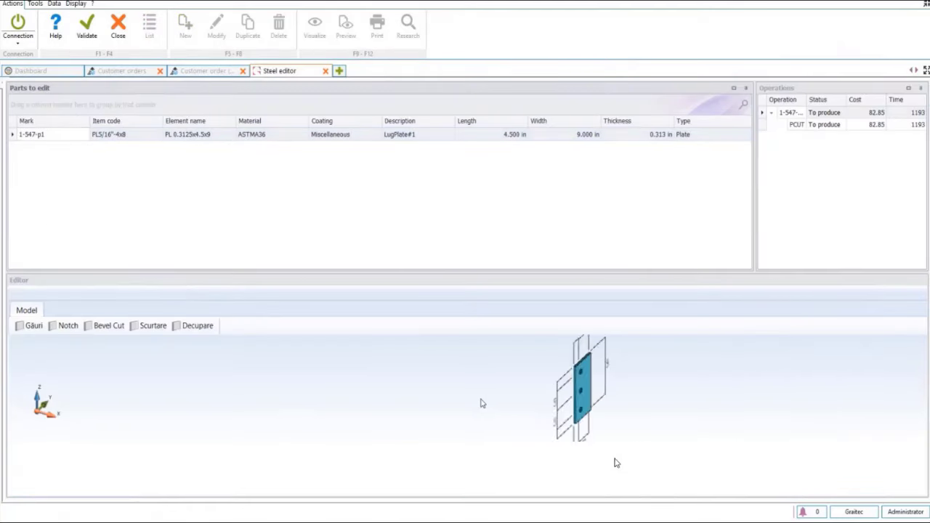
scroll(629, 415, "up", 3)
middle_click_drag(642, 419, 642, 407)
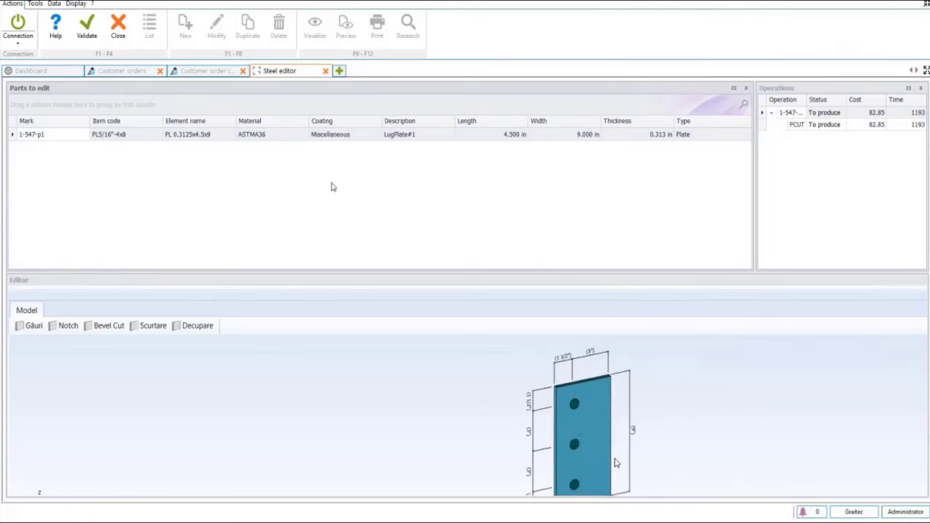
left_click(86, 27)
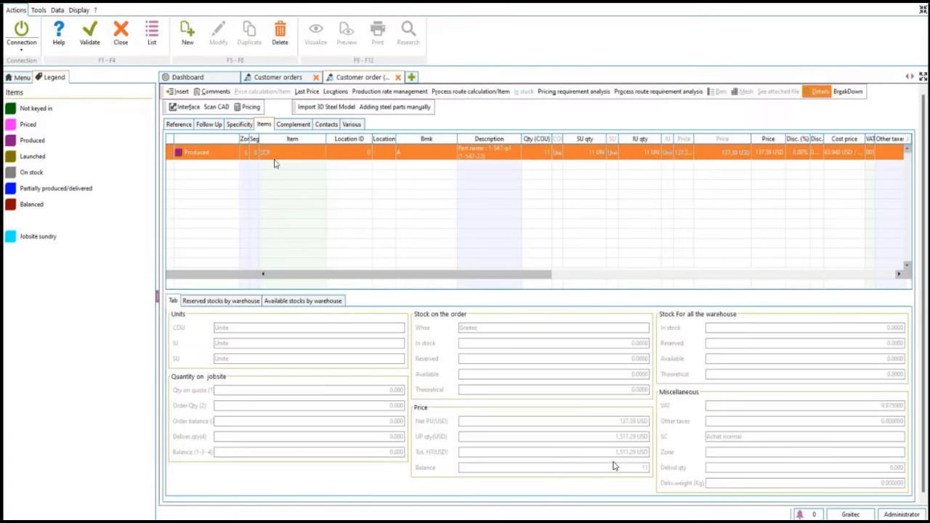
Start adding steel parts manually to the order and create a new plate with the rectangular shape 0.
left_click(386, 107)
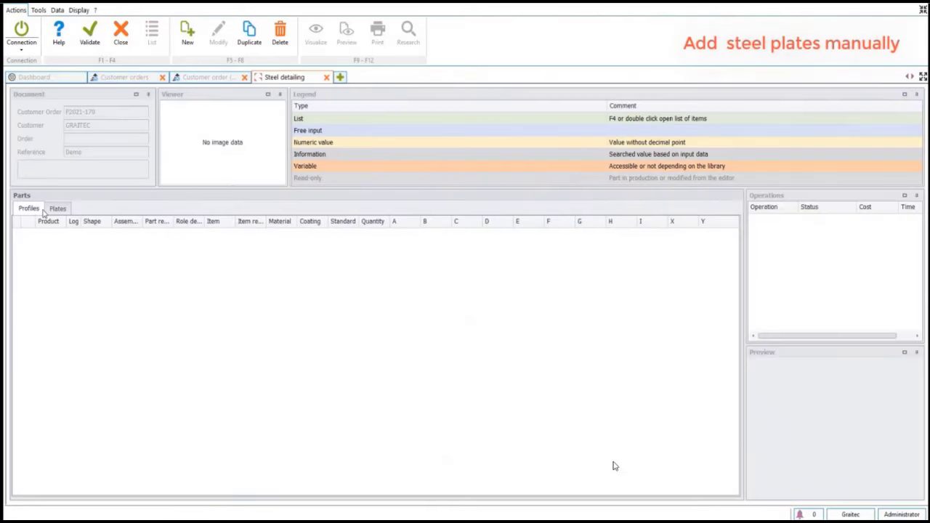
left_click(58, 209)
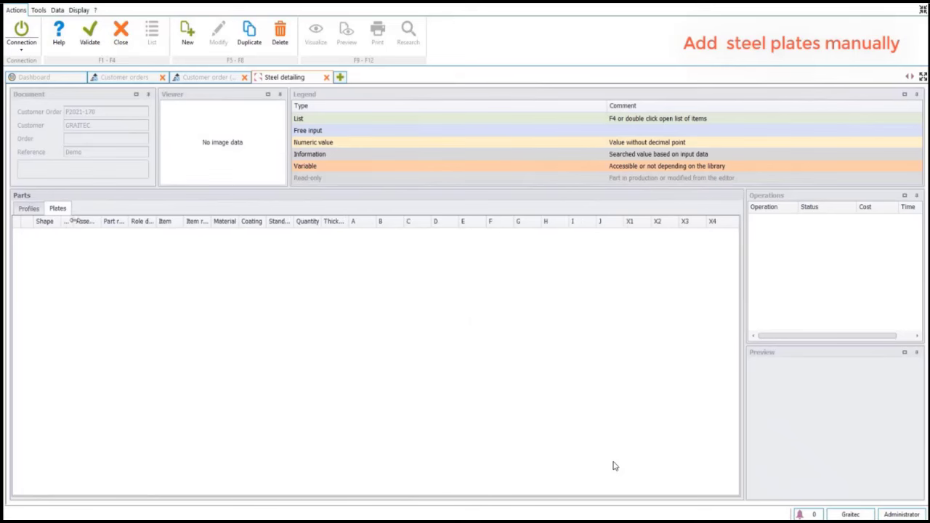
left_click(188, 33)
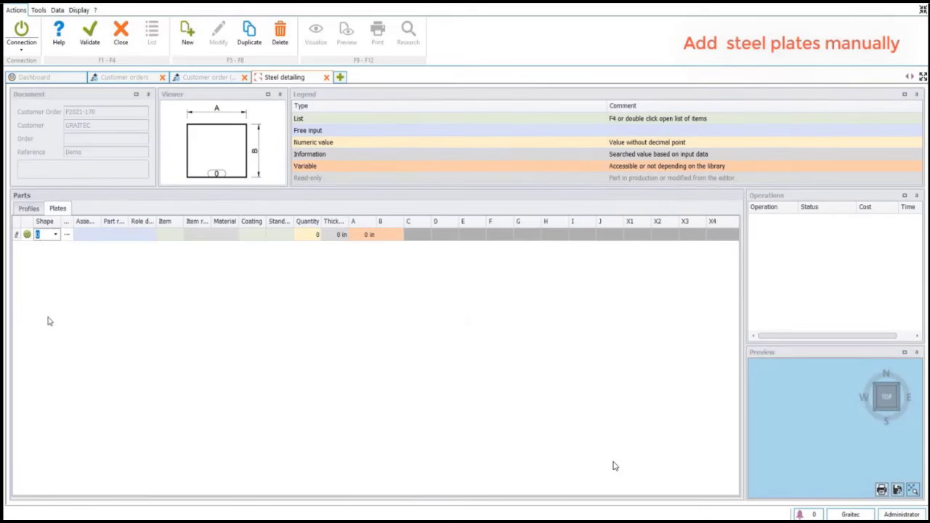
left_click(56, 234)
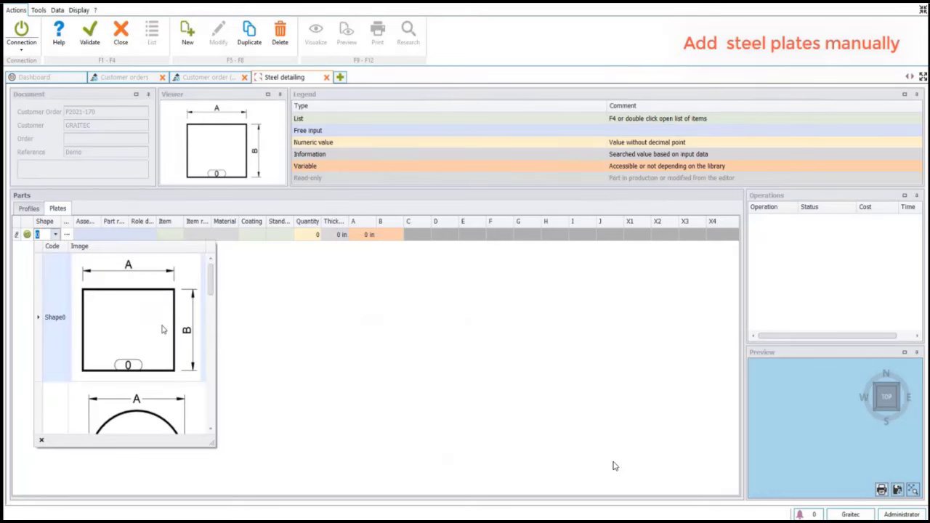
scroll(162, 325, "down", 3)
scroll(143, 348, "down", 1)
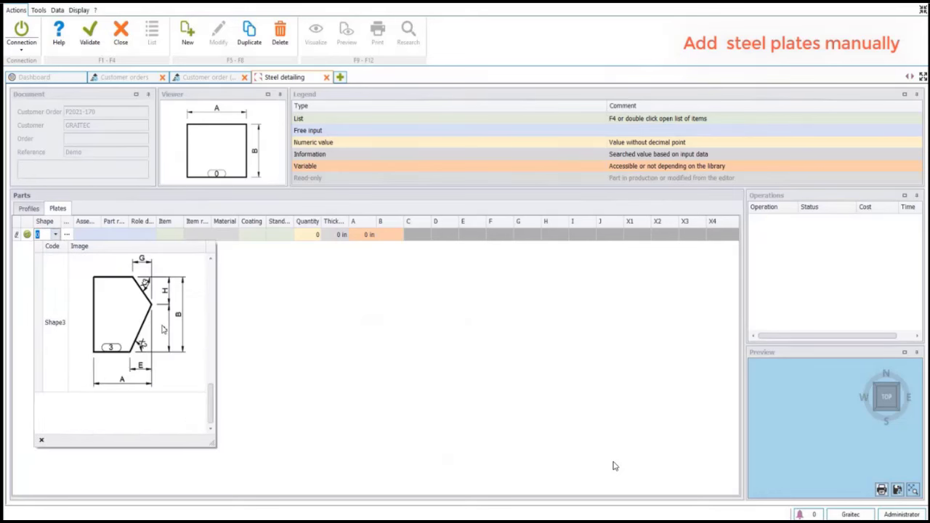
scroll(143, 349, "up", 3)
left_click(143, 348)
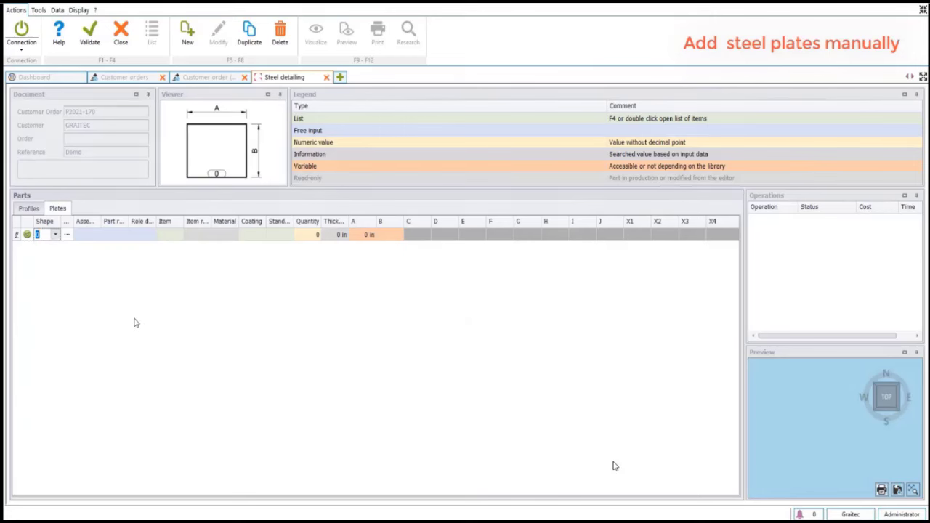
Set the new plate's assembly to A2, its part reference to P2 and its role description to Plate.
left_click(84, 235)
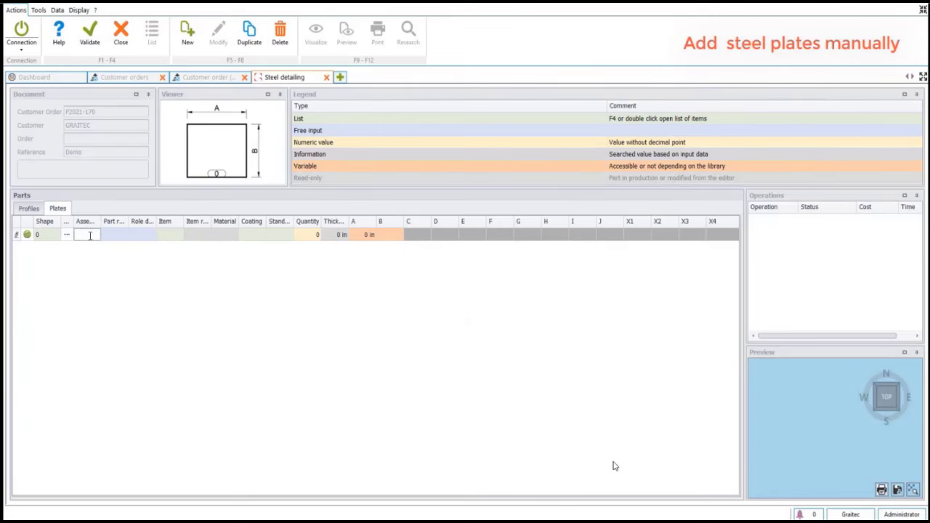
type("A2")
left_click(126, 234)
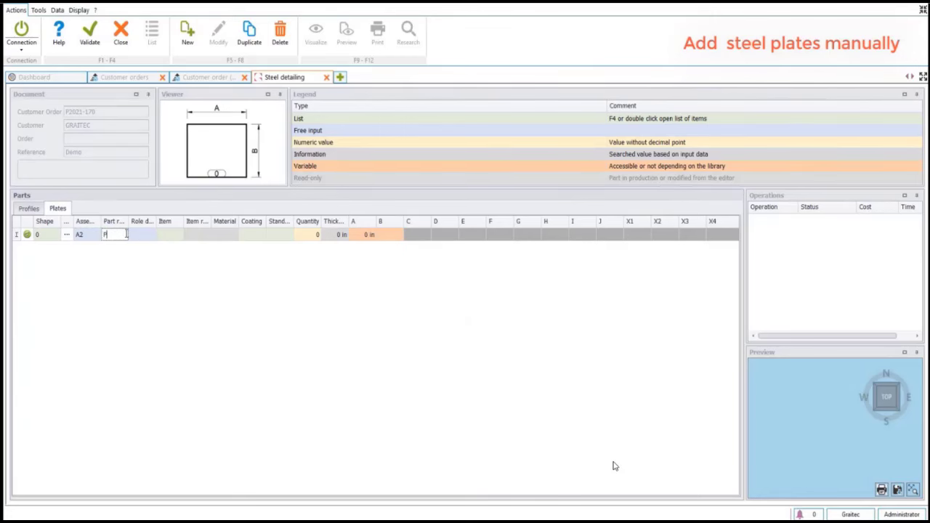
type("P2")
left_click(148, 235)
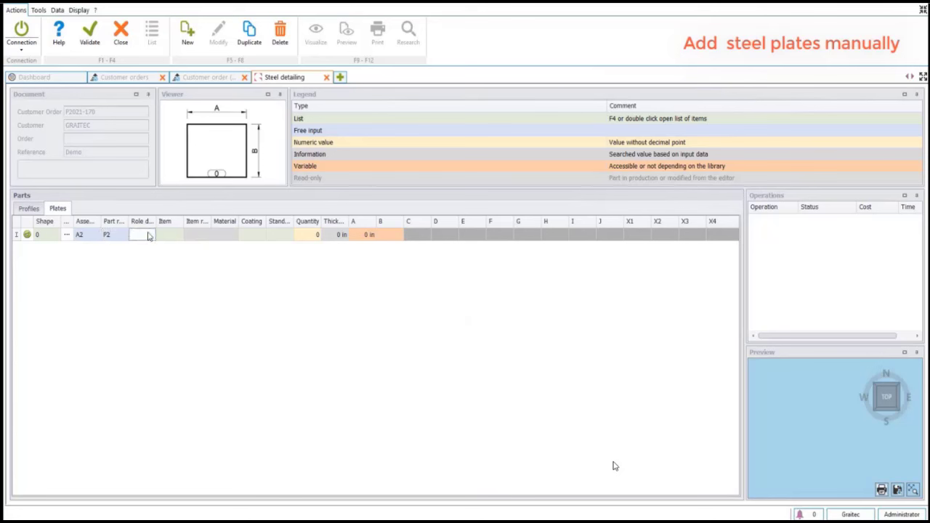
type("Plate")
Assign item PL1/2"-5x10 to plate P2 and widen the item reference column.
left_click(180, 235)
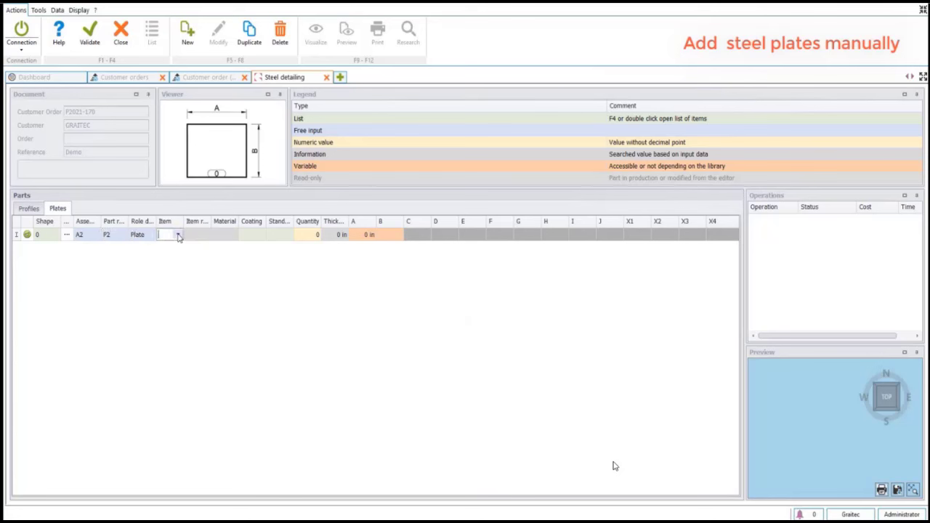
left_click(178, 234)
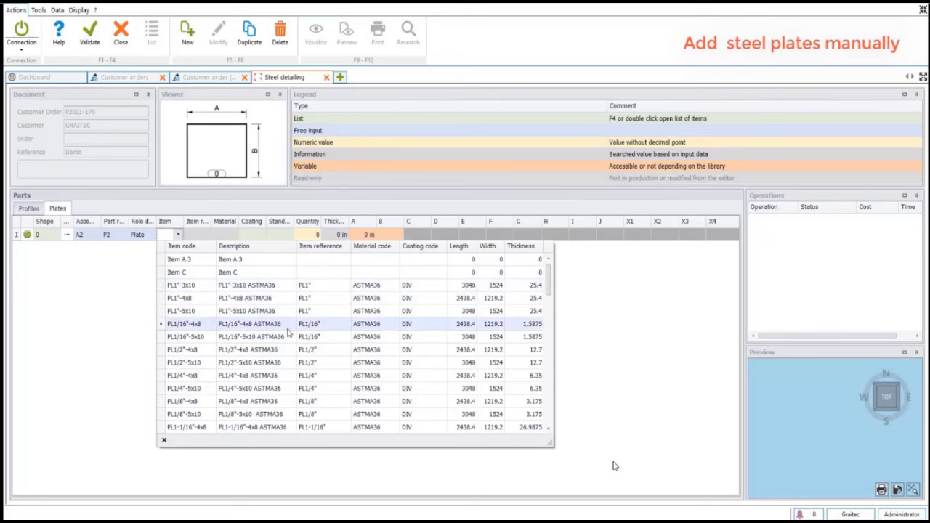
left_click(509, 272)
left_click_drag(550, 282, 553, 297)
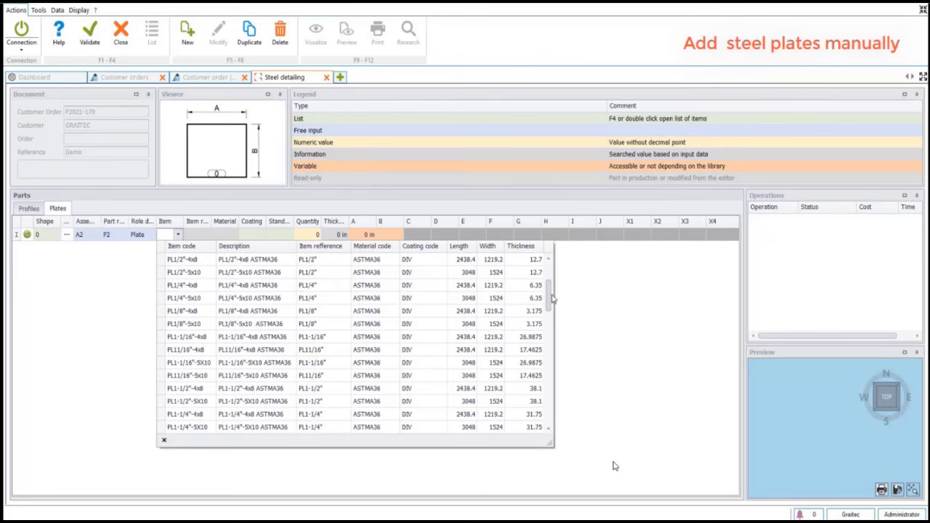
scroll(552, 298, "down", 1)
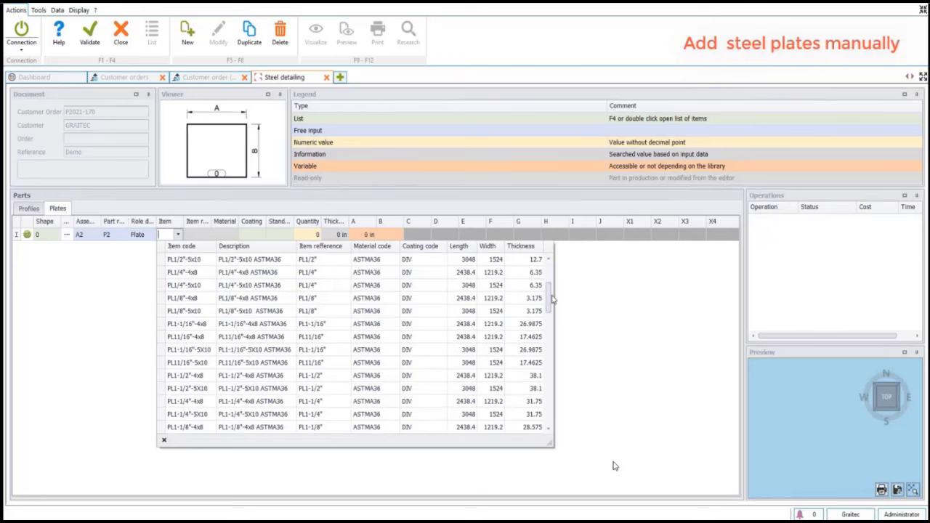
left_click(276, 273)
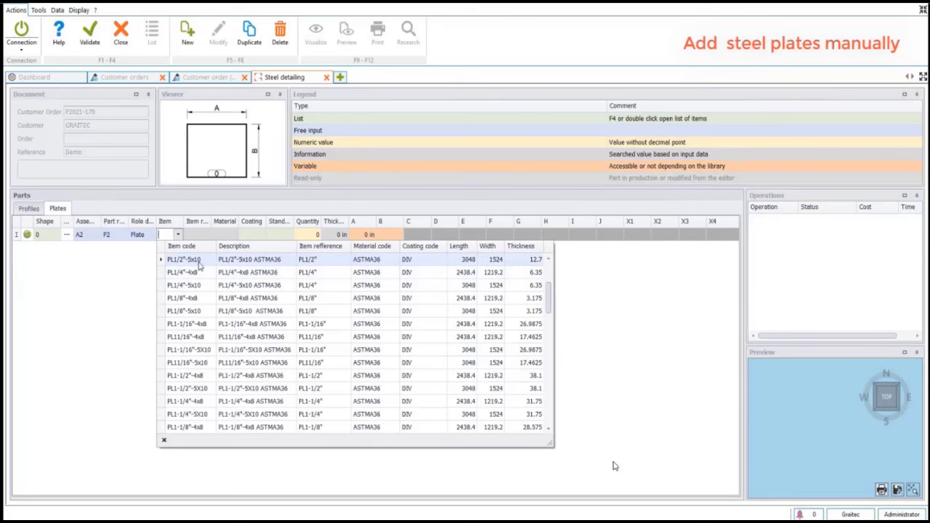
left_click(201, 260)
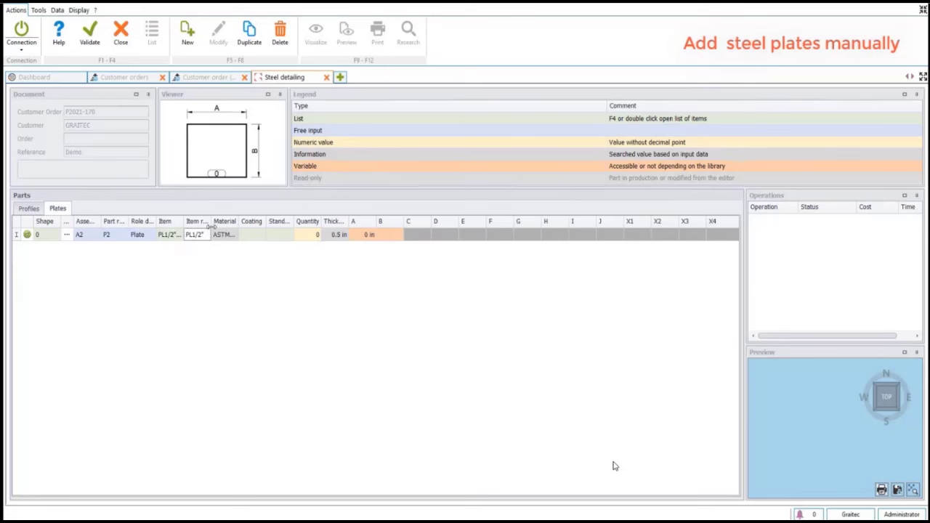
left_click_drag(211, 224, 270, 224)
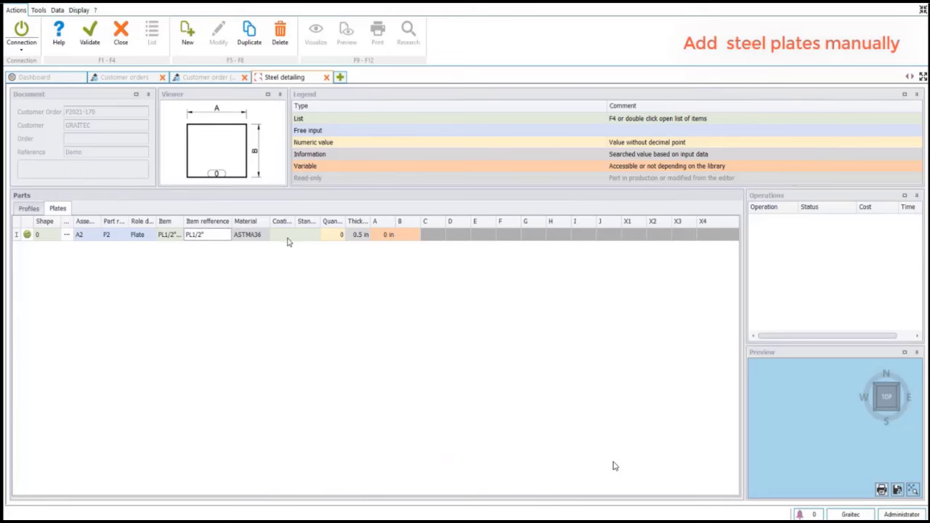
Give plate P2 the Painting coating, the Default standard and a quantity of 2.
left_click(279, 234)
left_click(289, 234)
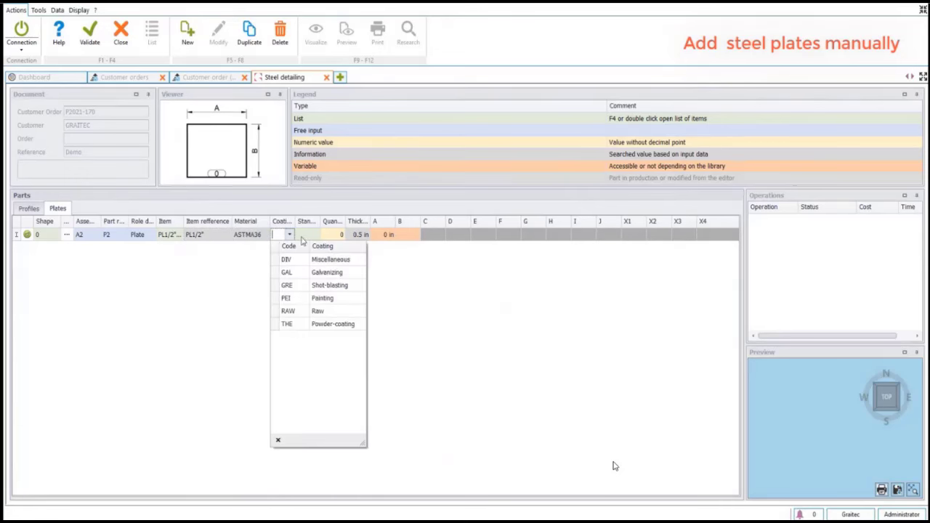
left_click(327, 297)
left_click(313, 236)
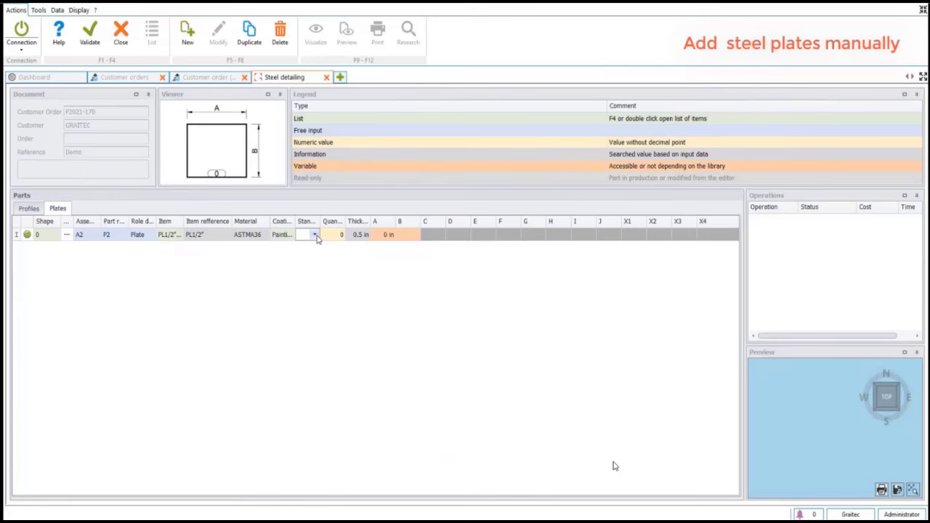
left_click(314, 235)
left_click(343, 259)
left_click(340, 235)
type("2")
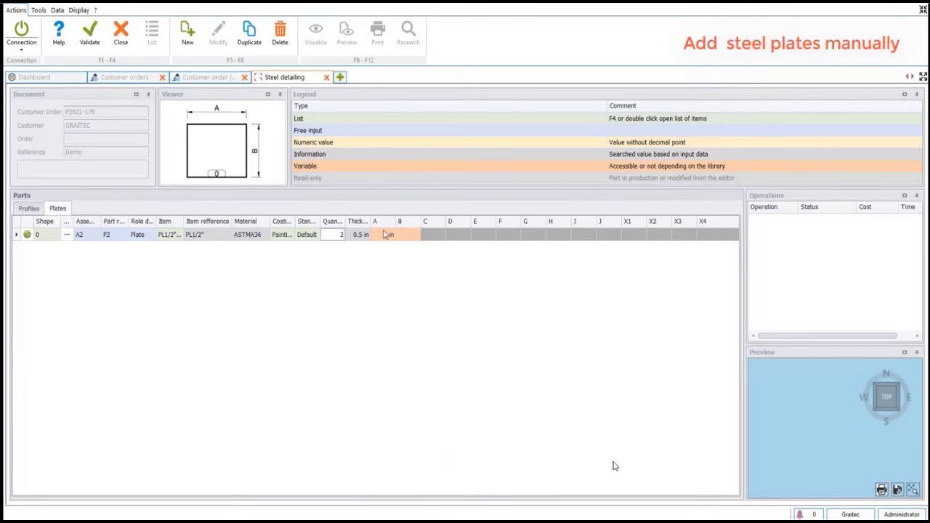
Set plate P2's dimensions to 12 in for A and 8 in for B.
left_click(386, 234)
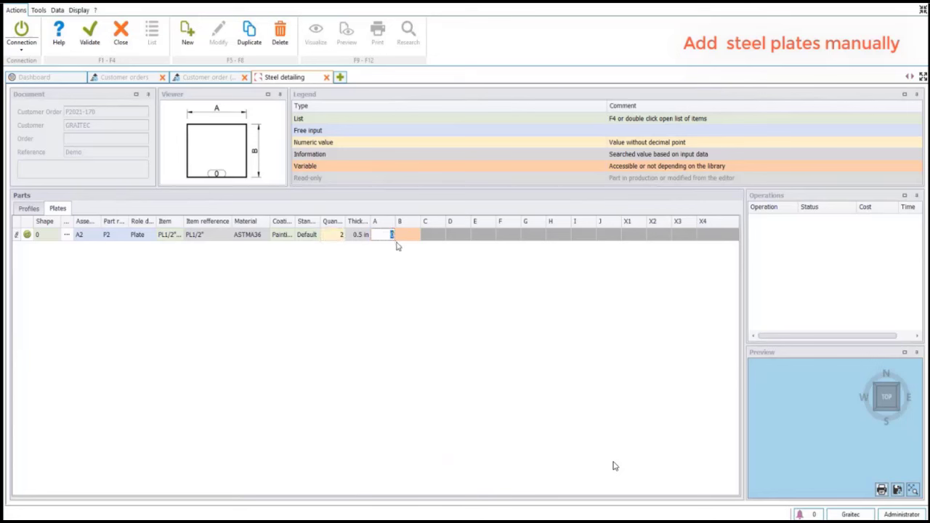
type("12")
left_click(405, 234)
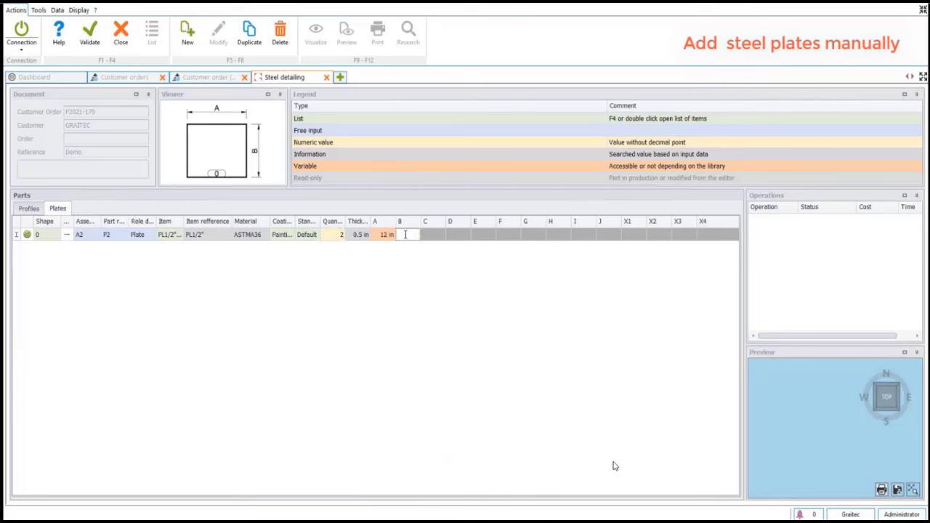
left_click(383, 234)
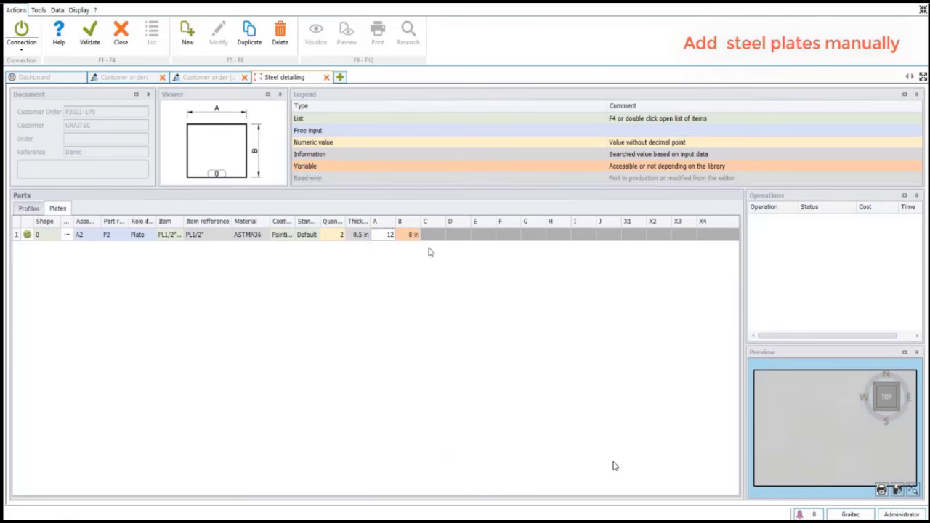
key("Return")
Add another plate row below P2 and assign it the five-sided Shape3 outline.
key("Down")
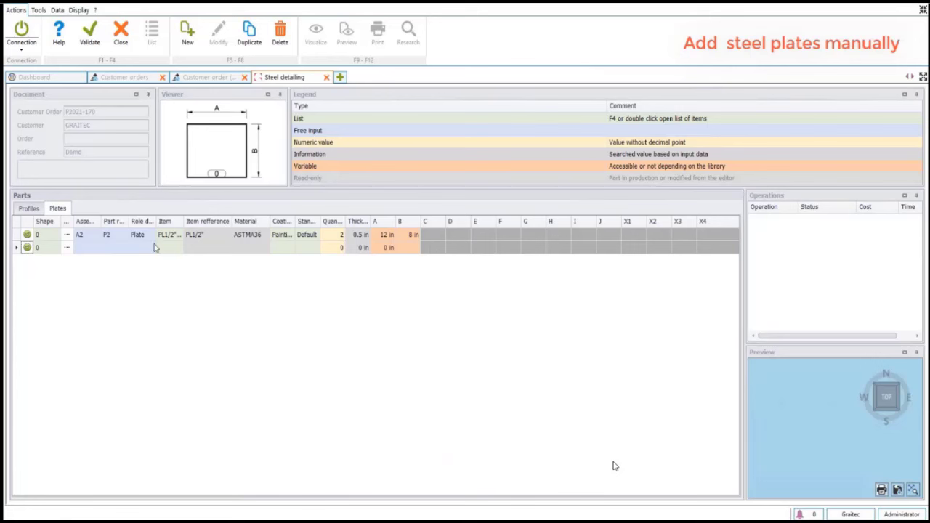
left_click(54, 251)
left_click(55, 248)
scroll(139, 336, "down", 1)
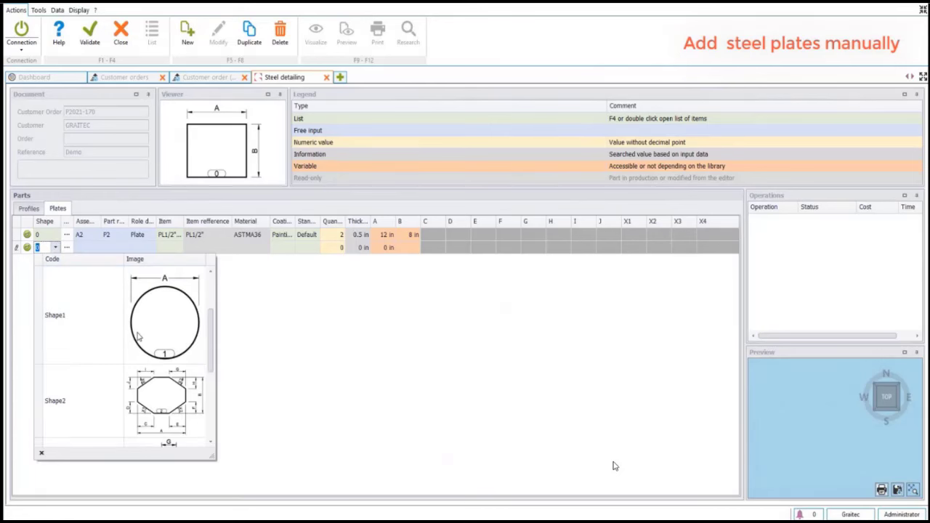
scroll(210, 365, "down", 1)
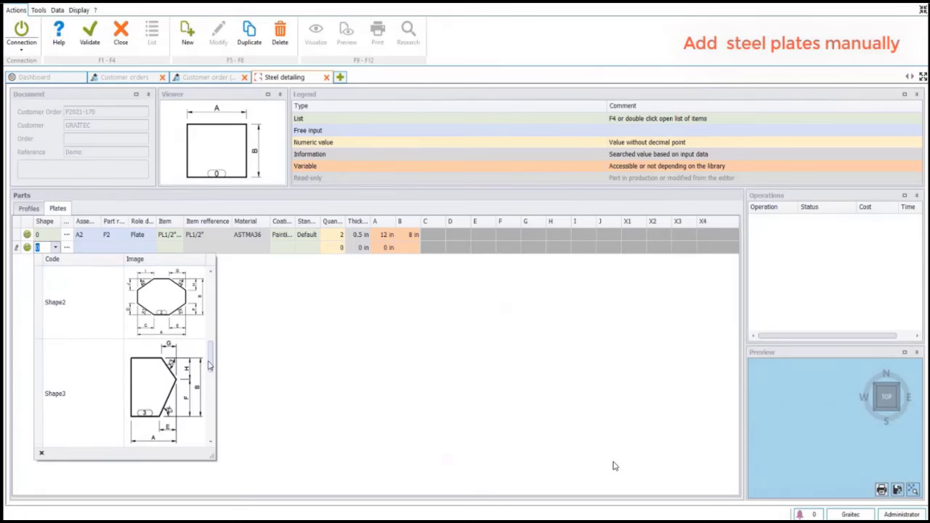
scroll(71, 409, "down", 1)
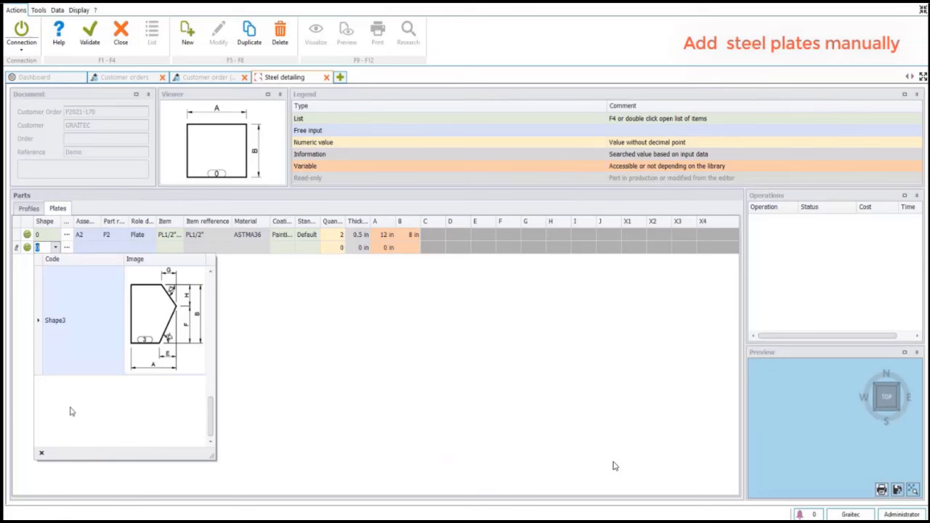
left_click(88, 353)
Set the second plate's assembly to A3, its part reference to P3 and its role description to Gusset.
left_click(92, 253)
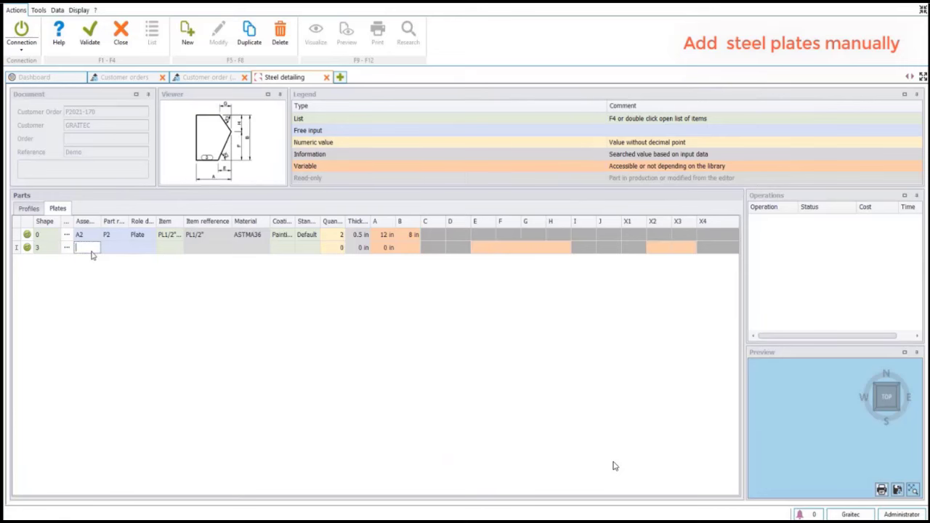
type("A3")
left_click(123, 248)
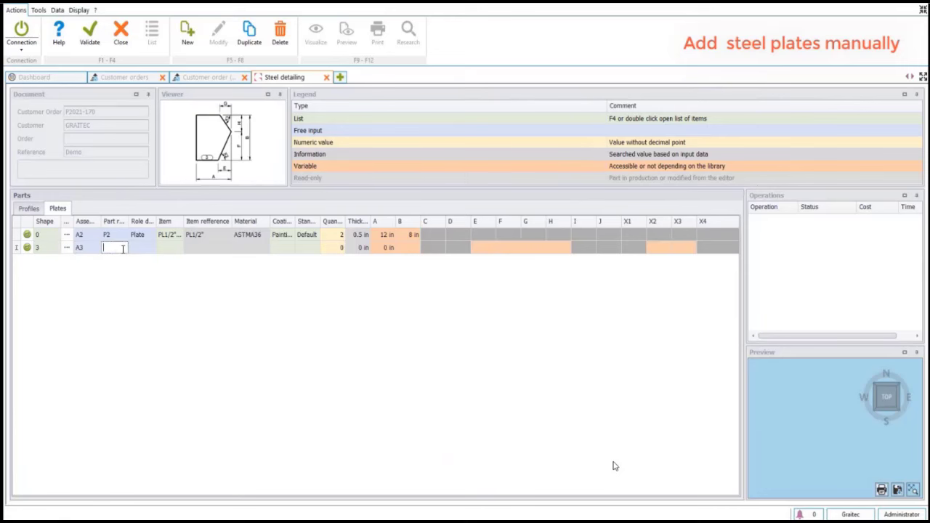
type("P3")
left_click(148, 248)
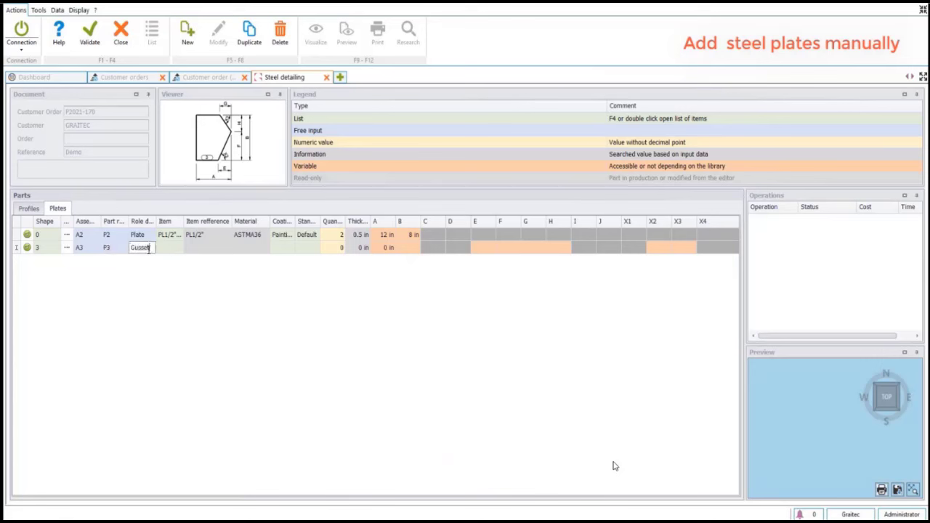
Assign item PL1/4"-4x8 to plate P3.
left_click(179, 249)
left_click(178, 248)
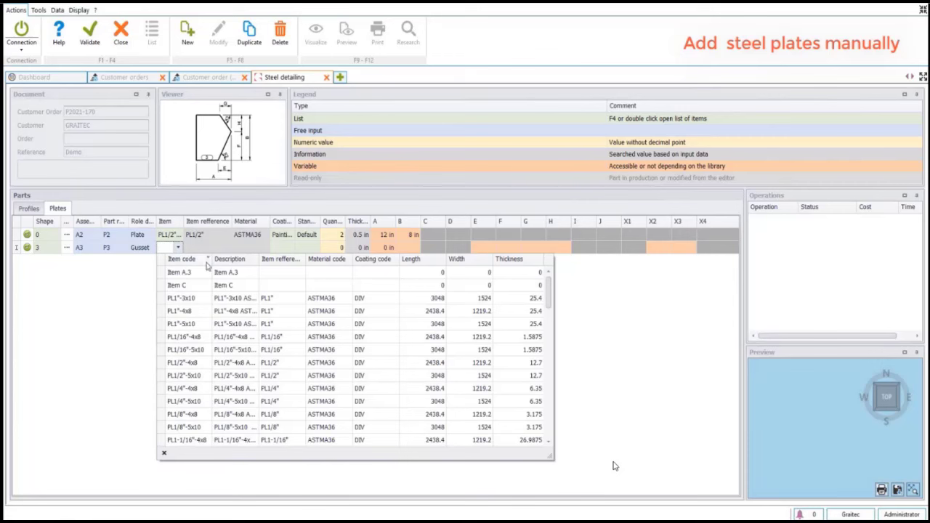
left_click(191, 388)
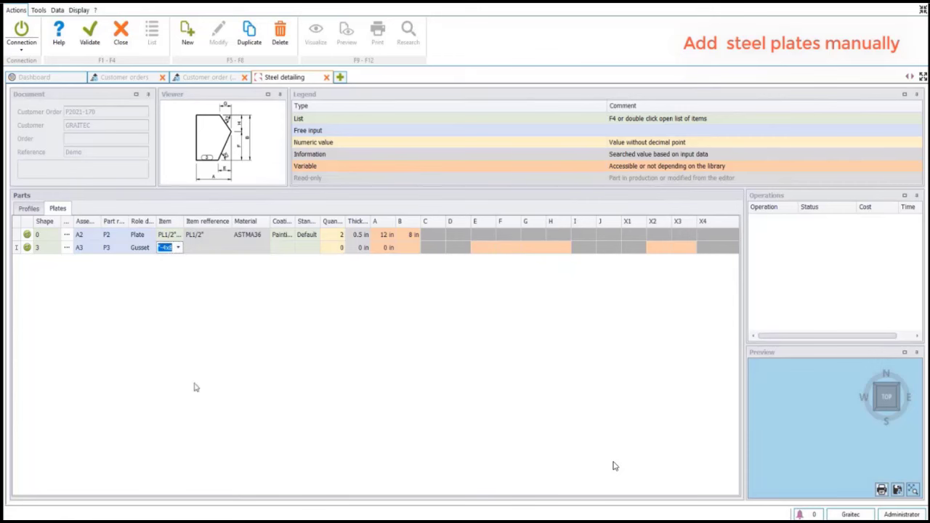
left_click(204, 251)
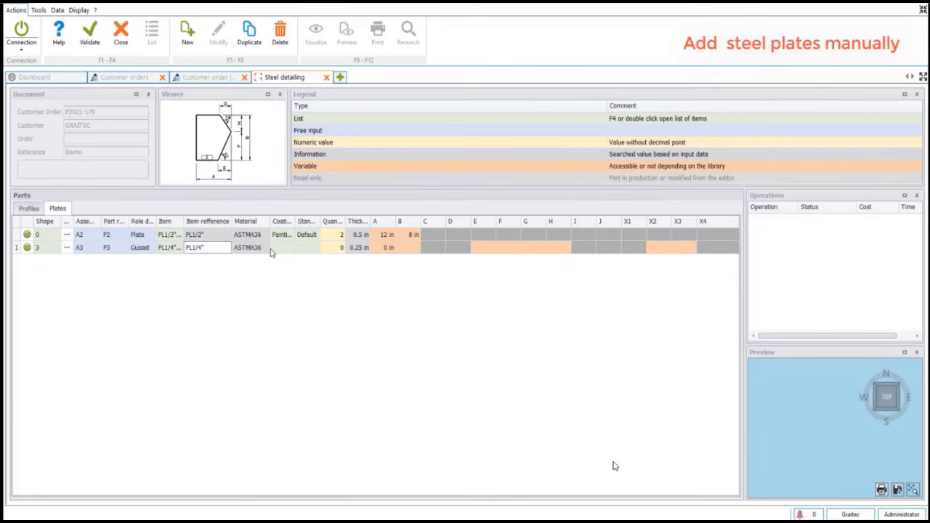
Give plate P3 the Painting coating, the Default standard and a quantity of 3.
left_click(287, 252)
left_click(289, 248)
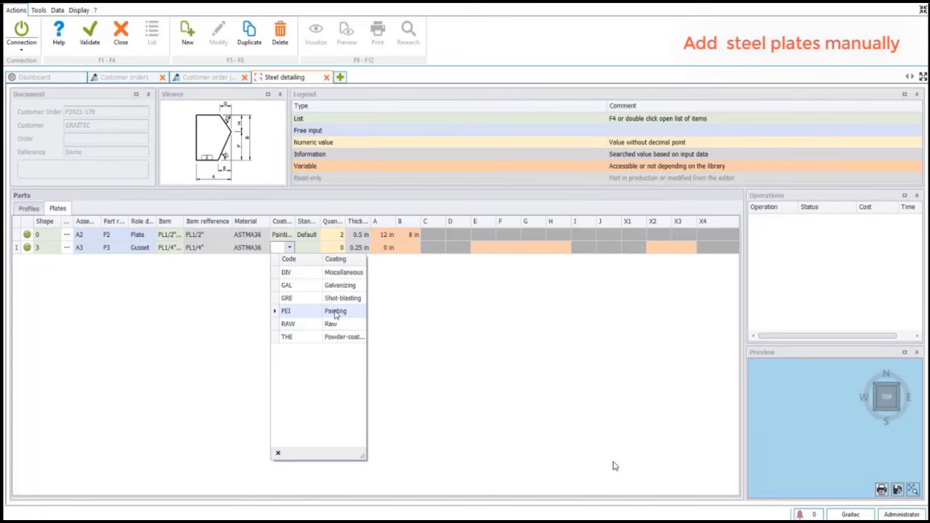
left_click(320, 310)
left_click(315, 250)
left_click(347, 272)
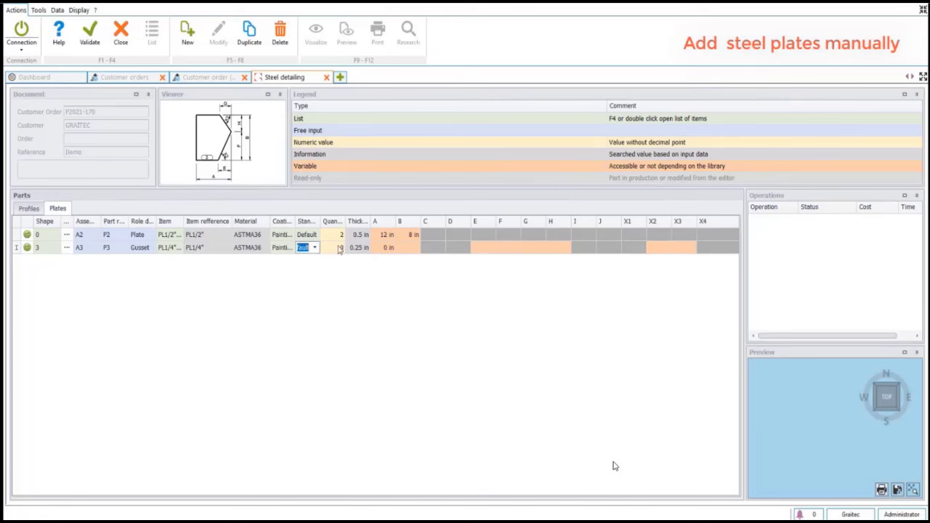
left_click(339, 248)
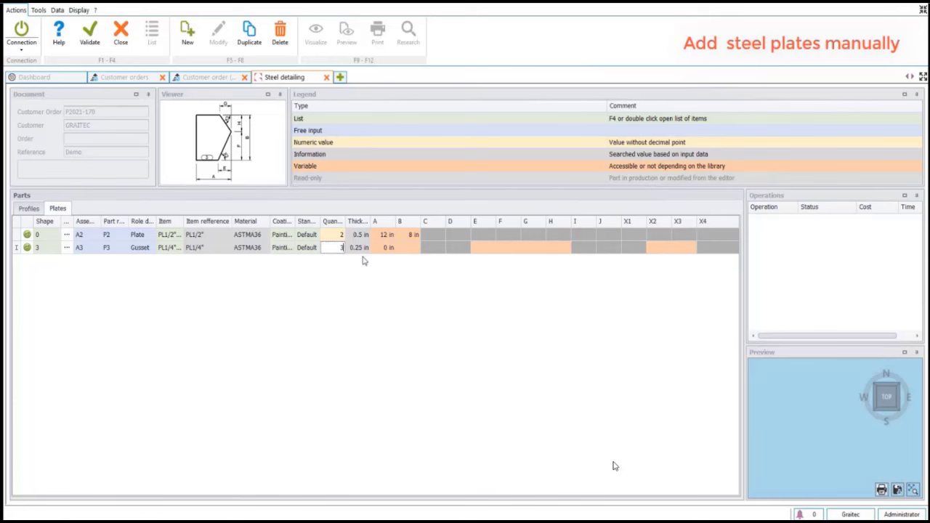
type("3")
Set plate P3's overall dimensions to 10 in for A and 8 in for B.
left_click(384, 250)
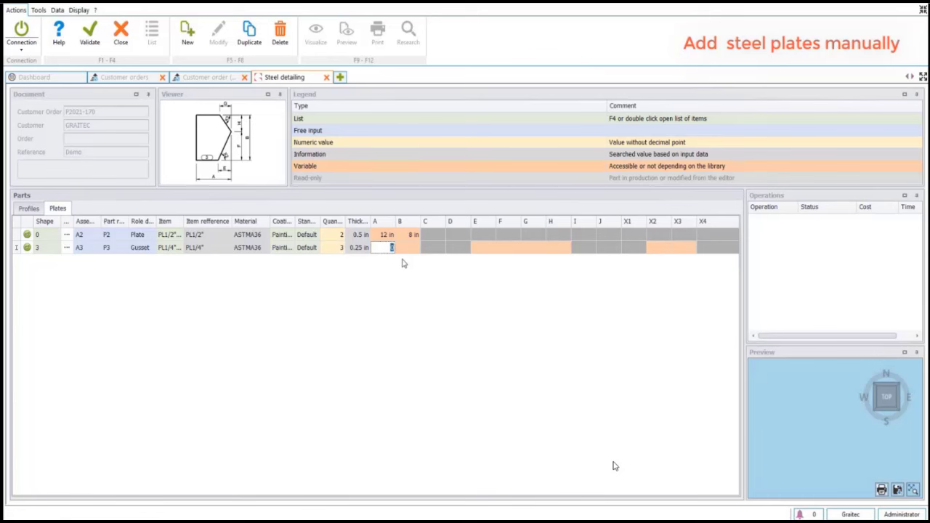
type("10")
left_click(411, 248)
type("8")
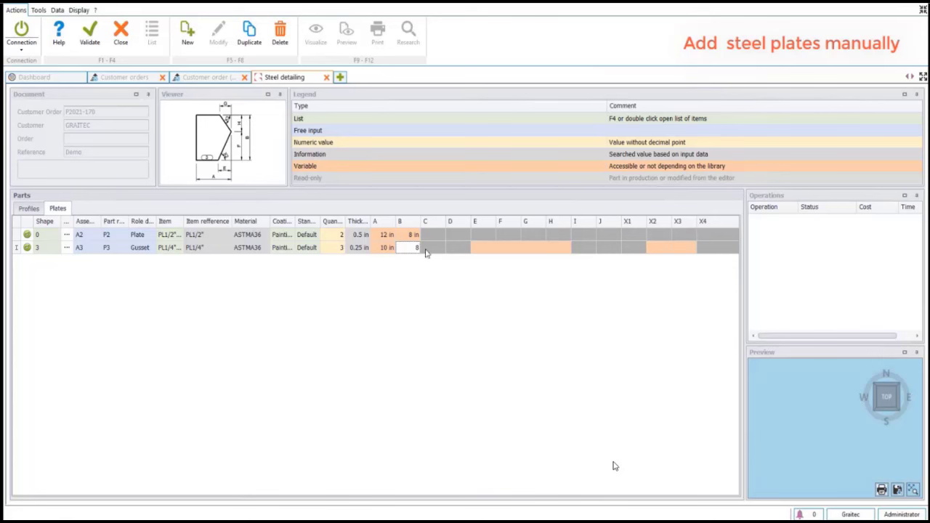
key("Return")
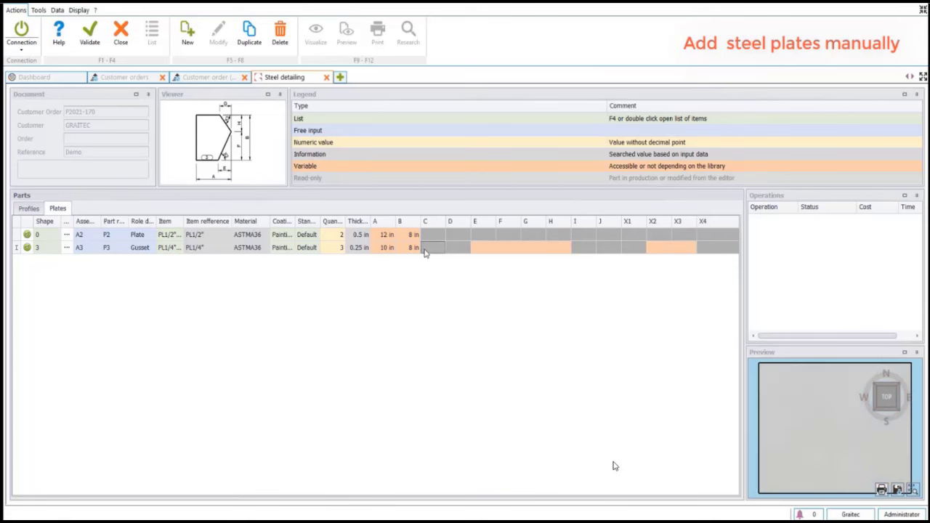
Set plate P3's corner cut dimensions to 4 in for E, 3 in for F, 4 in for G and 2 in for H.
left_click(483, 248)
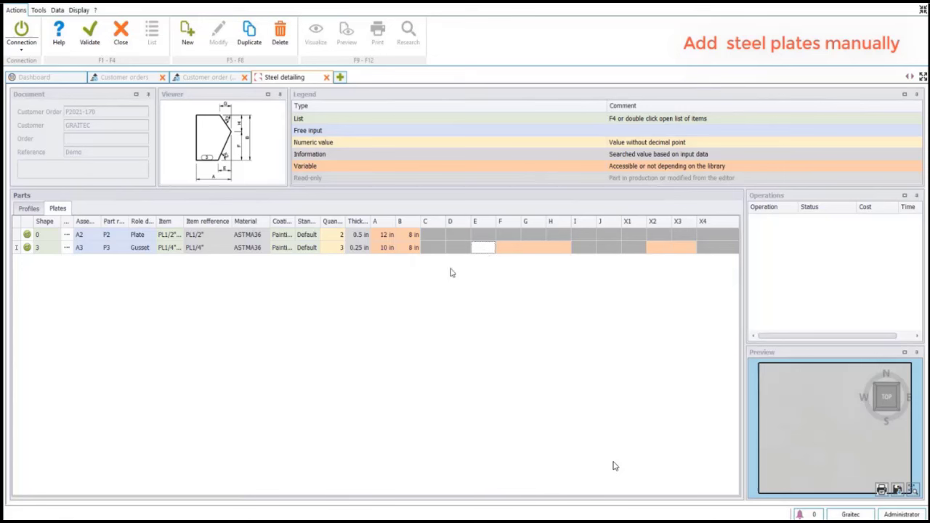
type("4")
left_click(510, 247)
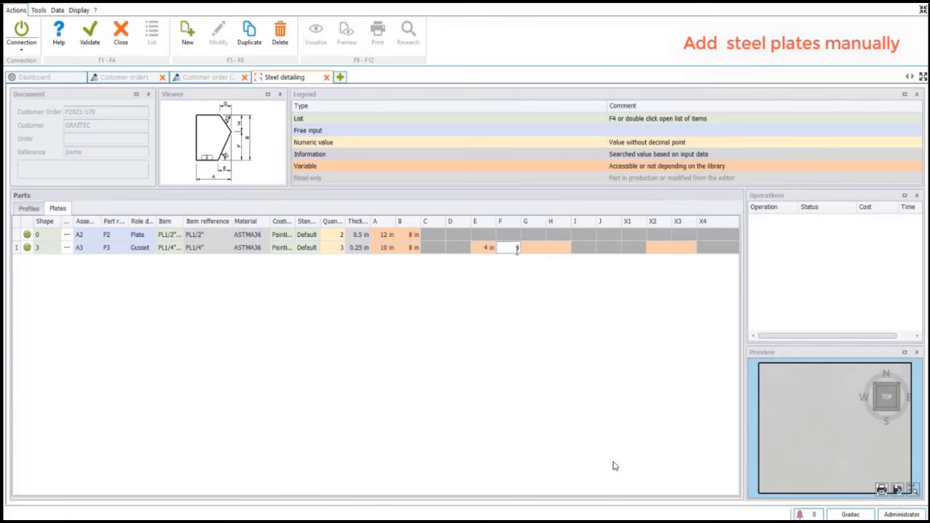
type("3")
key("Tab")
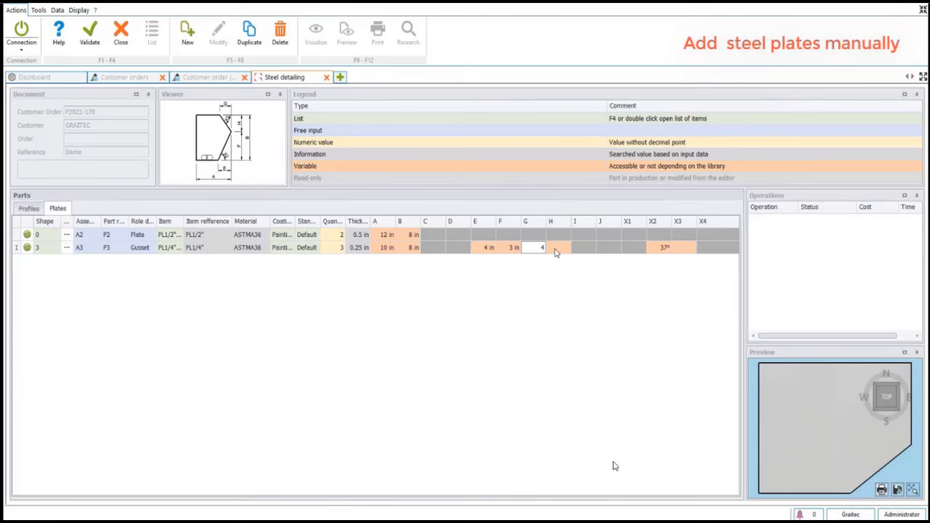
left_click(559, 251)
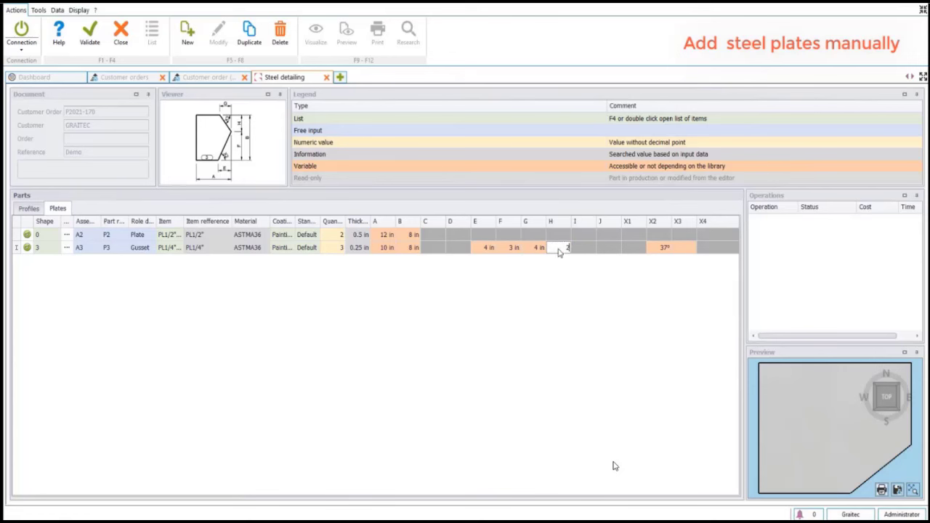
key("Tab")
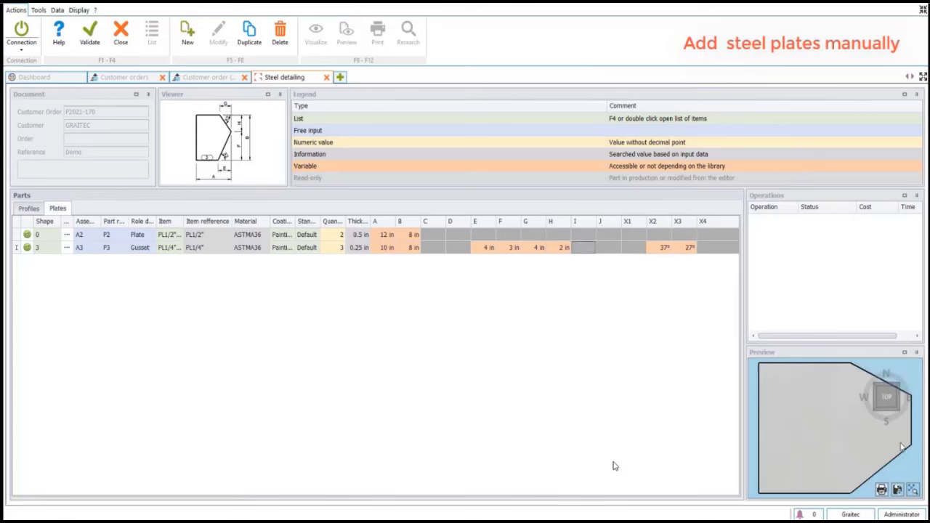
Change plate P3's dimension E to 6 in.
left_click(482, 248)
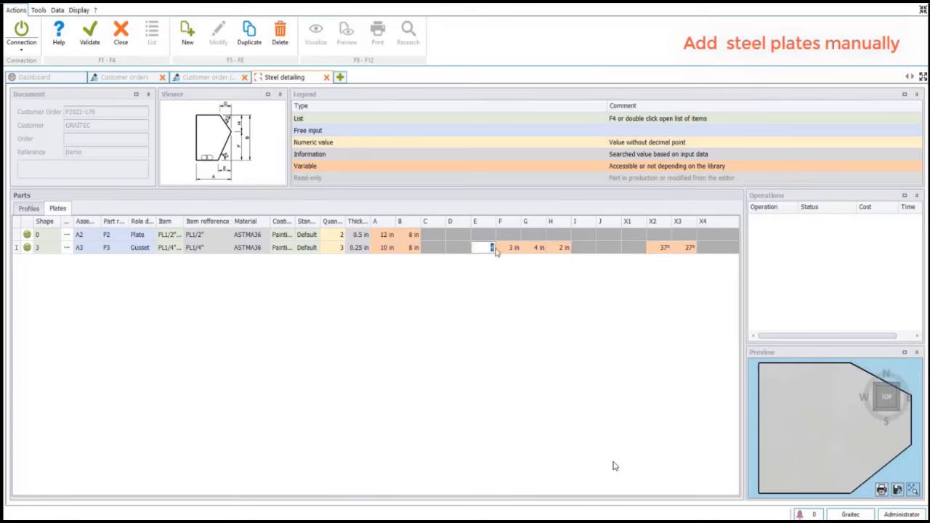
type("6")
key("Tab")
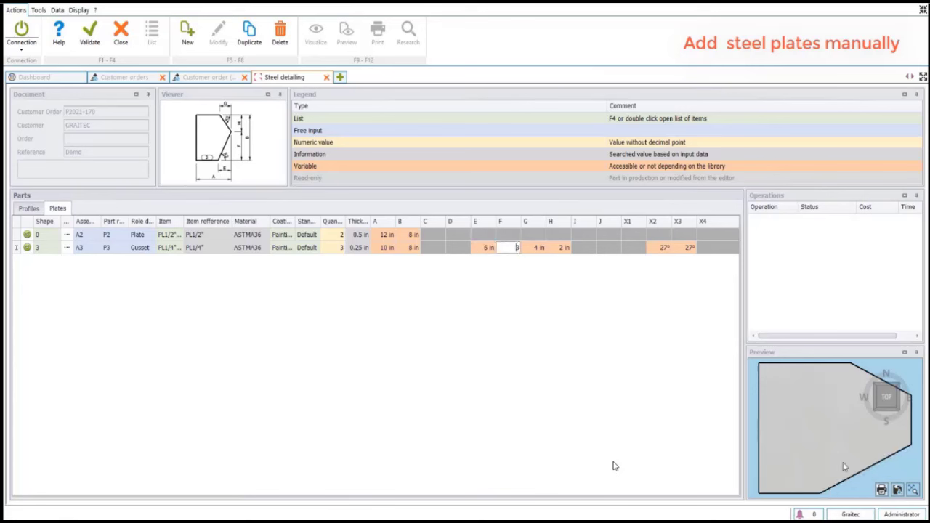
left_click(685, 248)
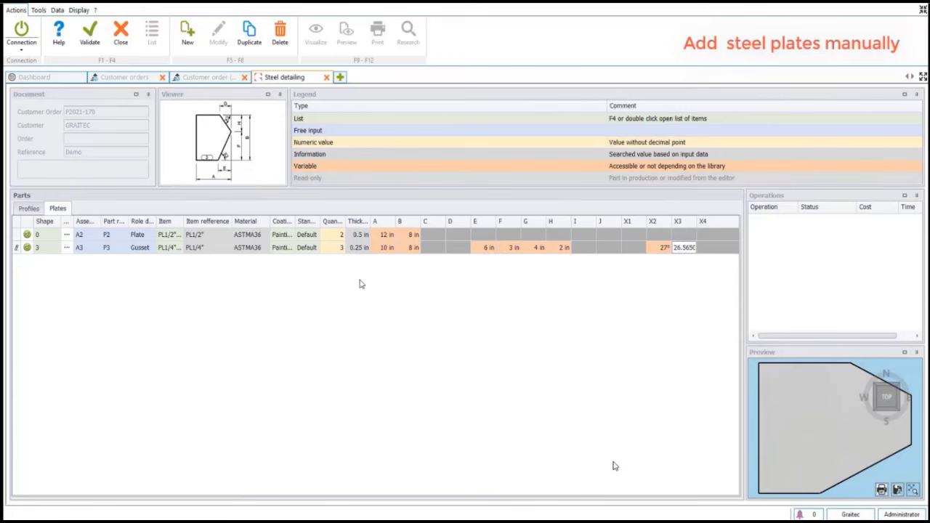
Add a new empty plate row and check the operations assigned to plates P3 and P2.
key("F5")
left_click(213, 248)
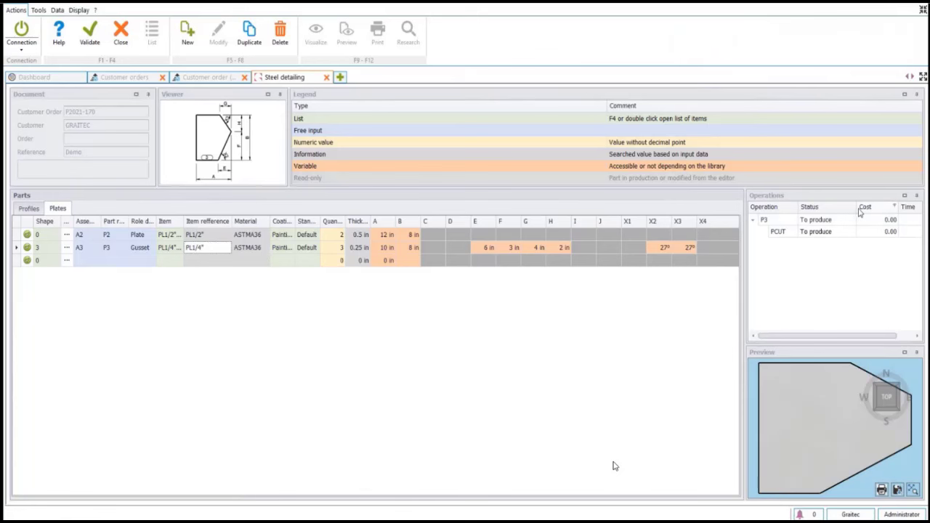
left_click(211, 236)
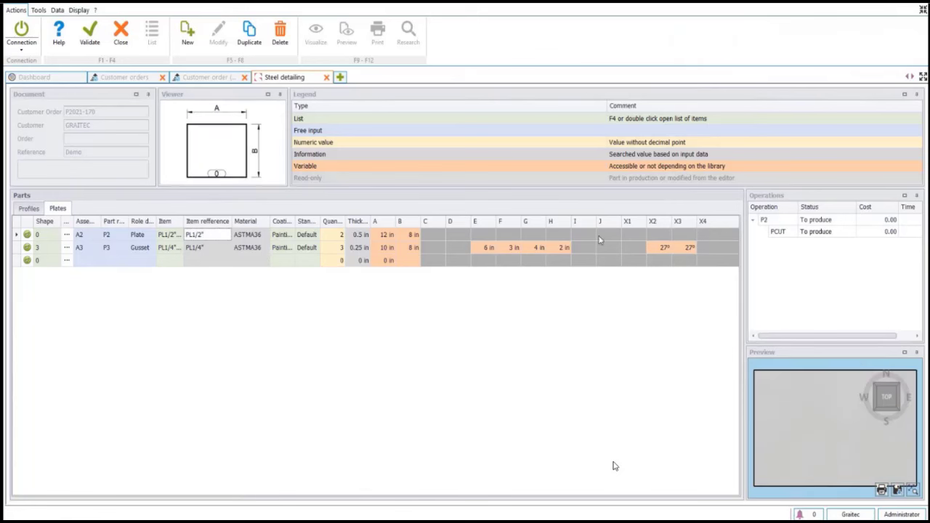
Open plate P3's import log and examine the machine assignment test messages.
left_click(67, 248)
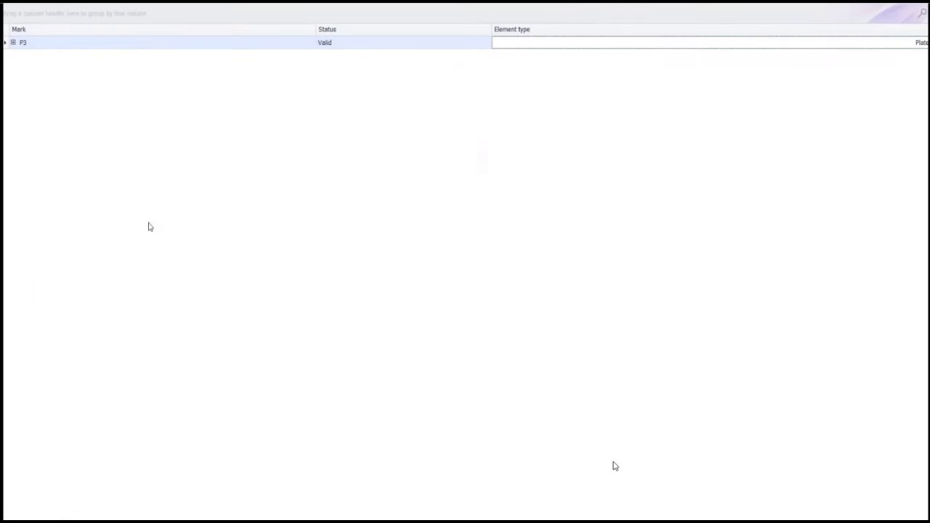
left_click(14, 42)
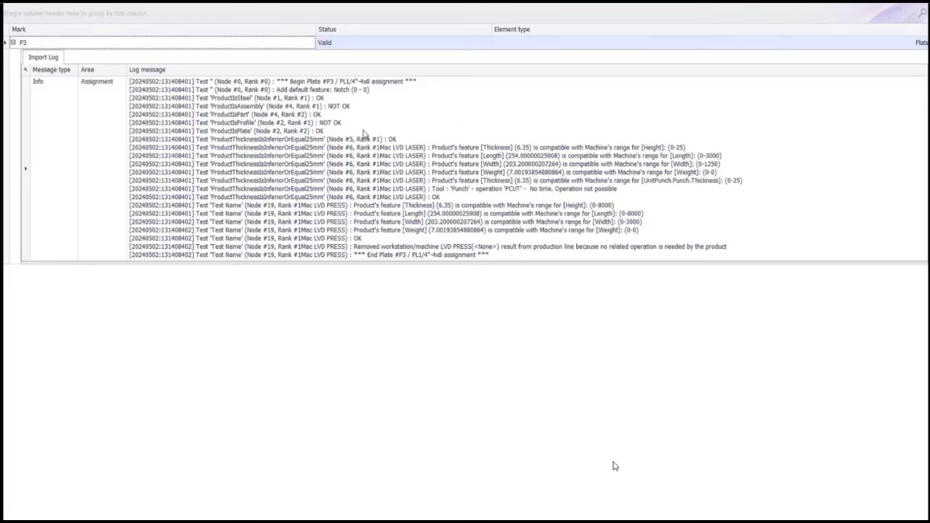
left_click(402, 142)
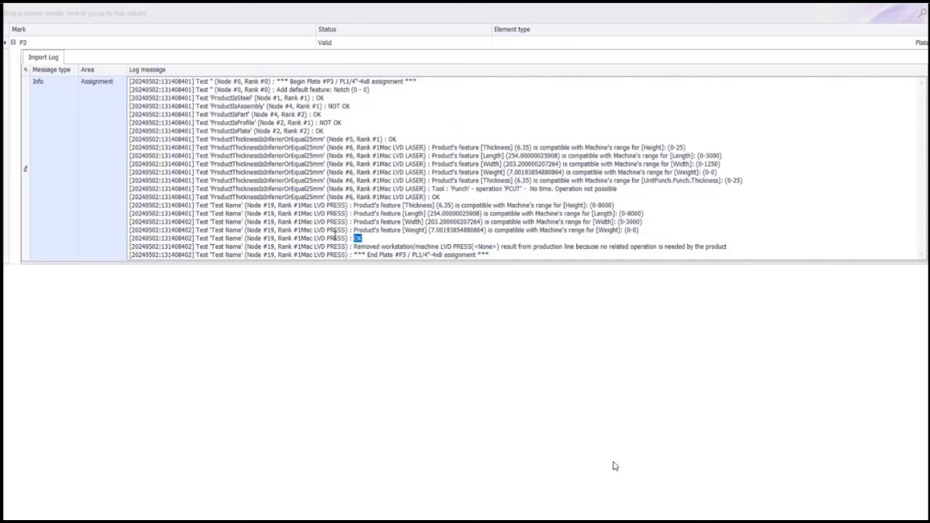
left_click_drag(347, 240, 246, 239)
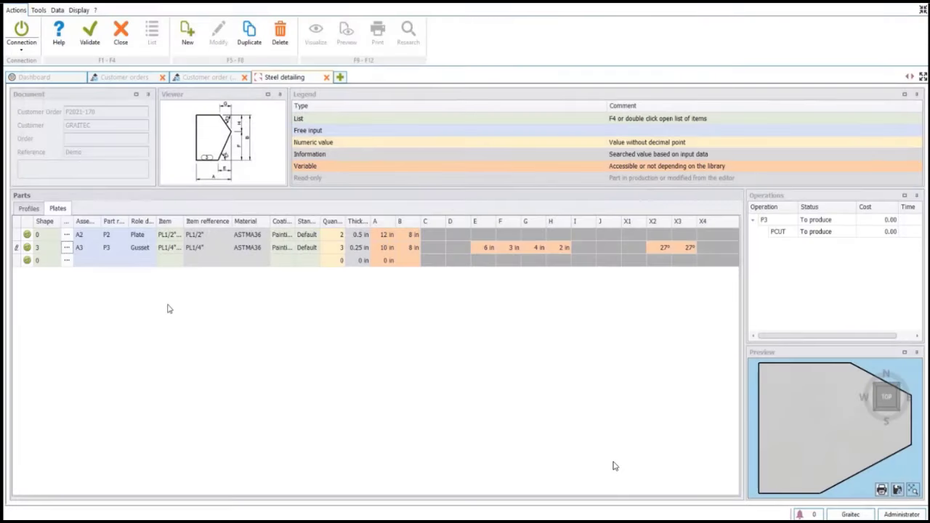
Check plates P2 and P3 once more and validate the steel detailing to transfer them into the customer order.
left_click(109, 247)
left_click(114, 234)
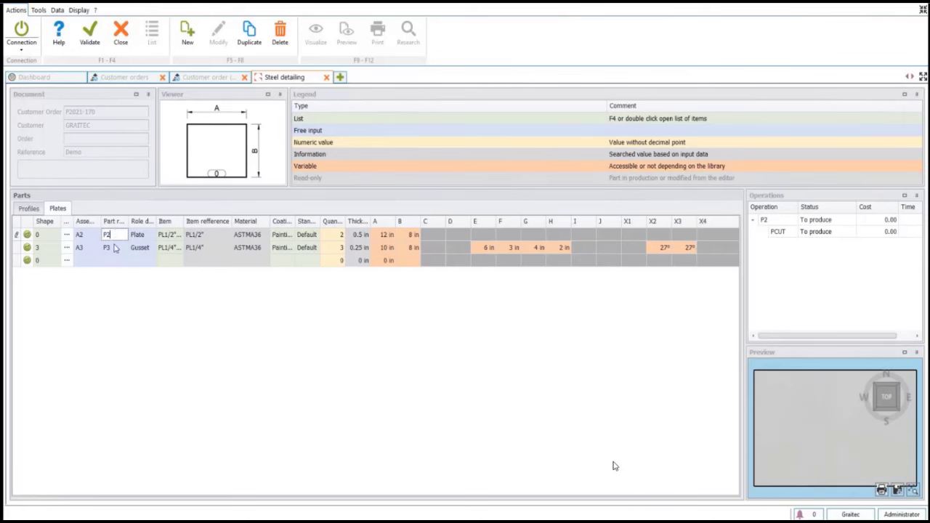
left_click(114, 247)
left_click(90, 44)
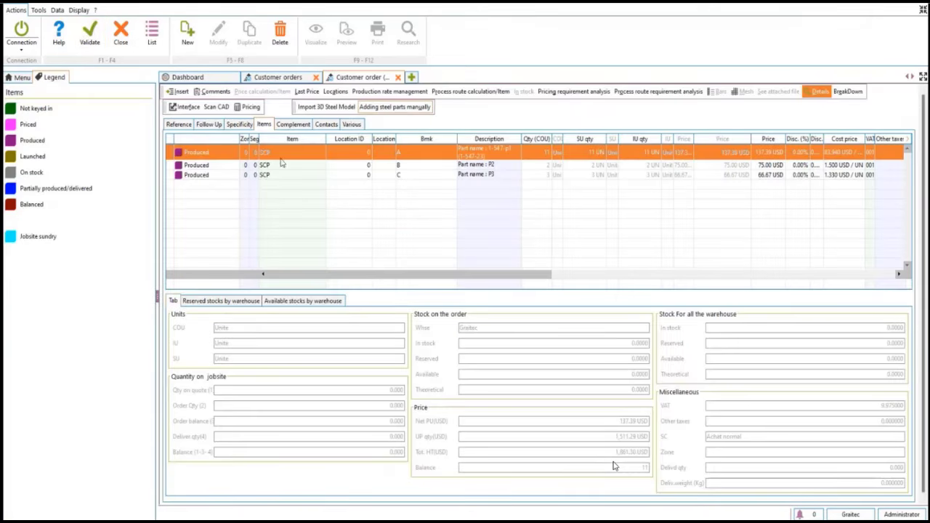
Check order items P2 and P3 and open plate 1-547-p1 for steel element editing.
left_click(276, 166)
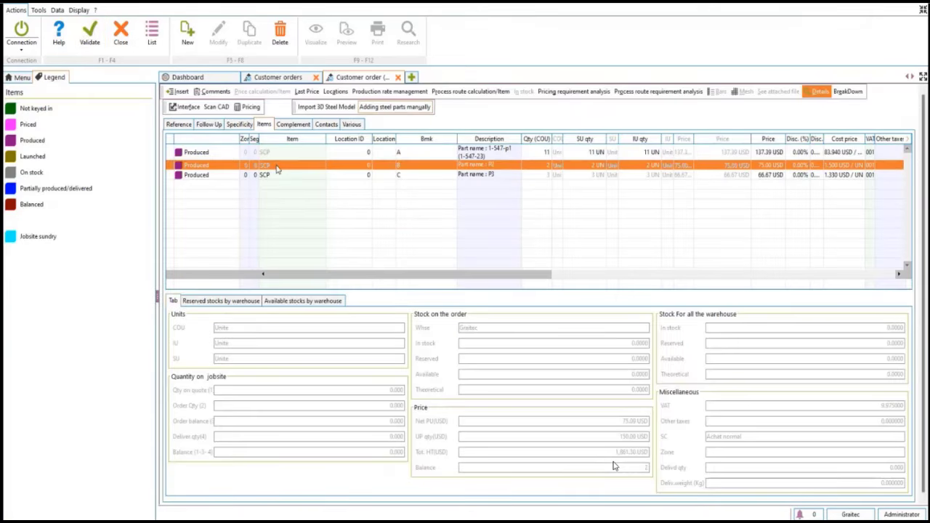
left_click(274, 175)
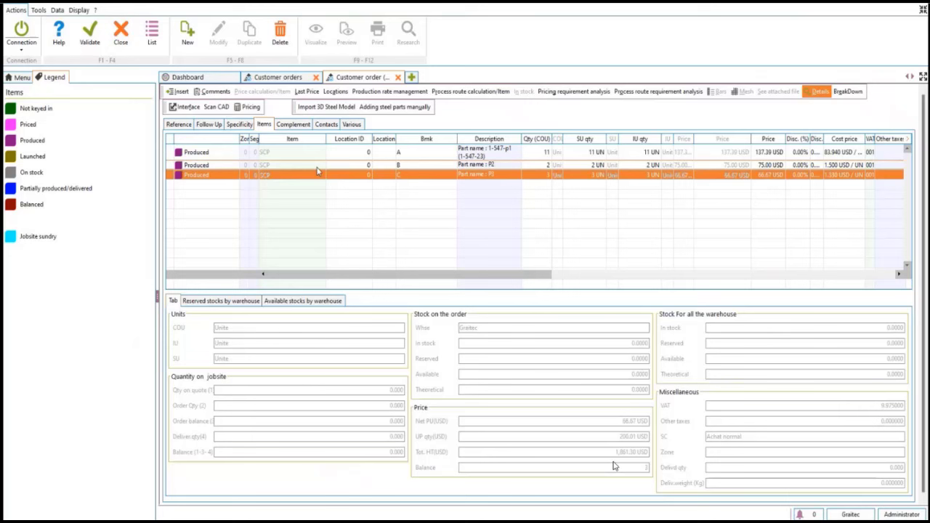
left_click(268, 154)
right_click(275, 153)
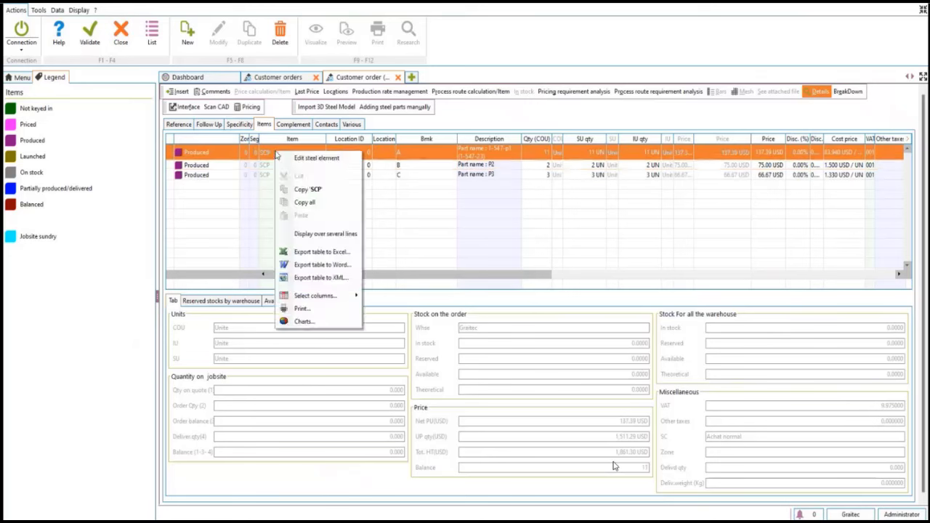
left_click(316, 159)
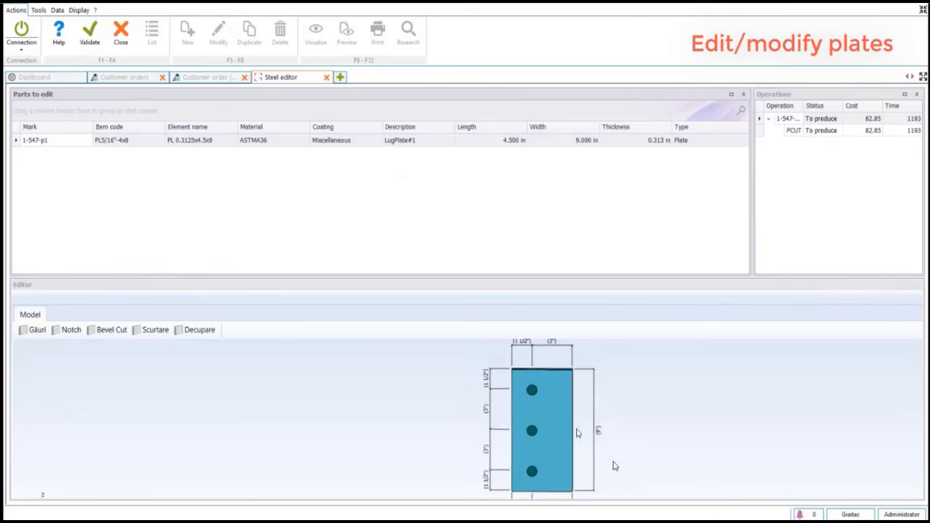
Delete the three existing holes from plate 1-547-p1.
left_click(532, 431)
key("Delete")
left_click(532, 392)
key("Delete")
left_click(532, 472)
key("Delete")
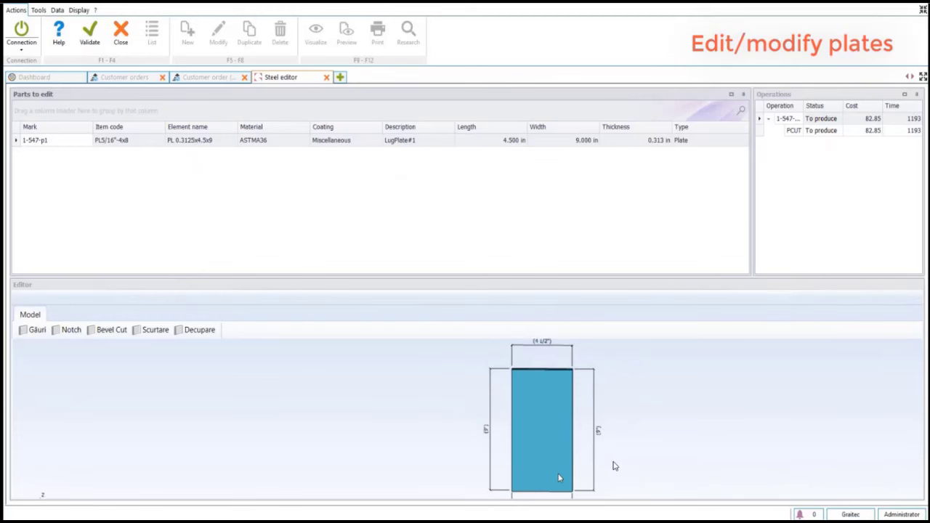
Insert a hole at a corner of the plate and enable the pattern option for it.
mouse_move(565, 456)
middle_mouse_down()
mouse_move(542, 432)
mouse_move(542, 446)
mouse_move(551, 445)
middle_mouse_up()
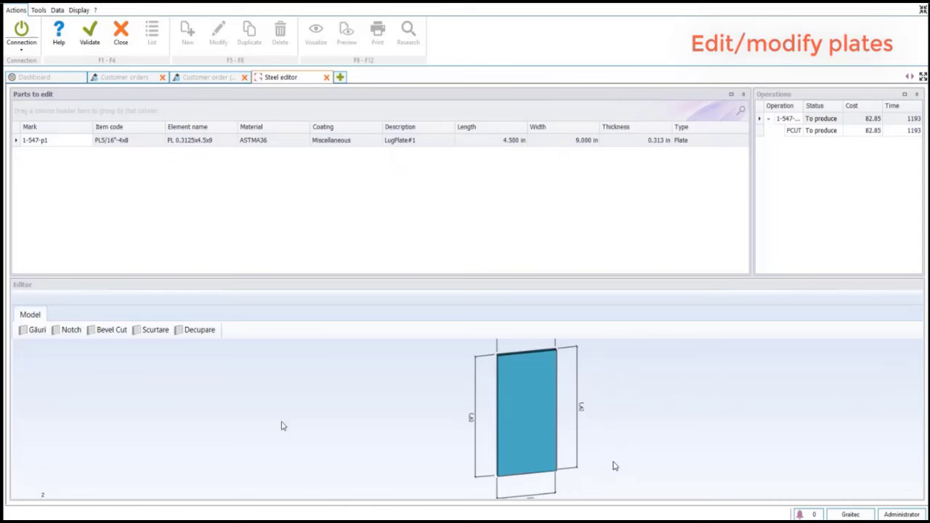
left_click(37, 330)
scroll(483, 479, "up", 2)
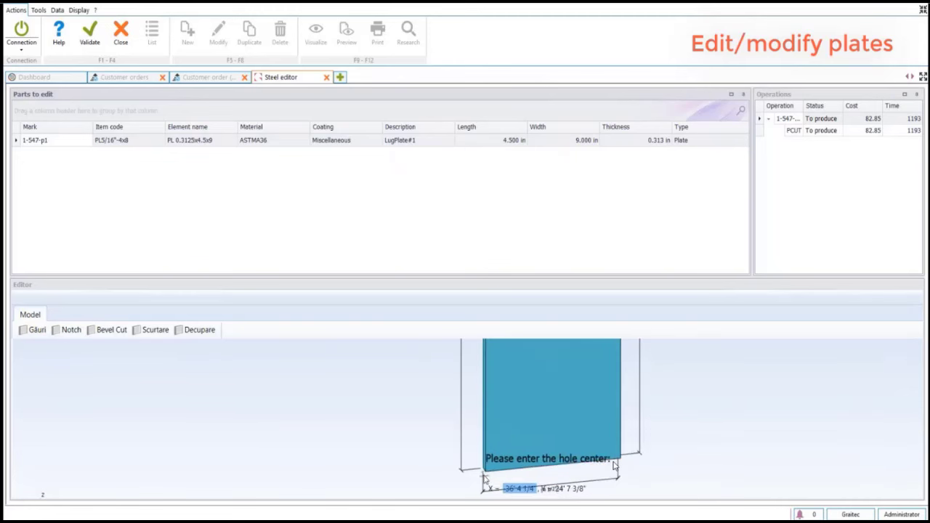
left_click(486, 472)
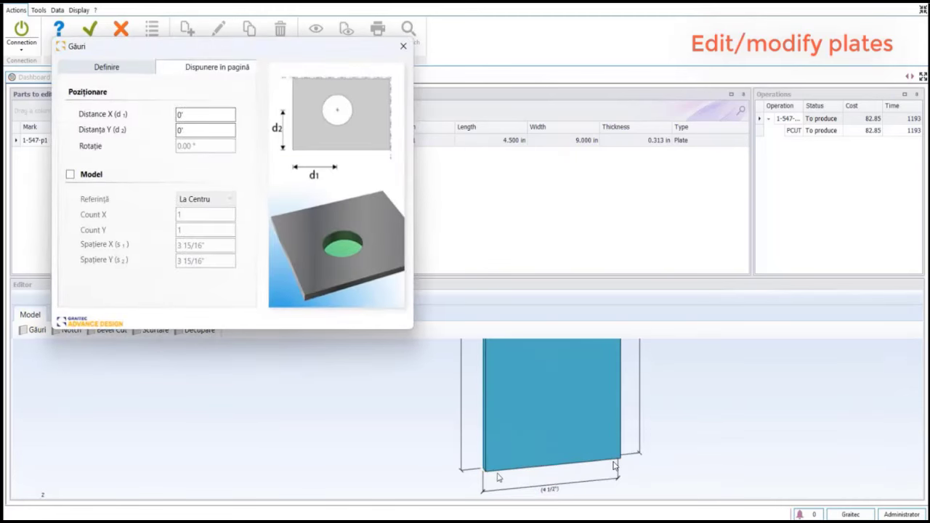
left_click(71, 176)
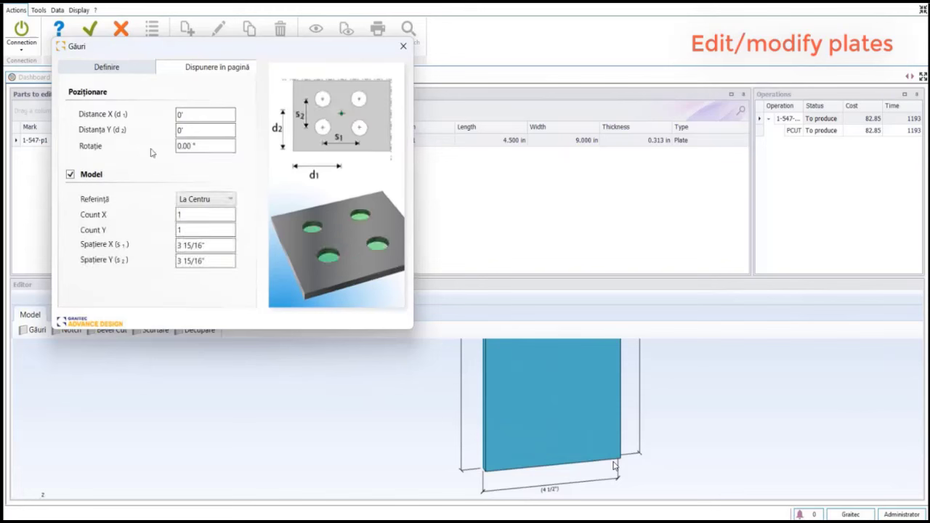
left_click(519, 409)
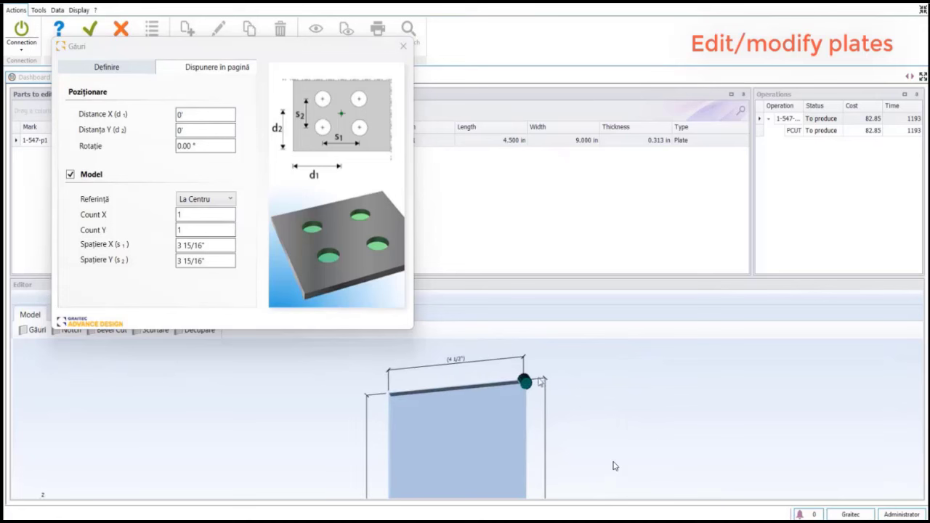
Set the hole pattern's X distance to 2 in and its reference to Left-bottom.
left_click(193, 115)
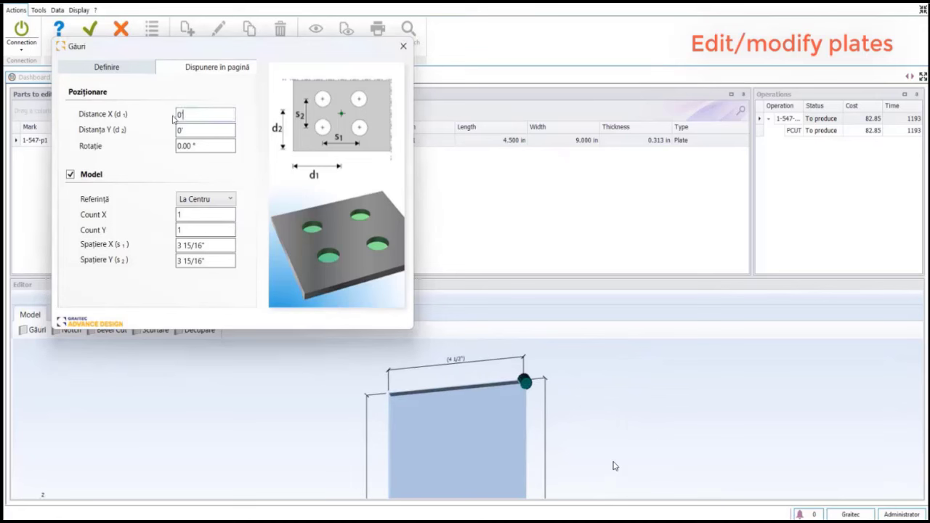
double_click(194, 116)
type("2")
double_click(193, 131)
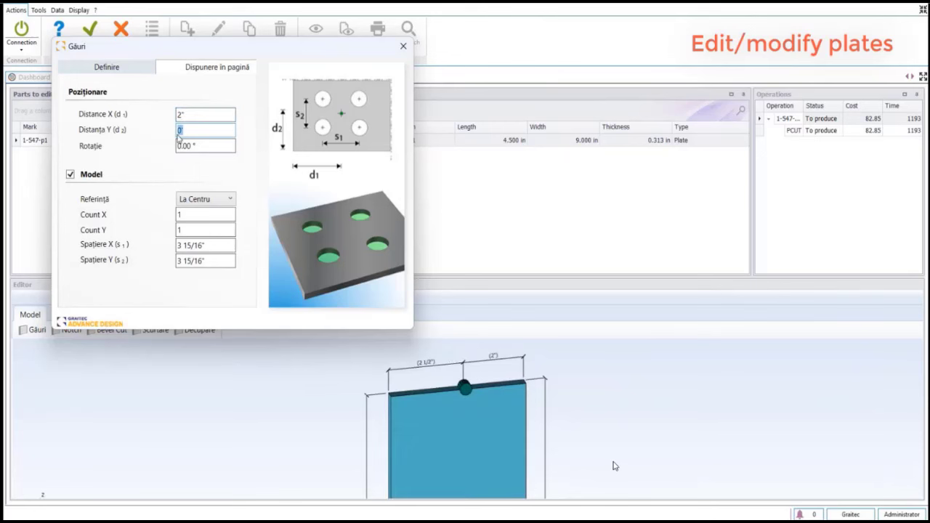
left_click(199, 202)
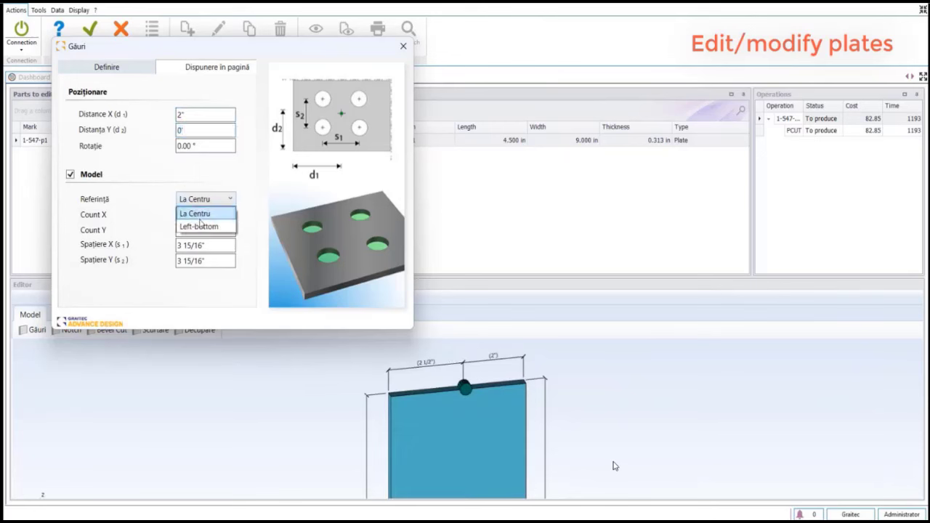
left_click(199, 222)
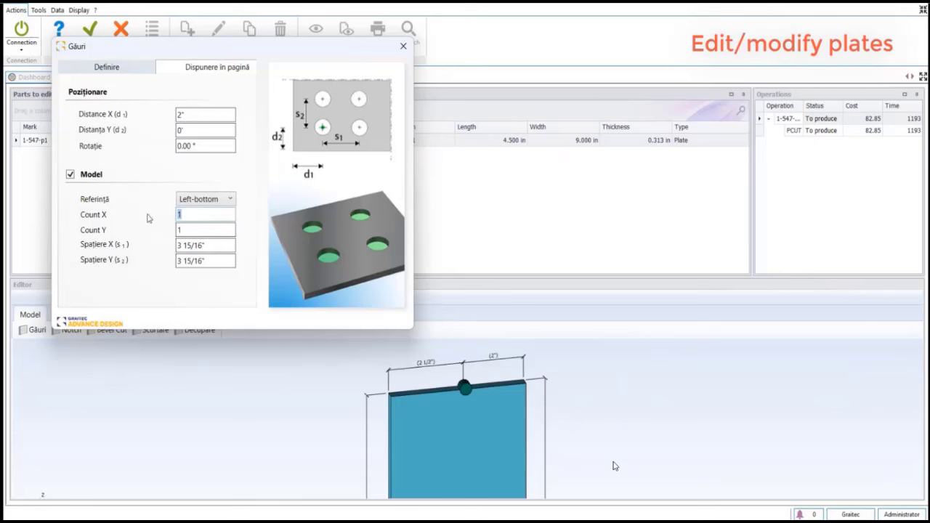
Set the pattern's Y count to 2, both spacings to 3 in and the Y distance to 1 1/2 in.
double_click(188, 230)
type("2")
key("Tab")
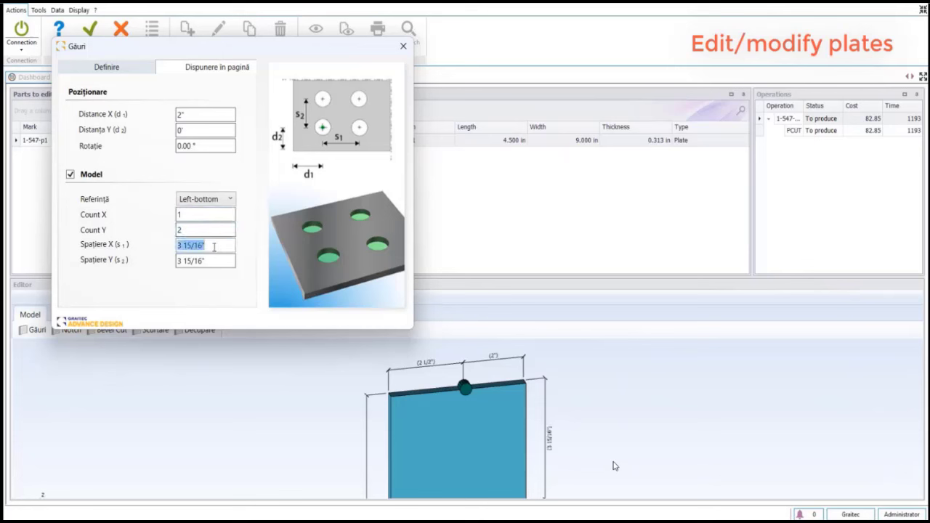
type("3")
key("Tab")
type("3")
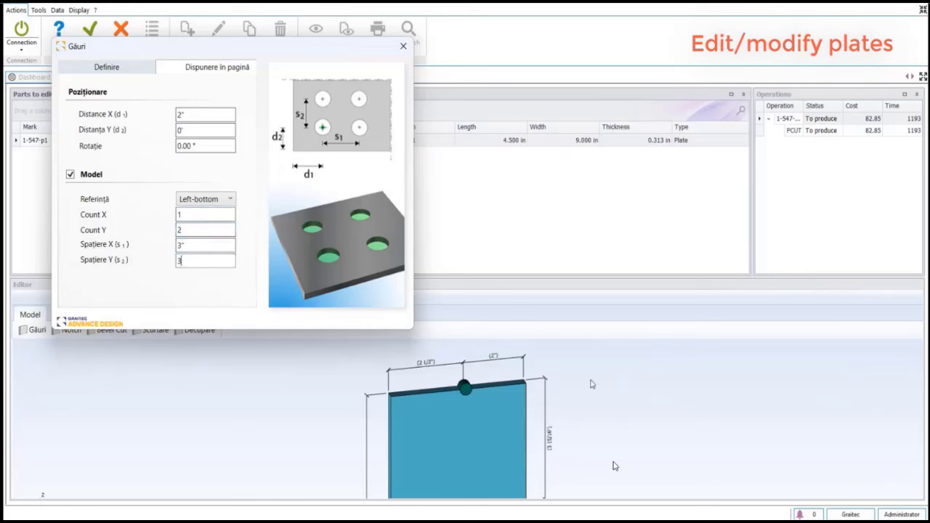
left_click(590, 384)
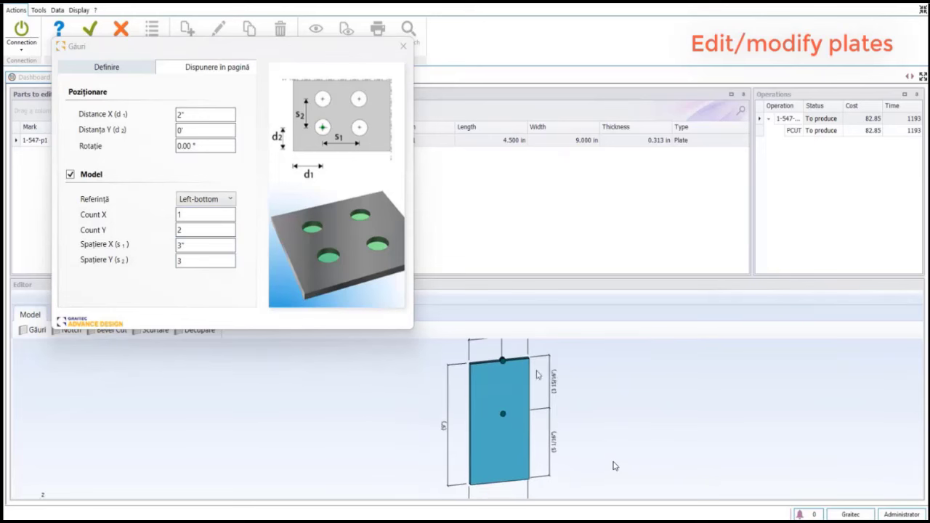
key("Tab")
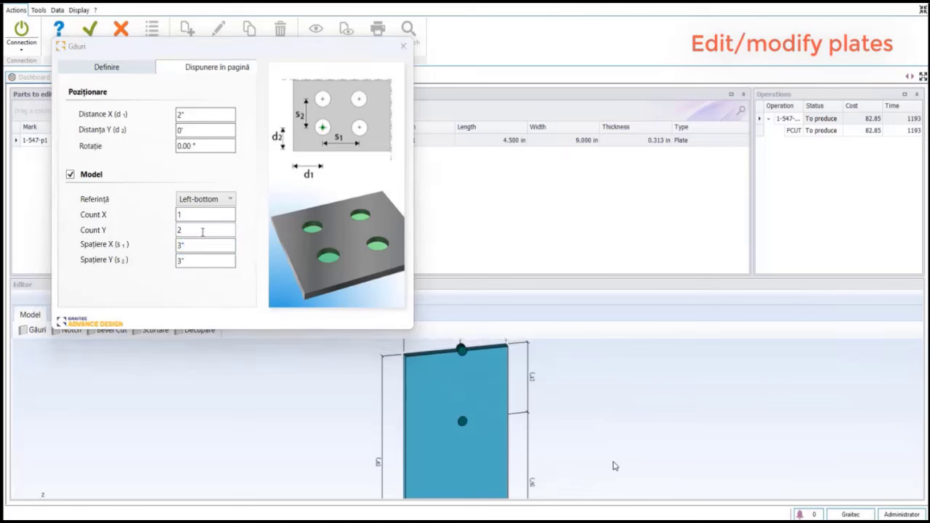
left_click(178, 130)
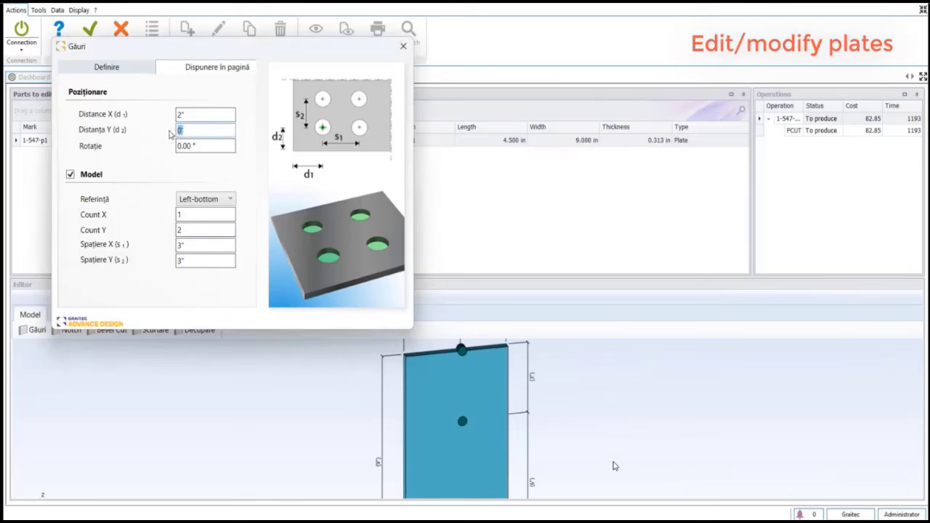
type("1 1/2")
Set the diameter of the round holes to 7/8 in.
left_click(99, 65)
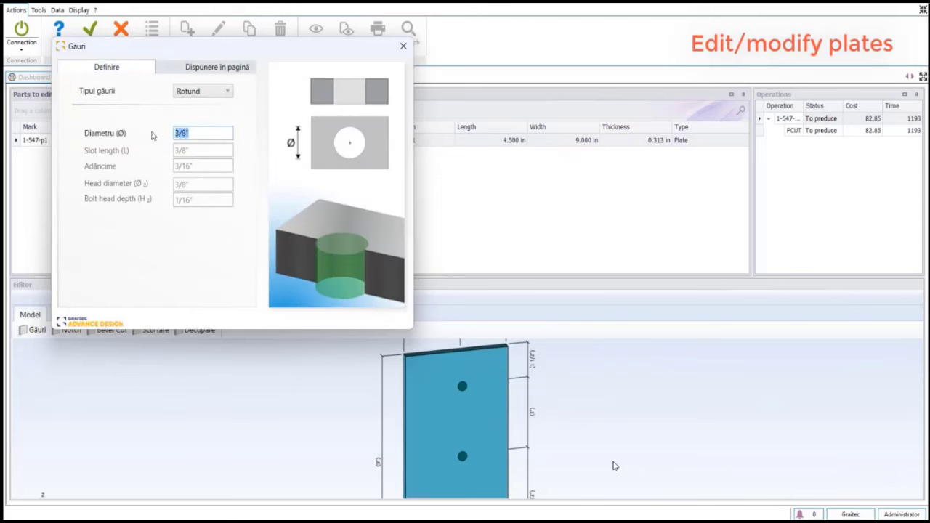
type("3/4\"")
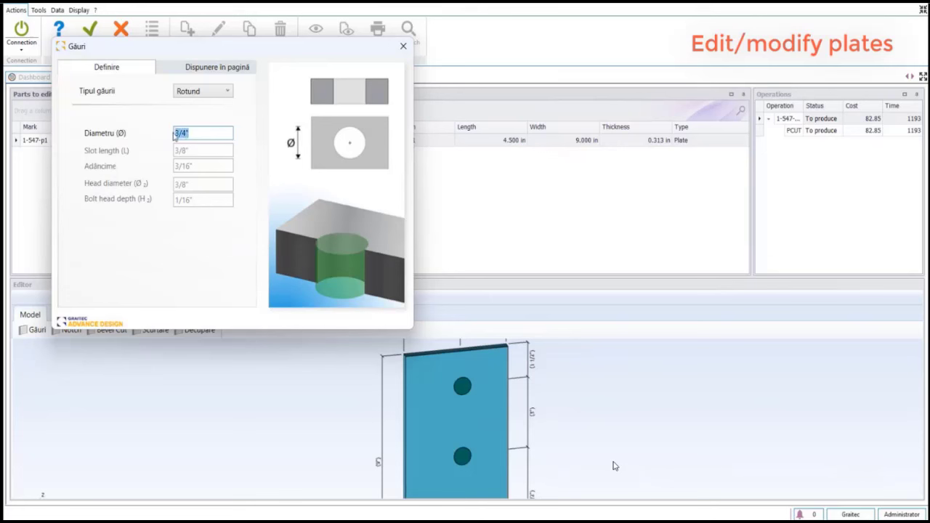
key("Return")
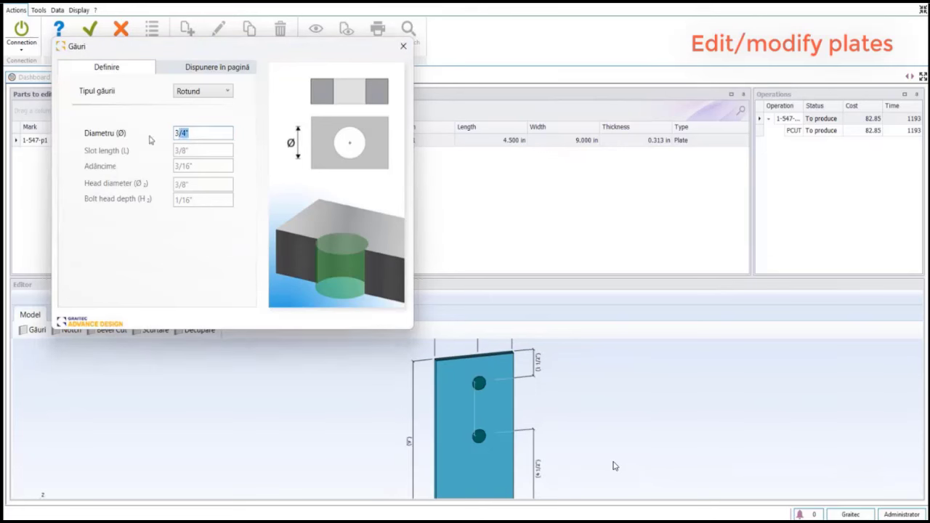
type("7/8")
key("Return")
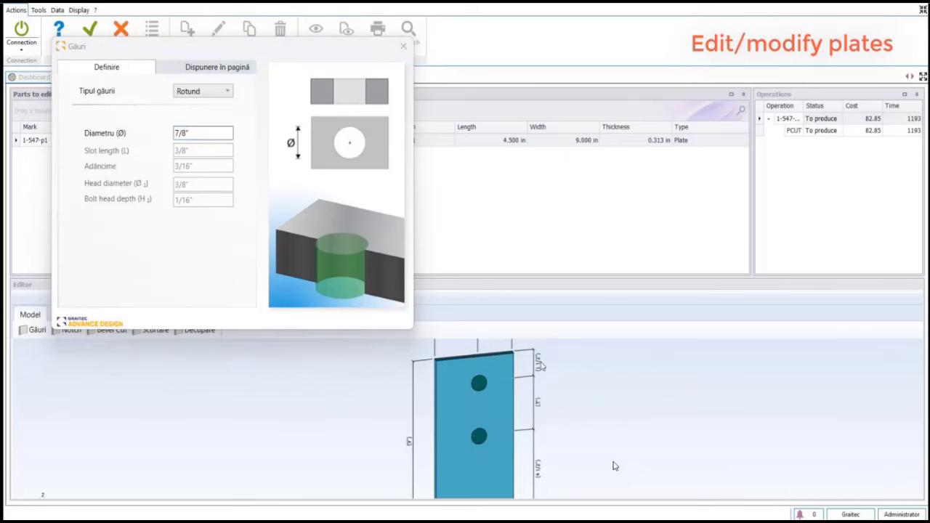
scroll(541, 366, "up", 2)
scroll(525, 381, "down", 1)
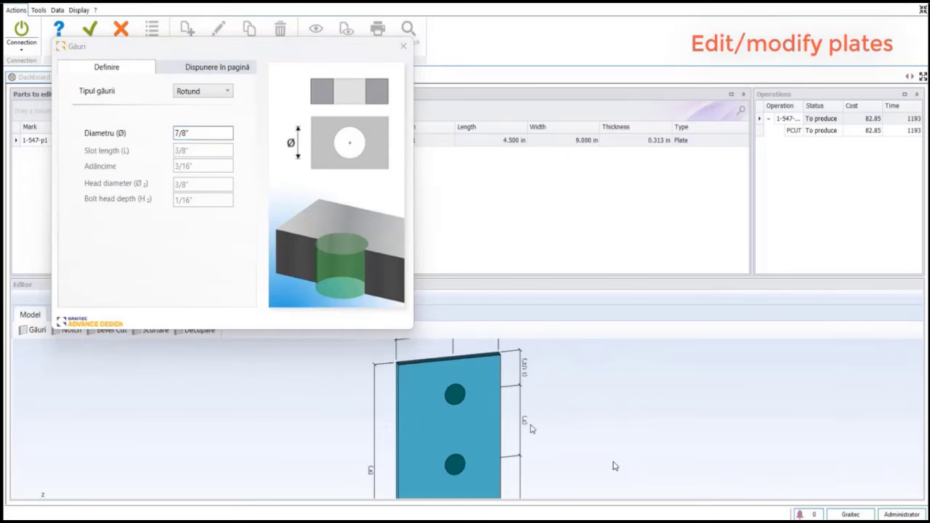
scroll(535, 436, "down", 1)
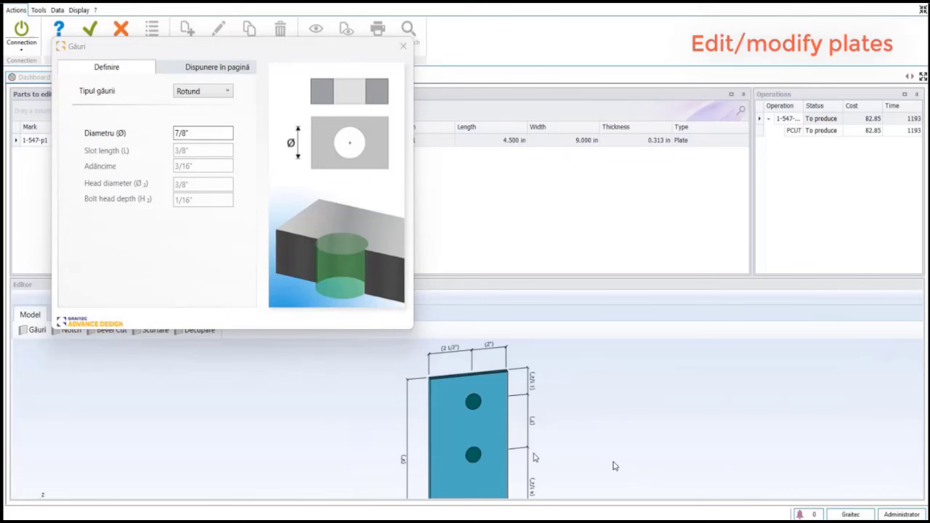
Finish the hole definition and validate the edited plate 1-547-p1.
left_click(404, 46)
scroll(464, 365, "down", 1)
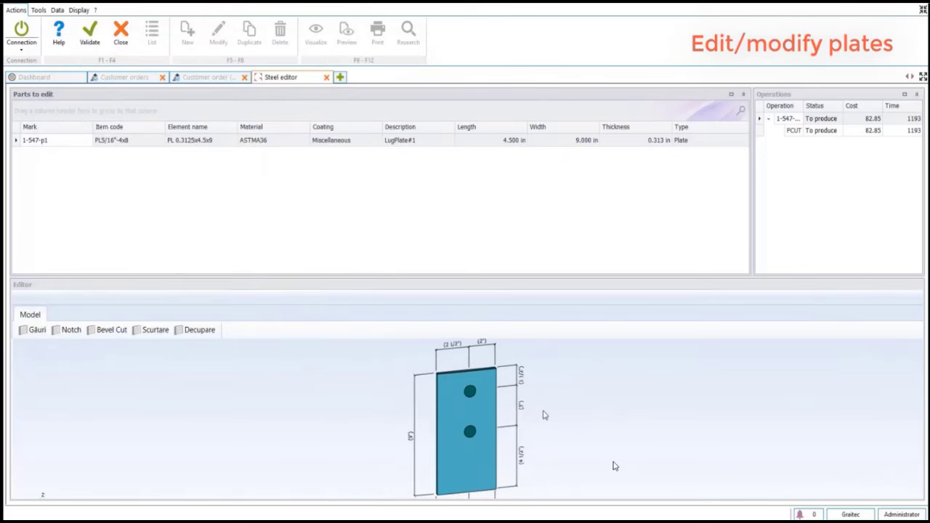
scroll(545, 414, "down", 1)
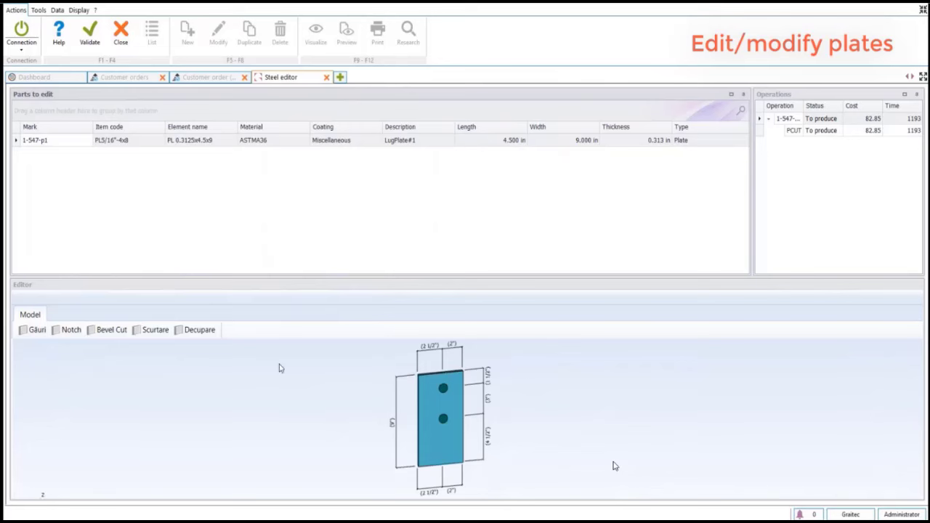
left_click(90, 36)
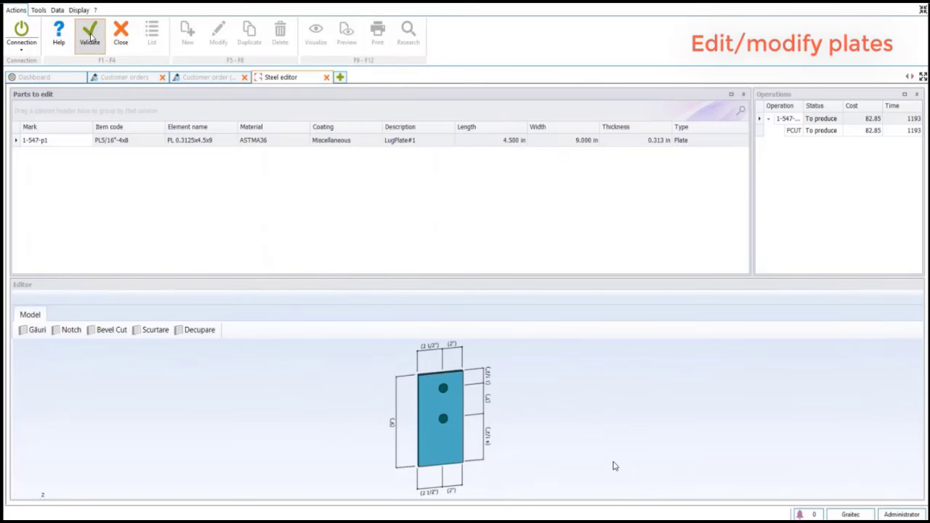
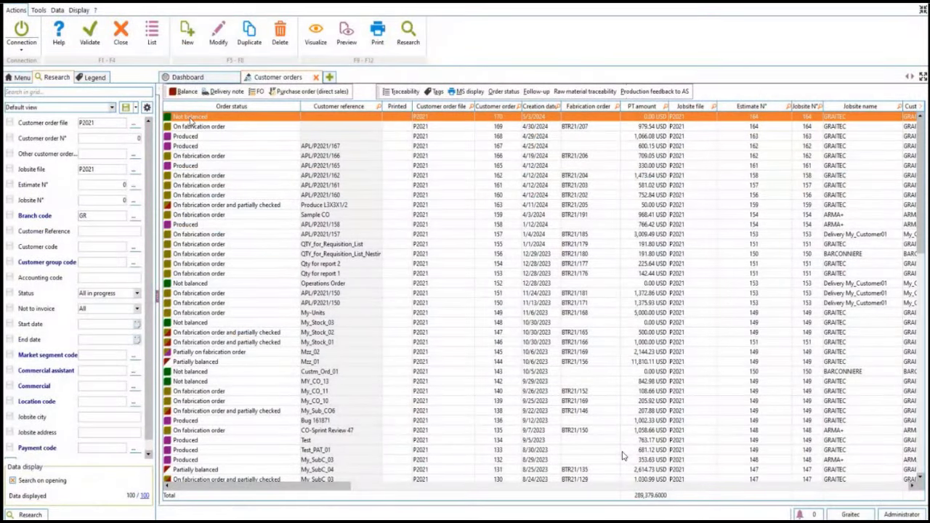
Open the items of the newest, not balanced customer order and load Advance Steel to Fabrication DEMO 8.GTCX for 3D steel model import.
double_click(190, 118)
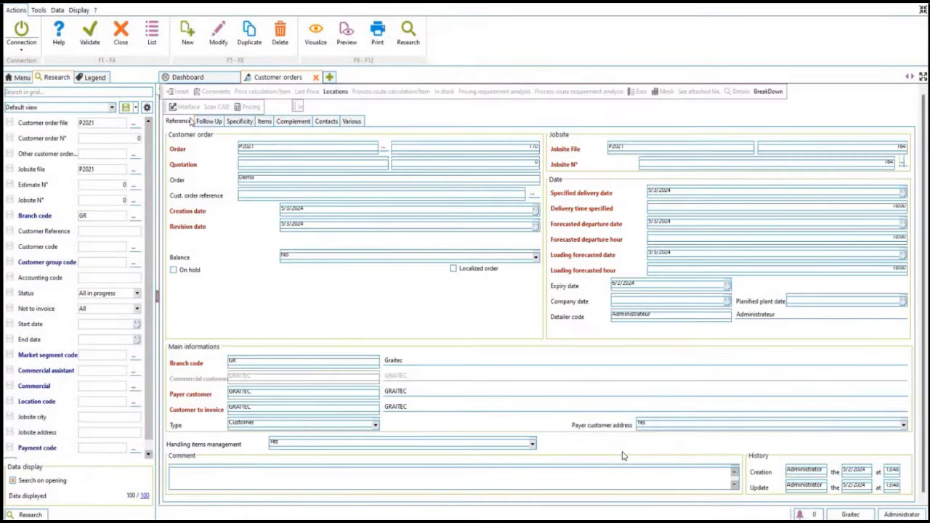
left_click(267, 127)
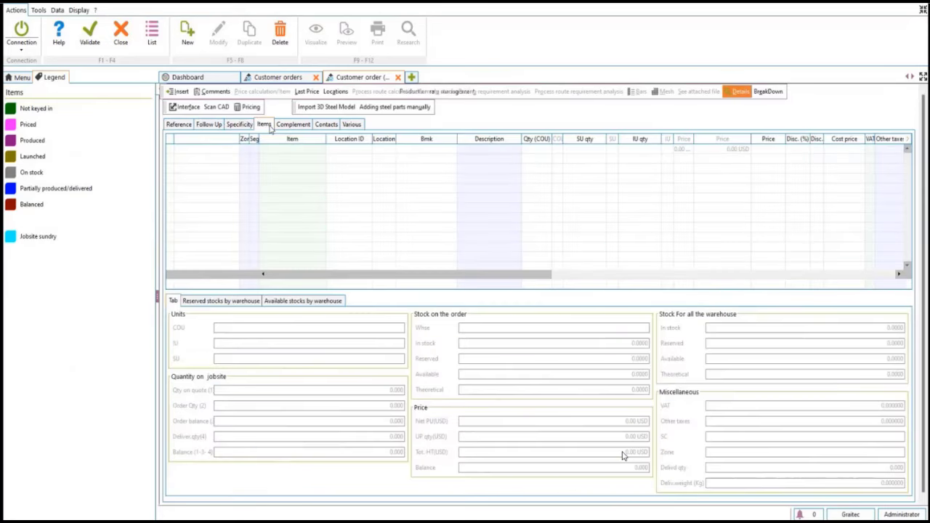
left_click(318, 109)
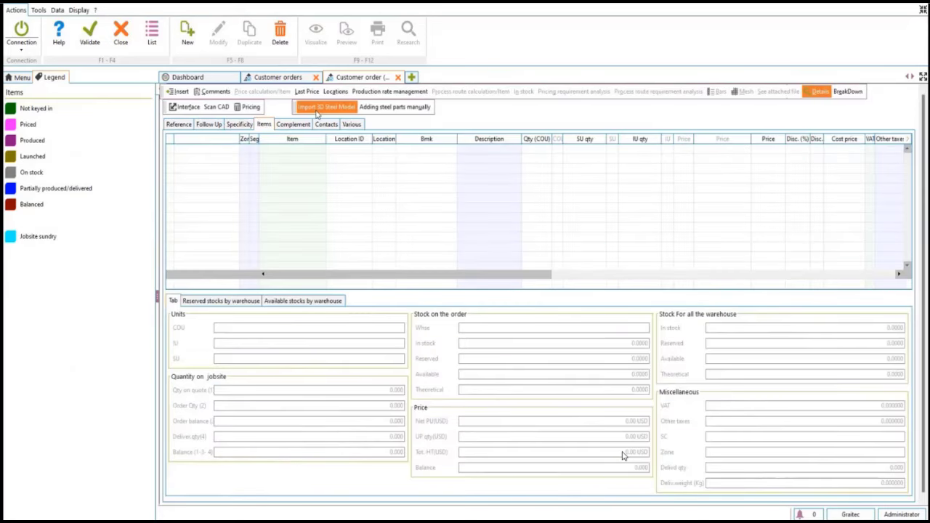
left_click(683, 57)
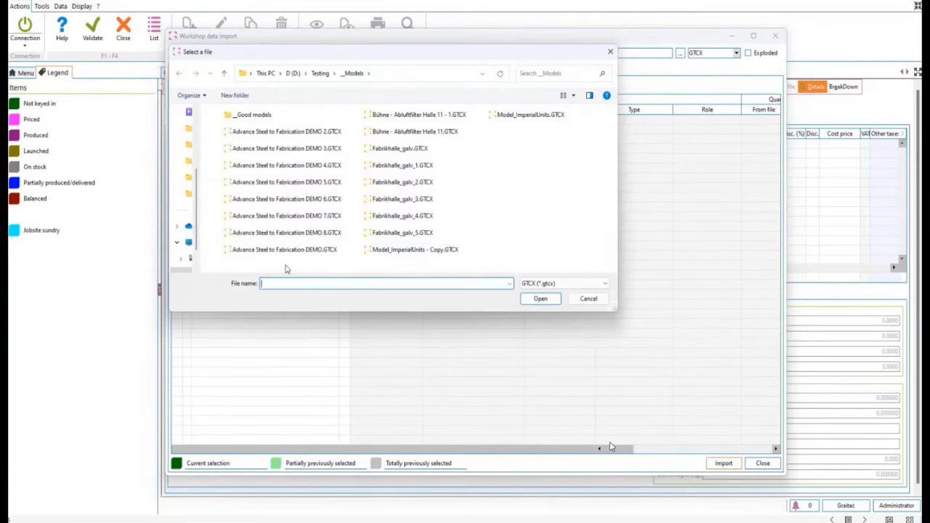
left_click(284, 233)
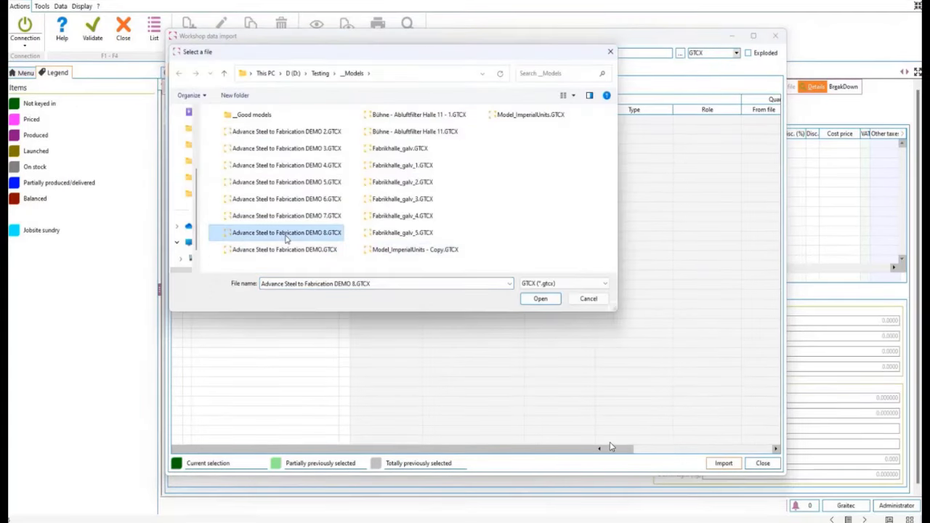
left_click(540, 298)
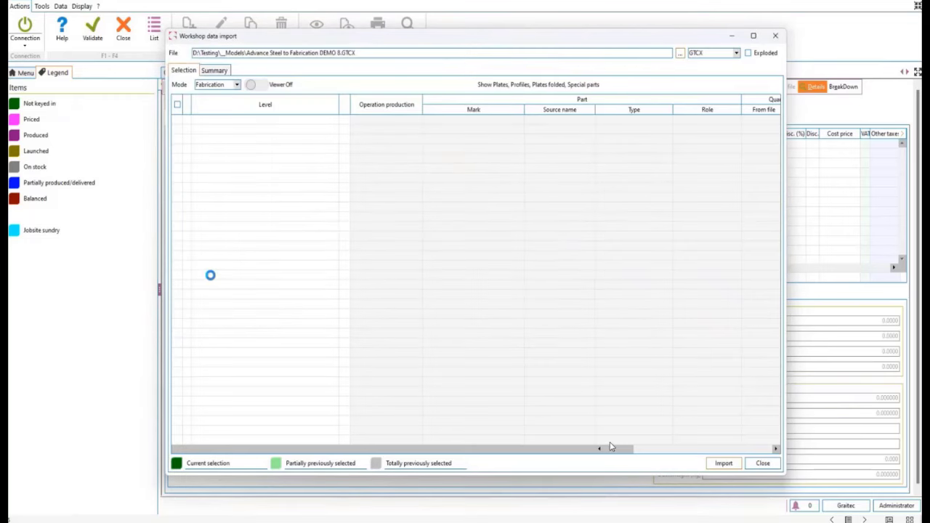
Expand the __EMPTY__ phase and examine the operations of the Horizontal_Beam profiles in main parts 1-547-22 and 1-547-13.
left_click(204, 130)
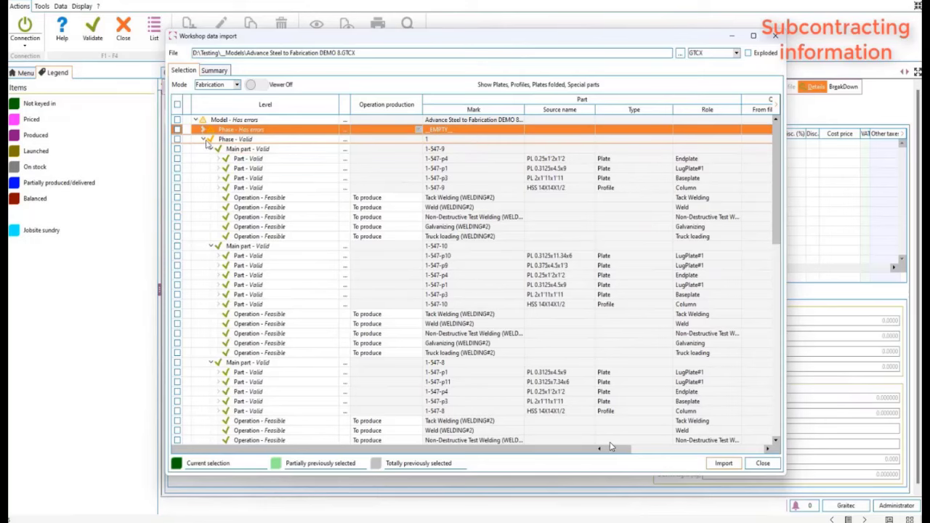
left_click(204, 139)
left_click(204, 138)
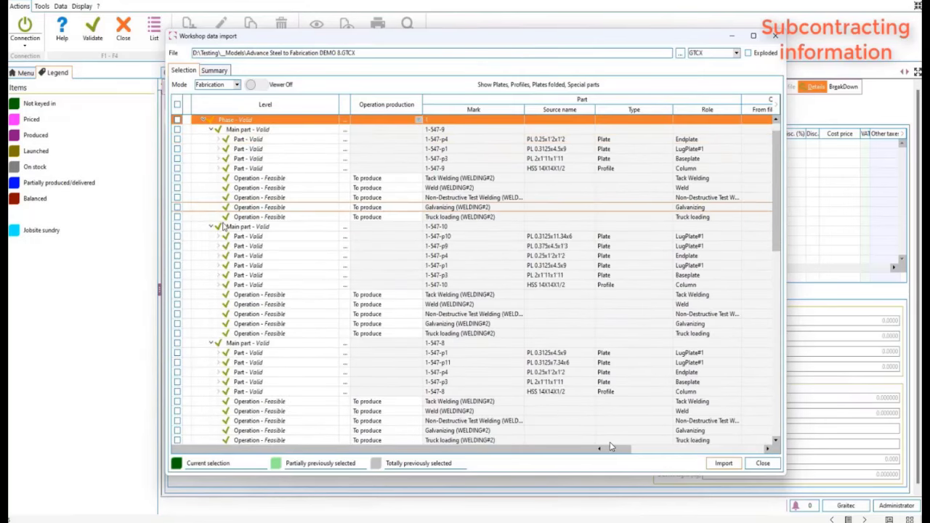
scroll(290, 263, "up", 1)
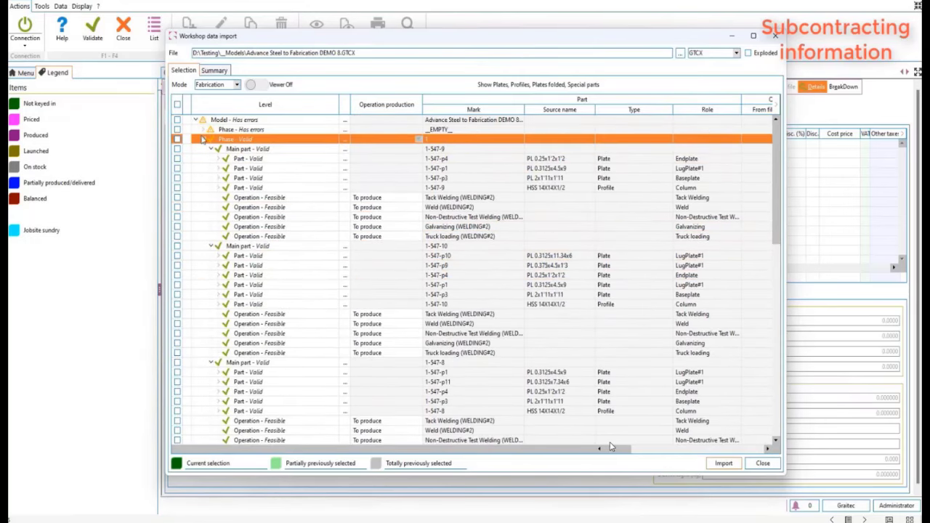
scroll(247, 203, "down", 10)
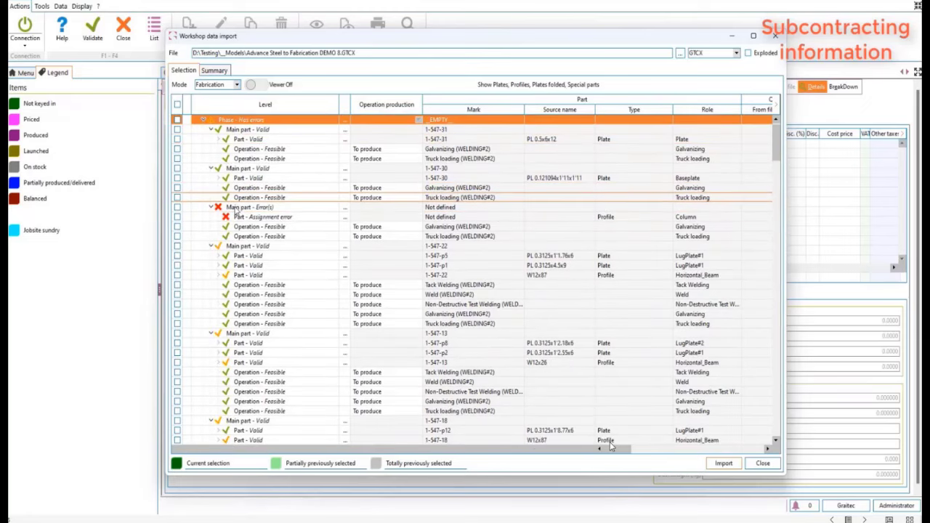
left_click(221, 276)
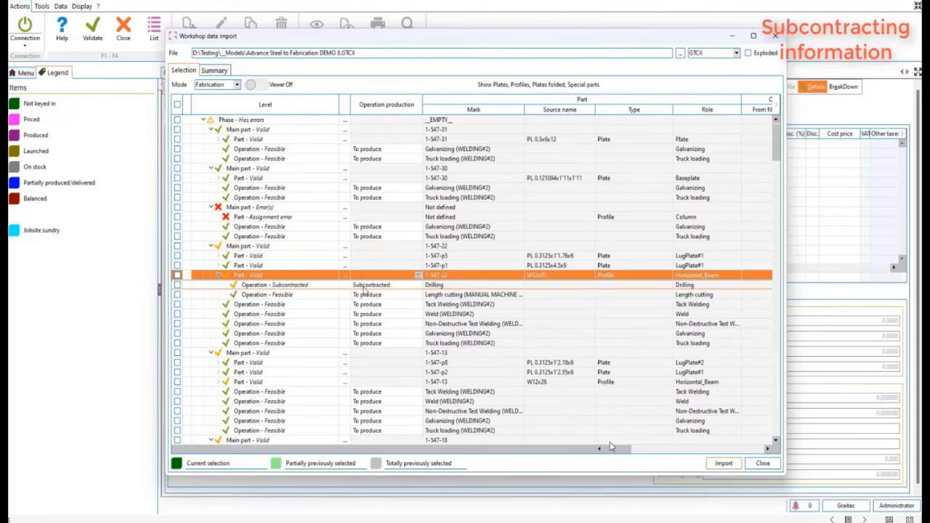
left_click(223, 382)
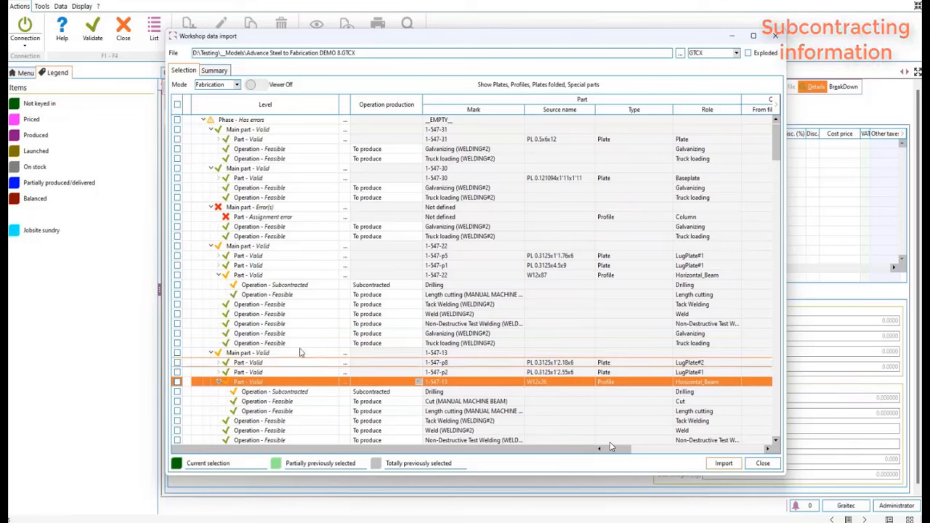
Select main parts 1-547-22 and 1-547-13 with all their parts and operations, and import them into the customer order.
left_click(177, 247)
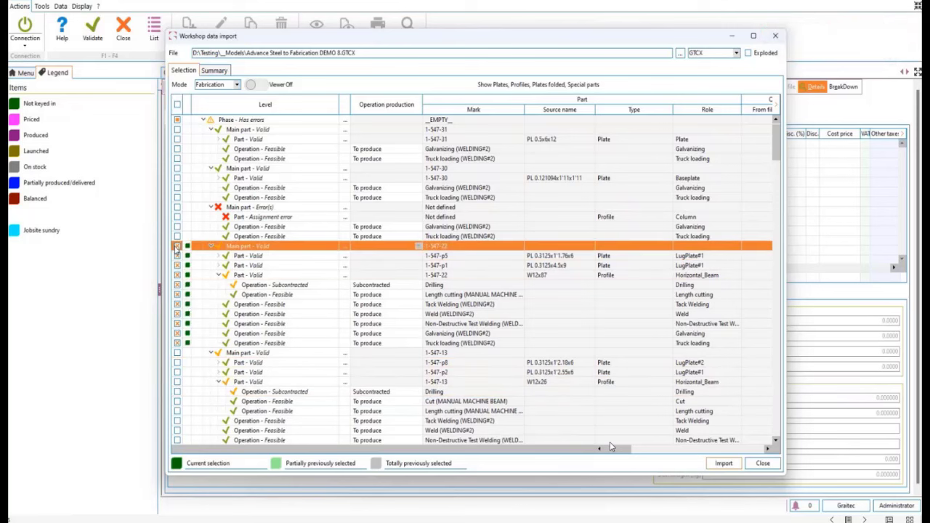
left_click(177, 353)
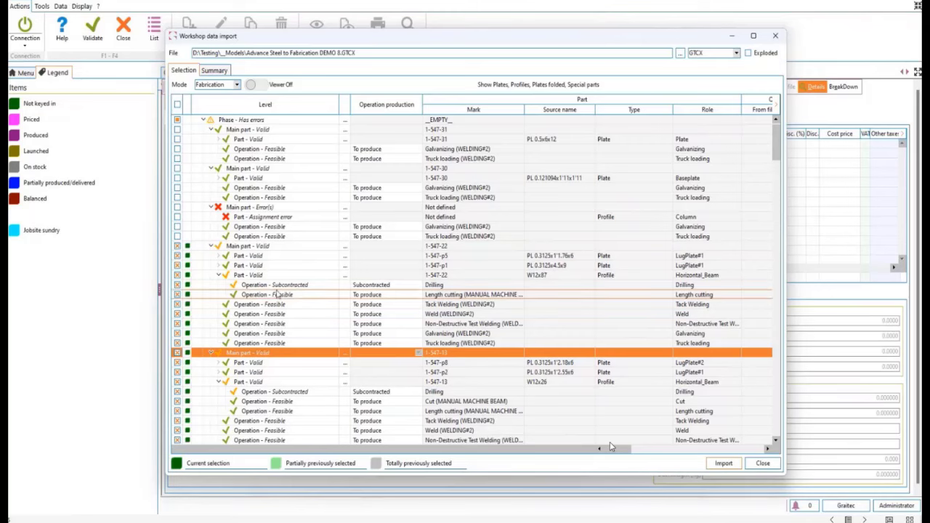
scroll(611, 447, "down", 1)
left_click(723, 464)
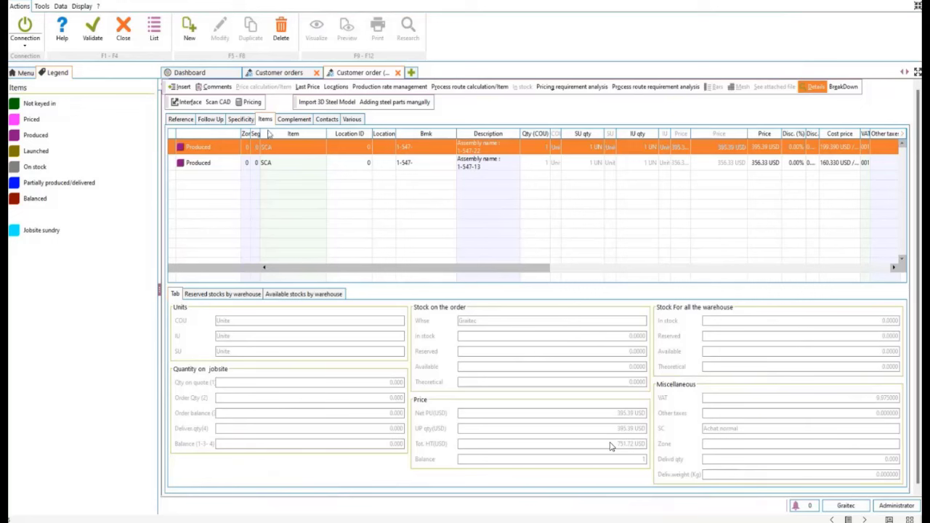
Check the drilling operation in the process route requirement analysis of assembly 1-547-22, and validate the customer order.
left_click(658, 87)
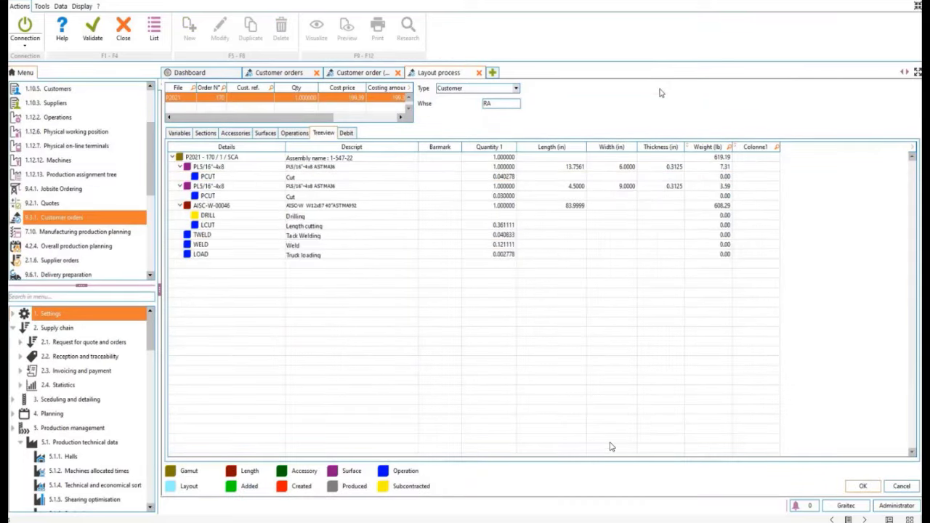
left_click(209, 218)
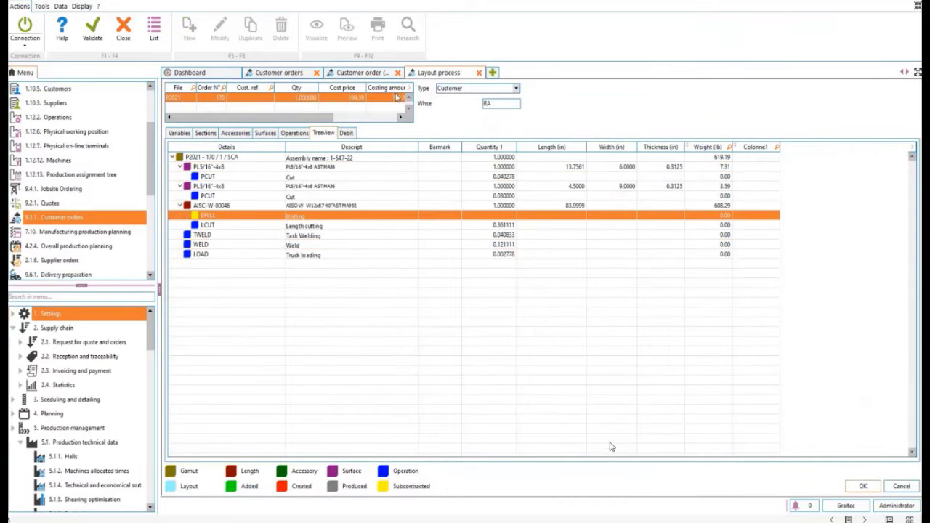
left_click(479, 73)
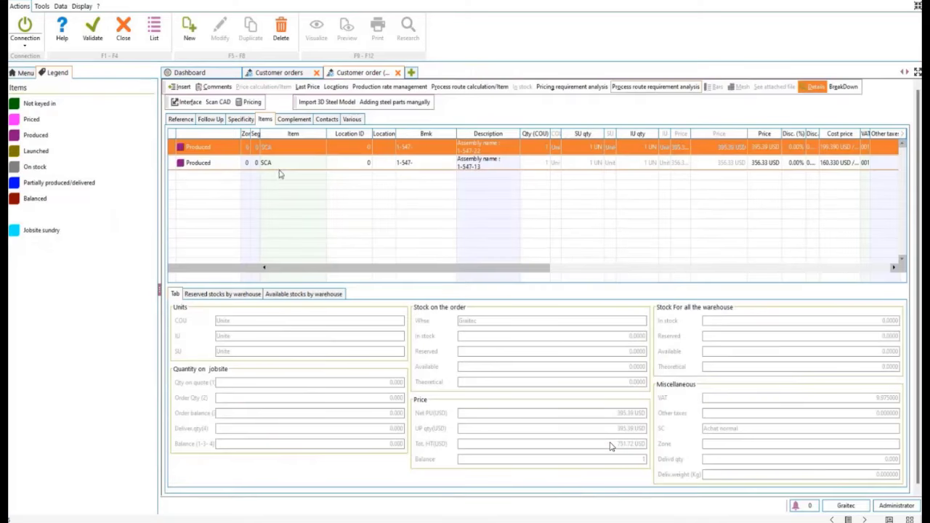
left_click(278, 169)
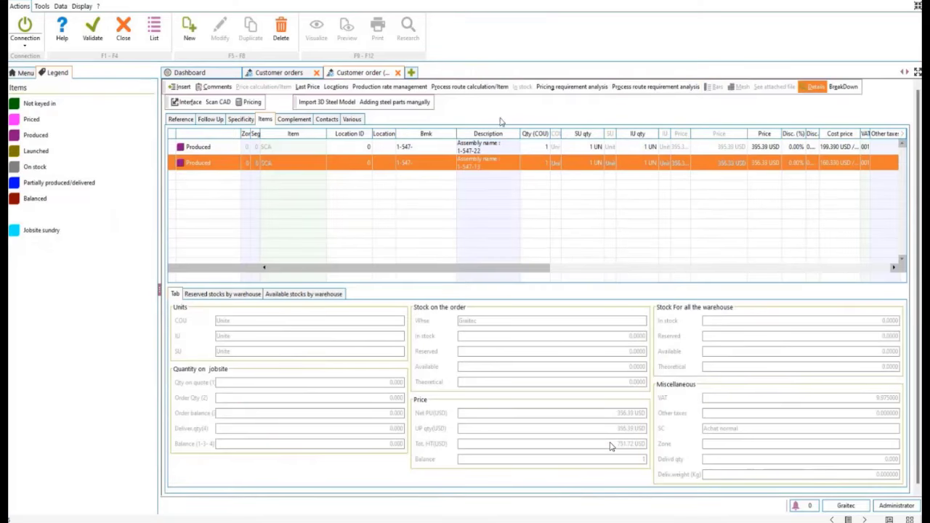
left_click(102, 35)
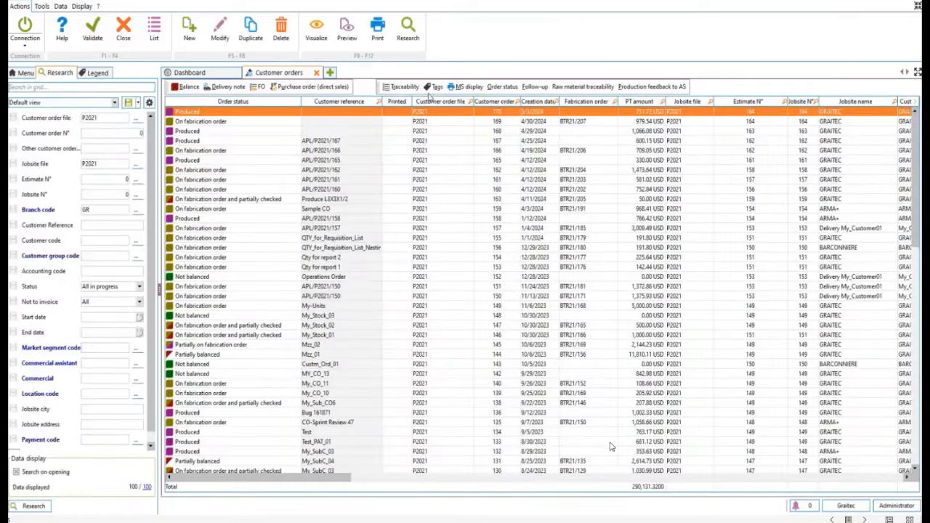
Examine the production status of the drilling operations of assemblies 1-547-22 and 1-547-13 in the order's follow-up, using the status legend.
left_click(534, 88)
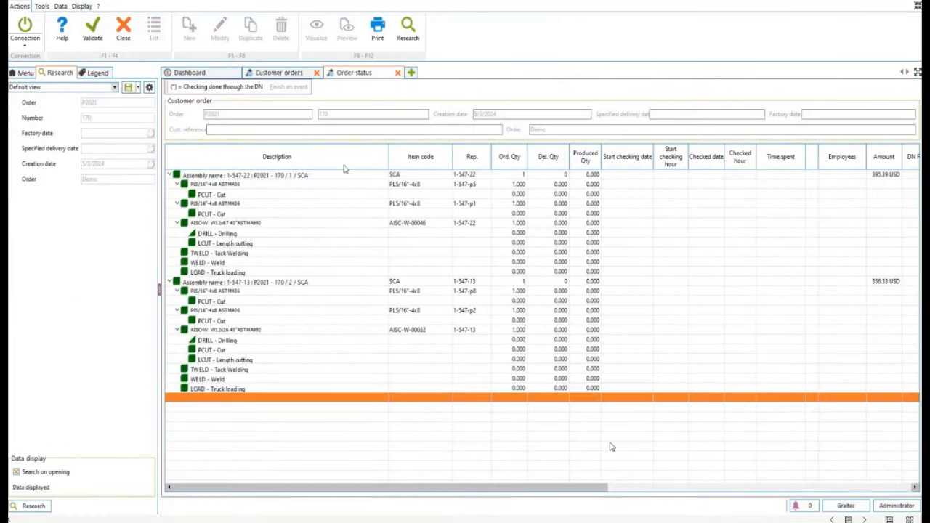
left_click(206, 234)
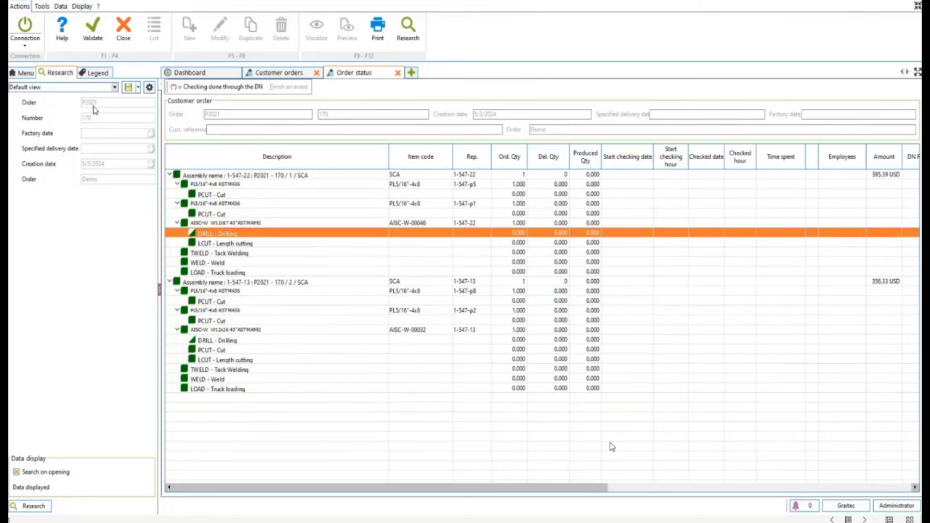
left_click(95, 76)
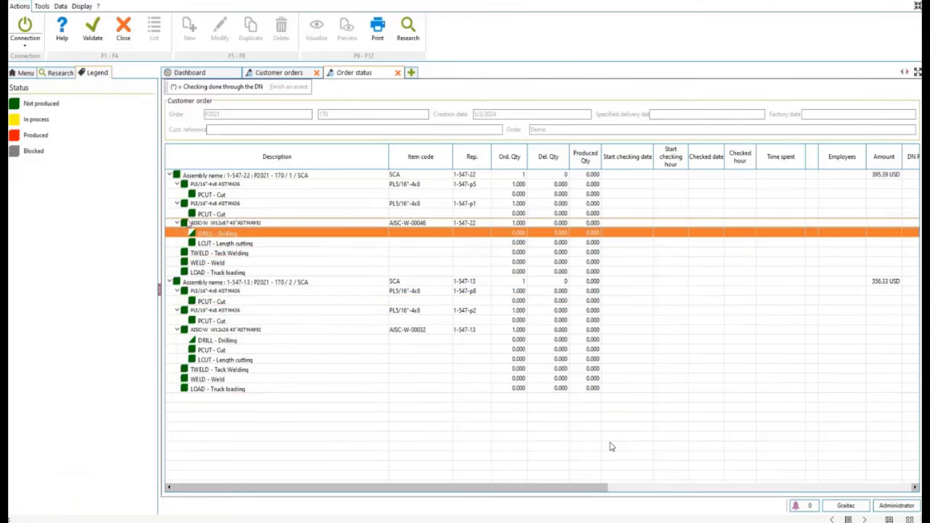
left_click(216, 340)
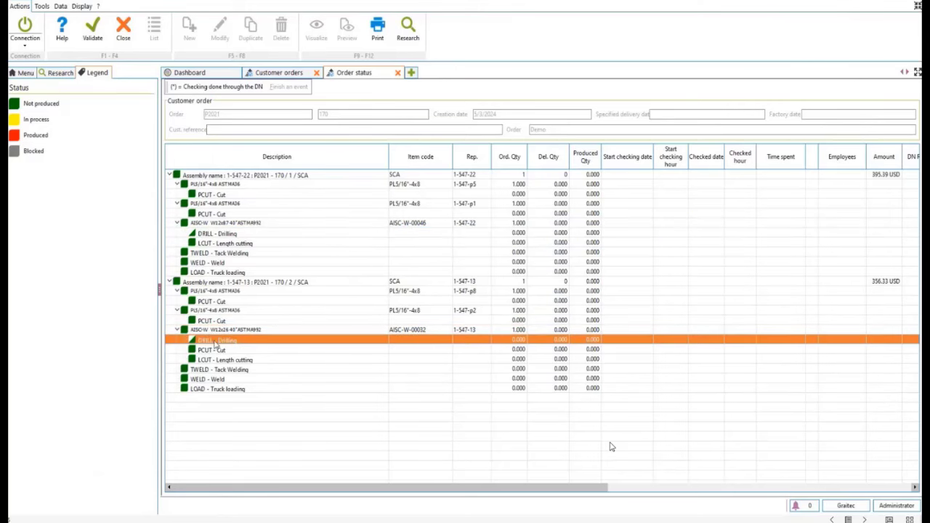
left_click(88, 31)
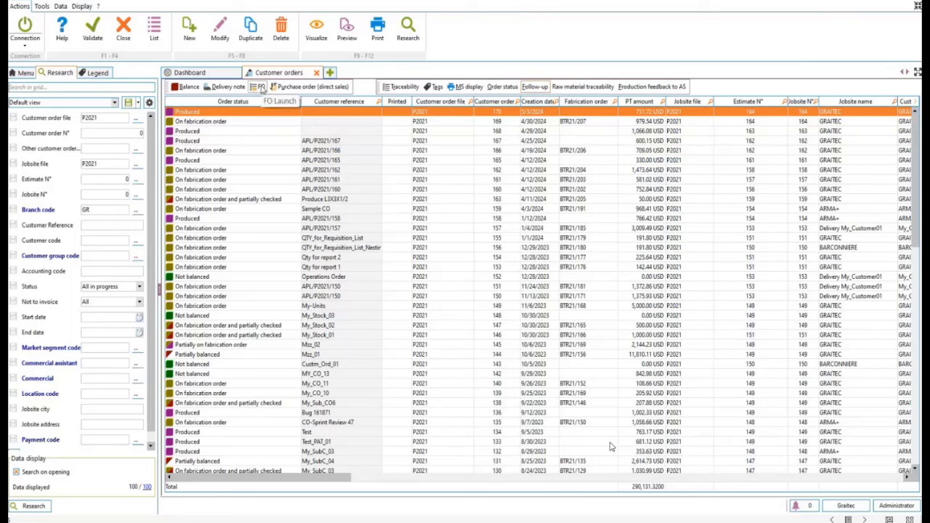
Launch a fabrication order for the customer order and display its assemblies in the production planning.
left_click(260, 86)
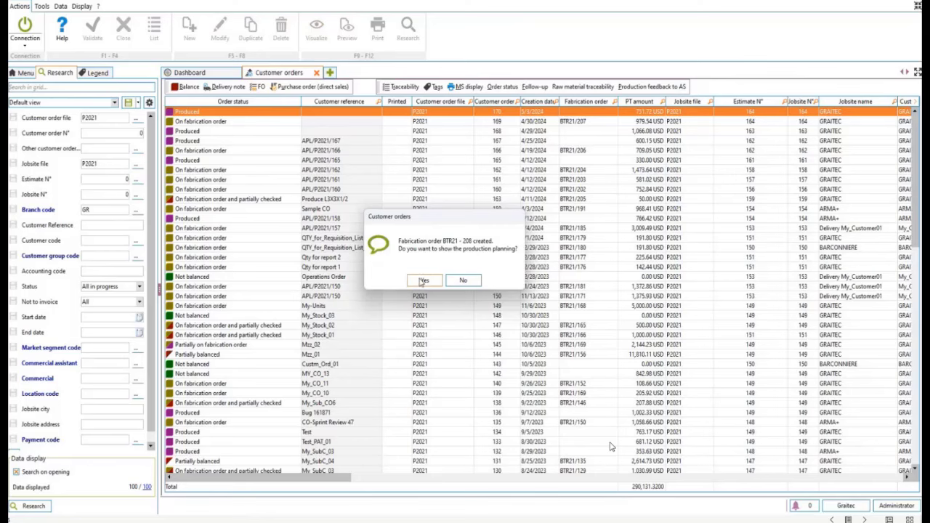
left_click(425, 281)
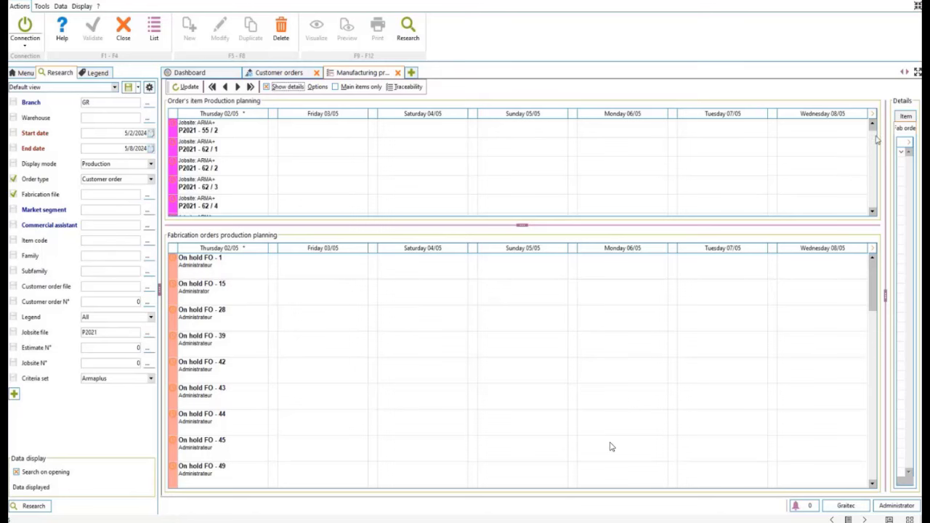
left_click_drag(873, 138, 874, 468)
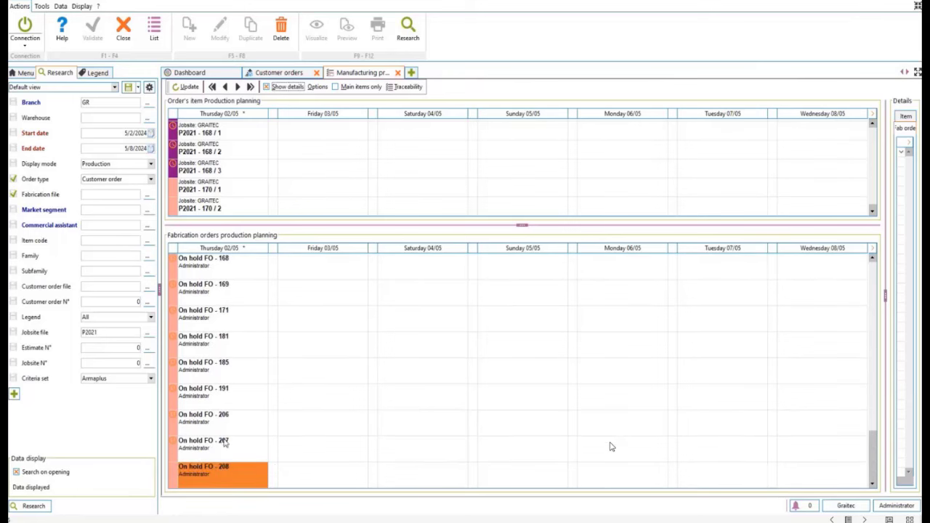
left_click(222, 476)
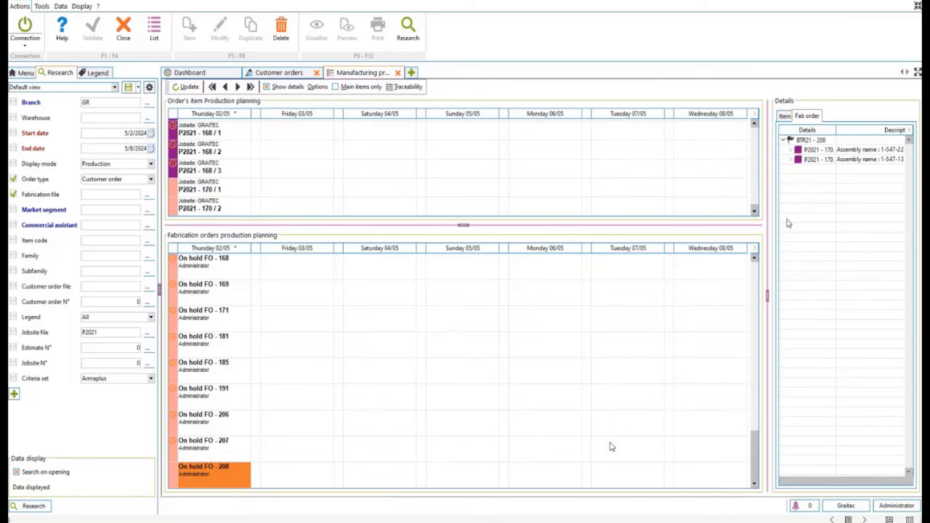
left_click(791, 159)
left_click(791, 159)
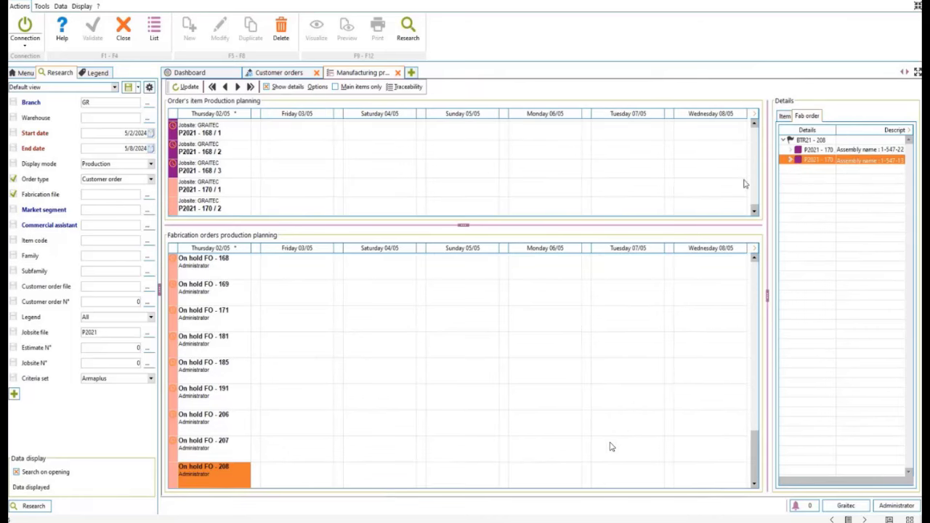
Validate the newly created on-hold fabrication order in the fabrication orders production planning.
right_click(227, 479)
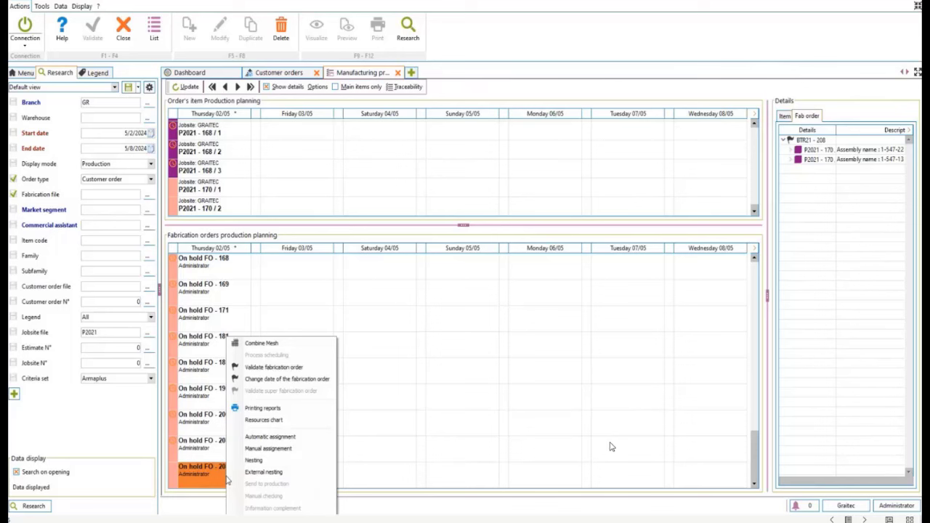
left_click(290, 368)
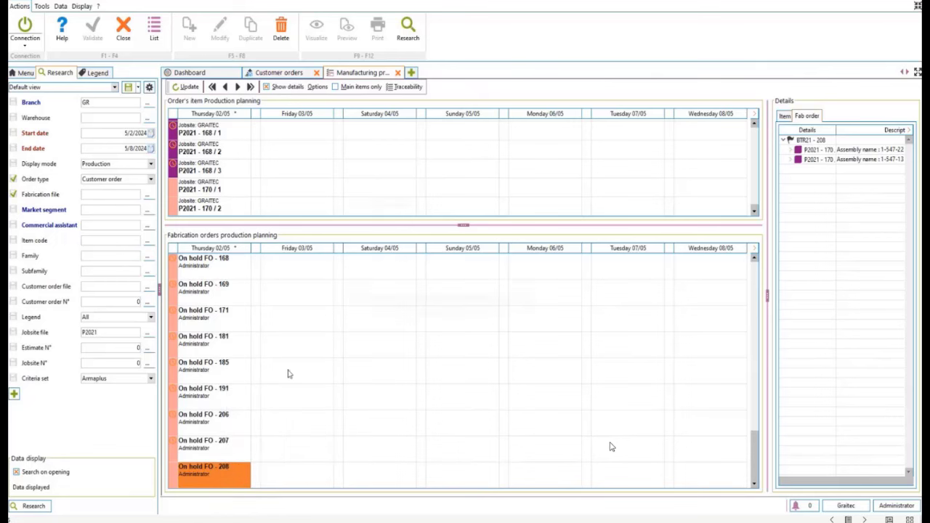
left_click(425, 297)
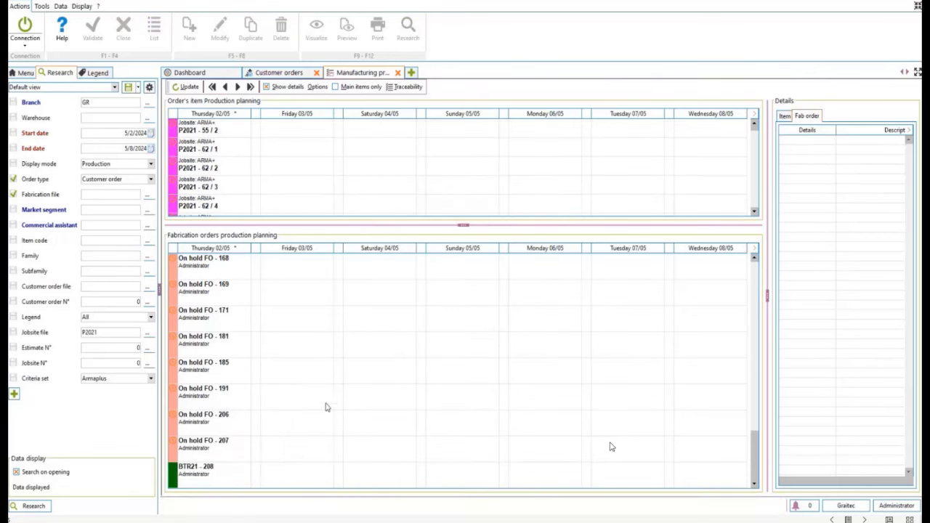
right_click(231, 482)
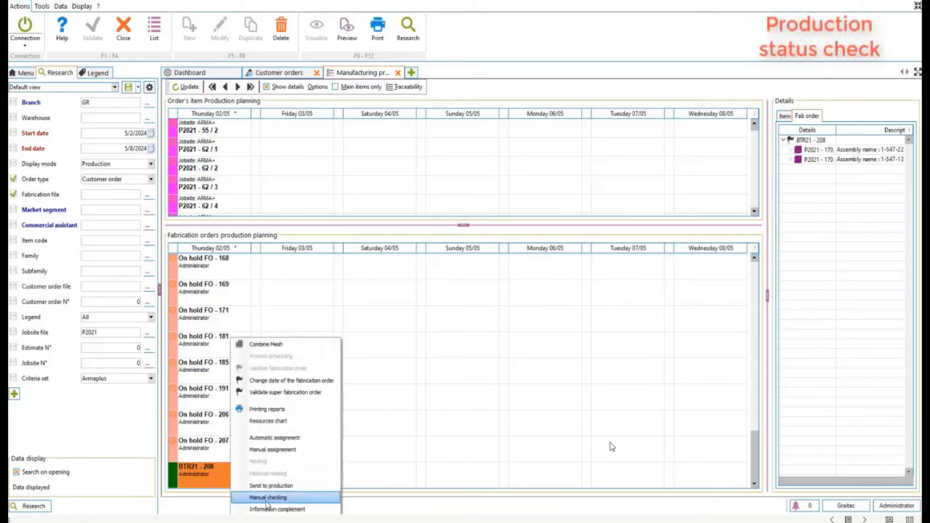
left_click(268, 497)
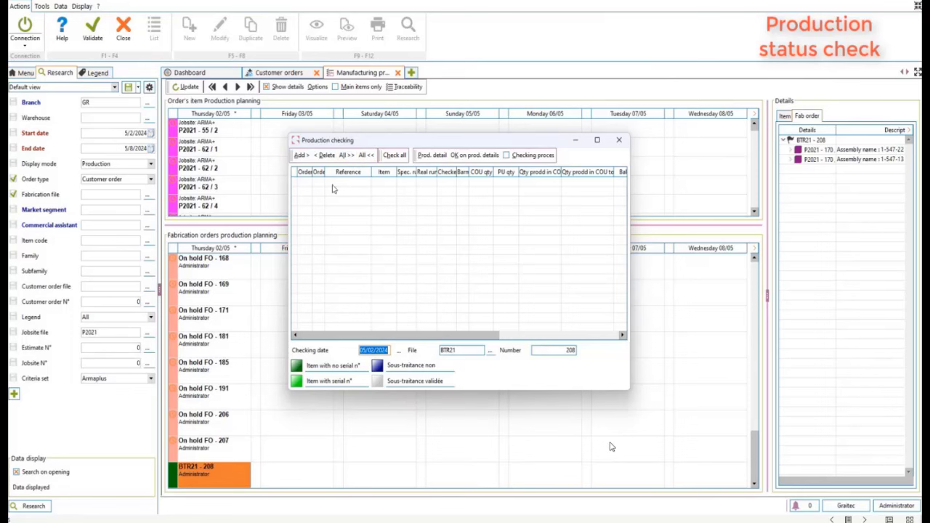
left_click(619, 140)
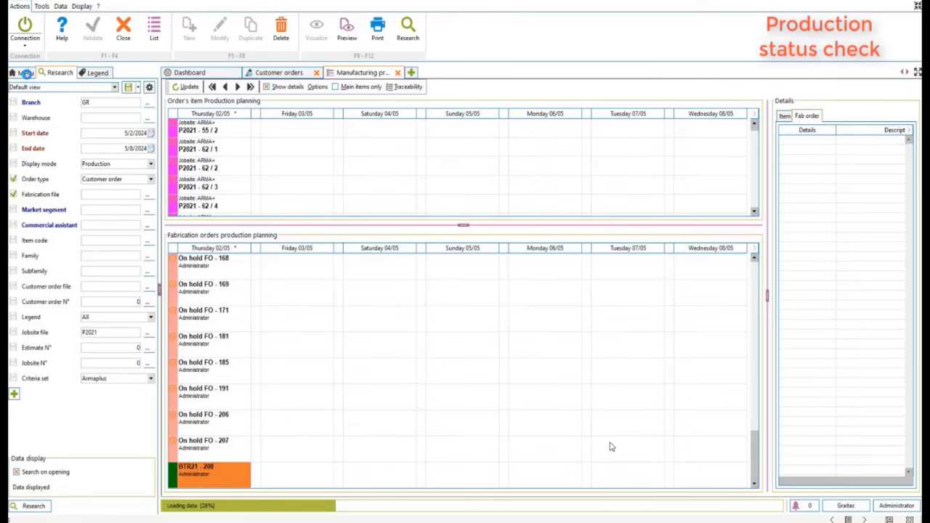
Open Launching on customer order and start production checking per run number for the newly validated fabrication order.
left_click(26, 72)
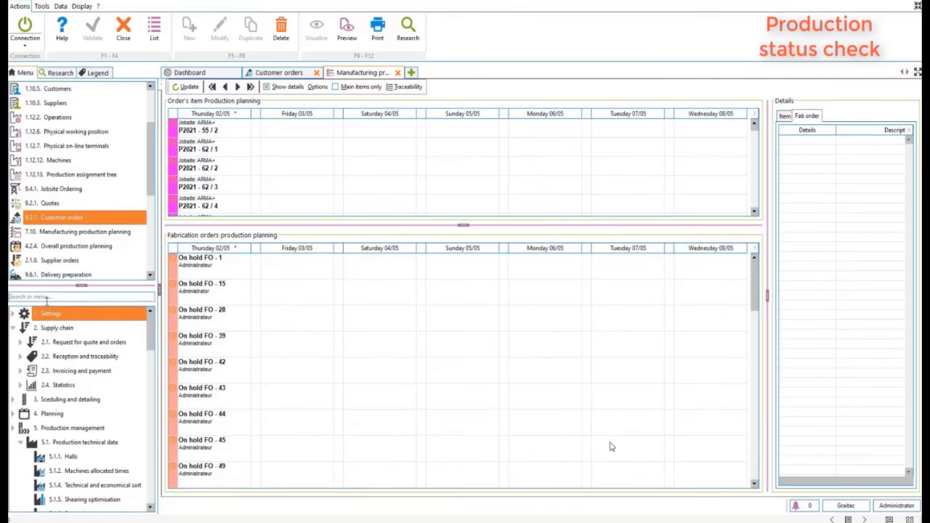
left_click(44, 296)
type("7.2")
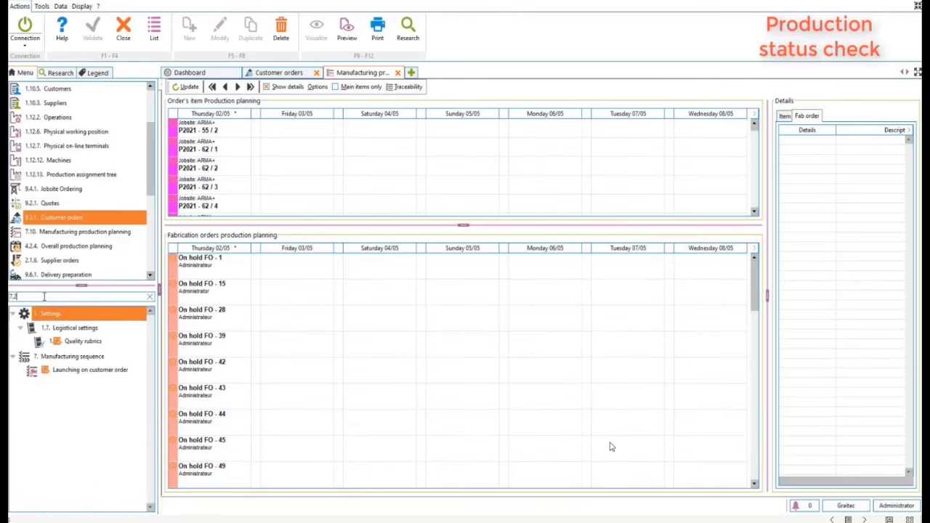
double_click(90, 369)
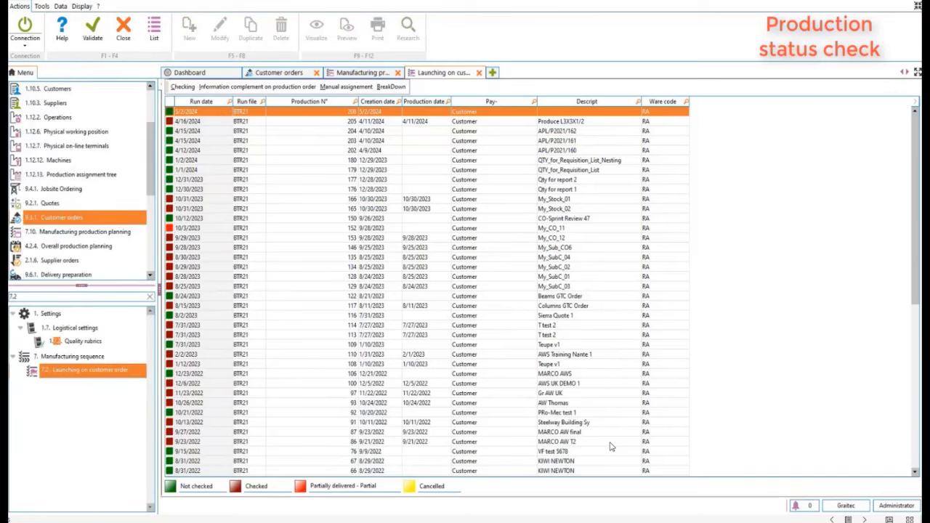
key("alt+c")
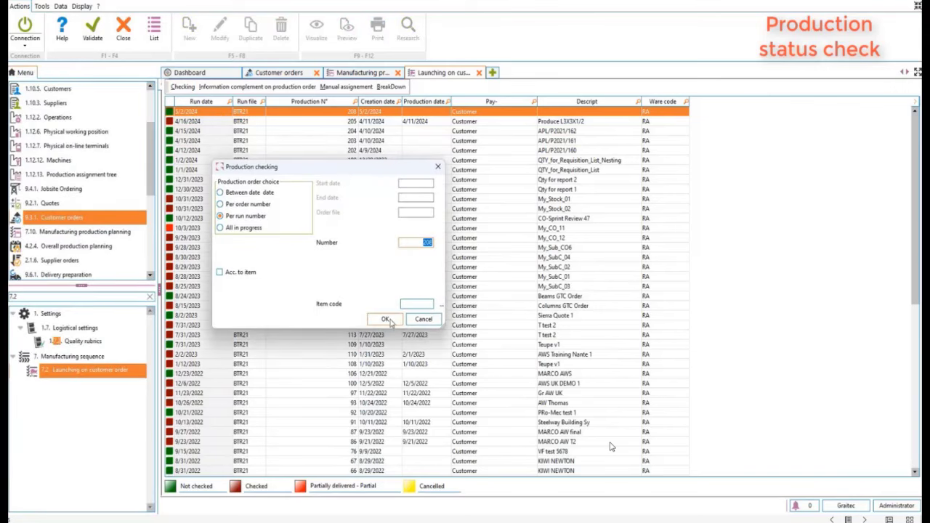
left_click(386, 320)
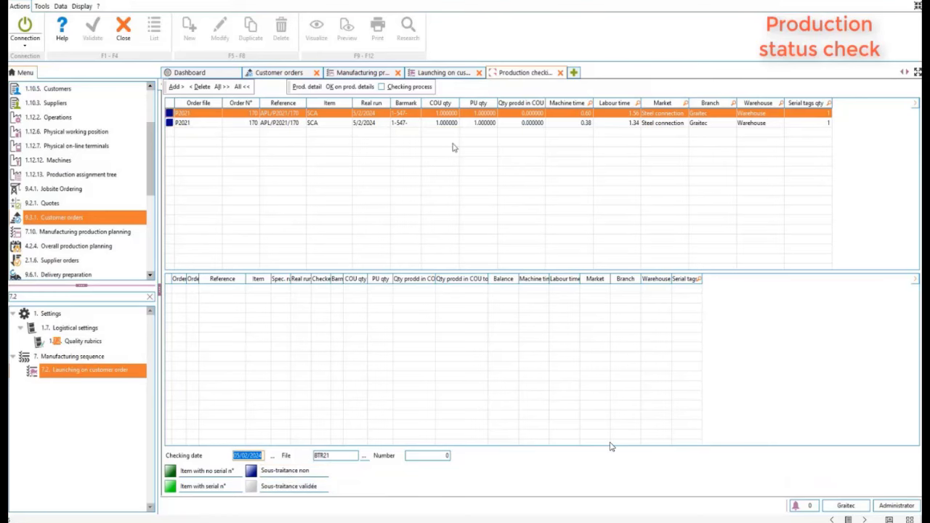
Close production checking and display the assemblies of the newly validated fabrication order in the manufacturing production planning.
left_click(186, 124)
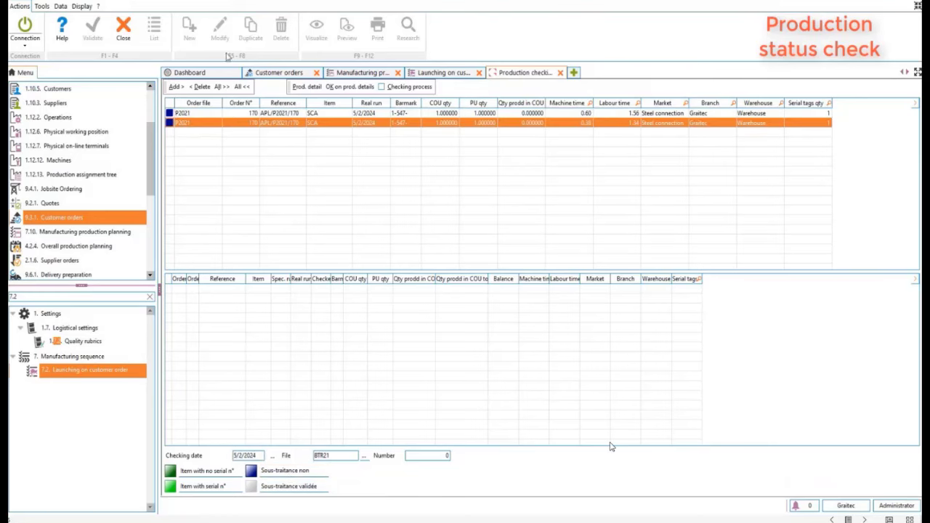
left_click(560, 73)
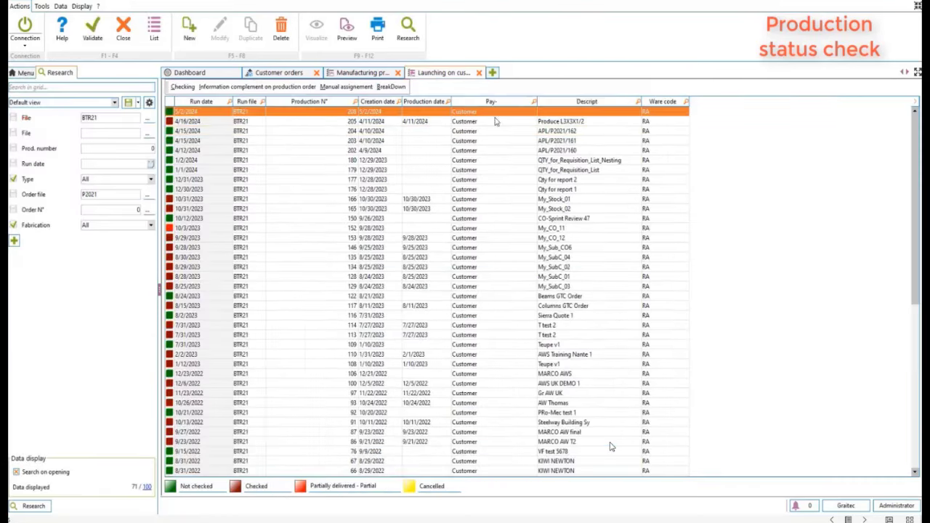
left_click(363, 72)
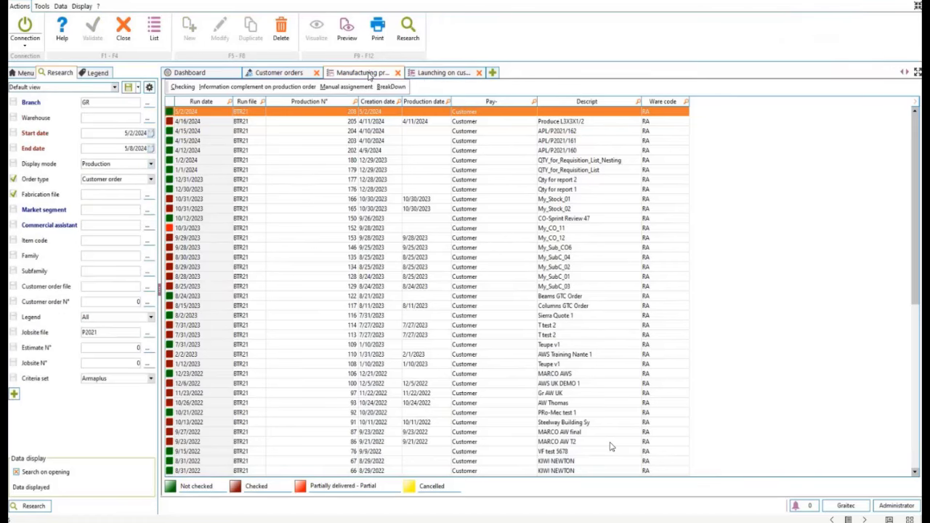
scroll(272, 401, "down", 10)
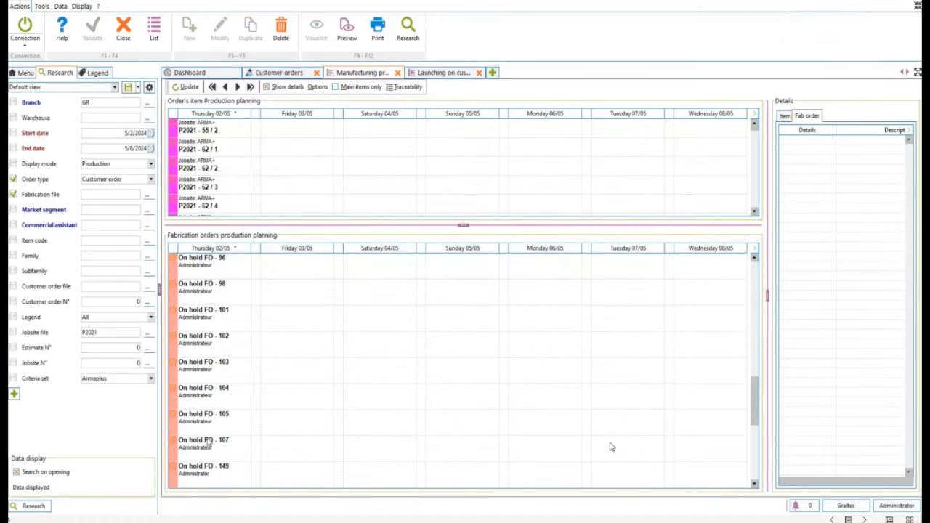
left_click(221, 480)
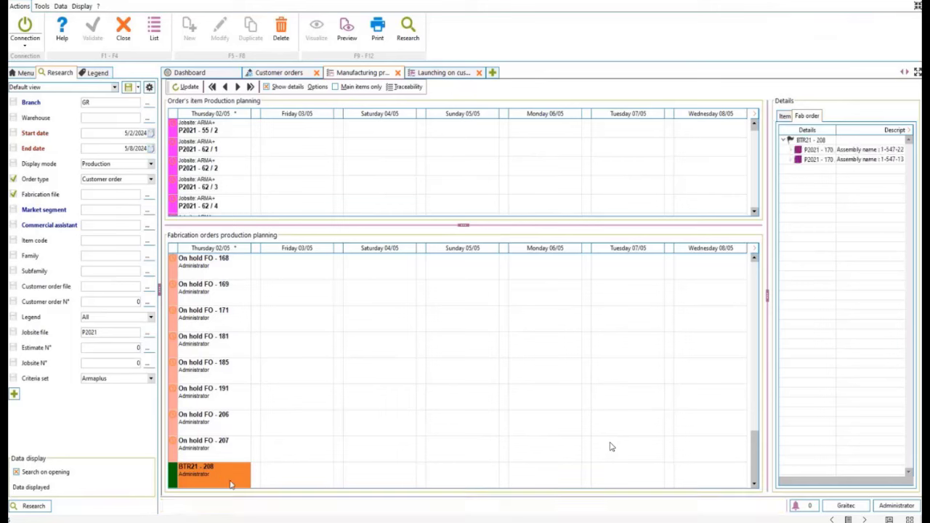
Start a new supplier order with Graitec as the commercial supplier.
left_click(22, 73)
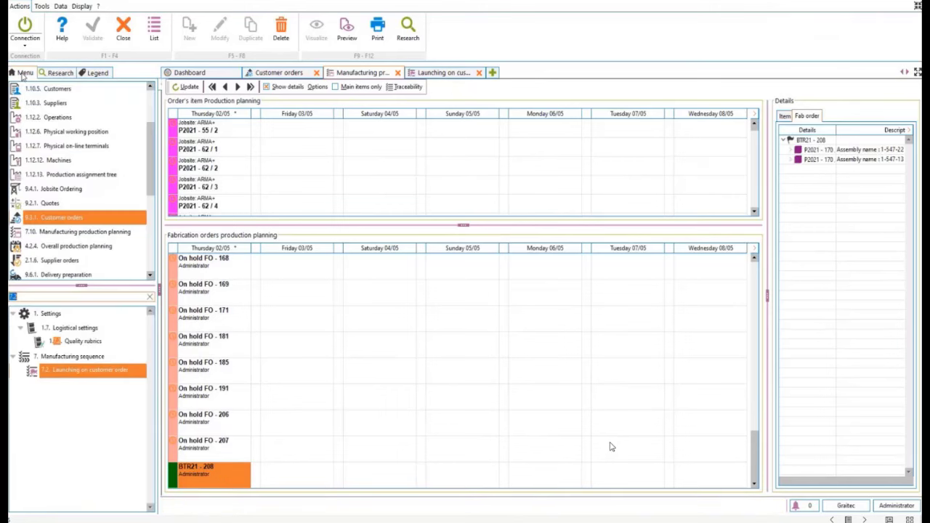
left_click(60, 261)
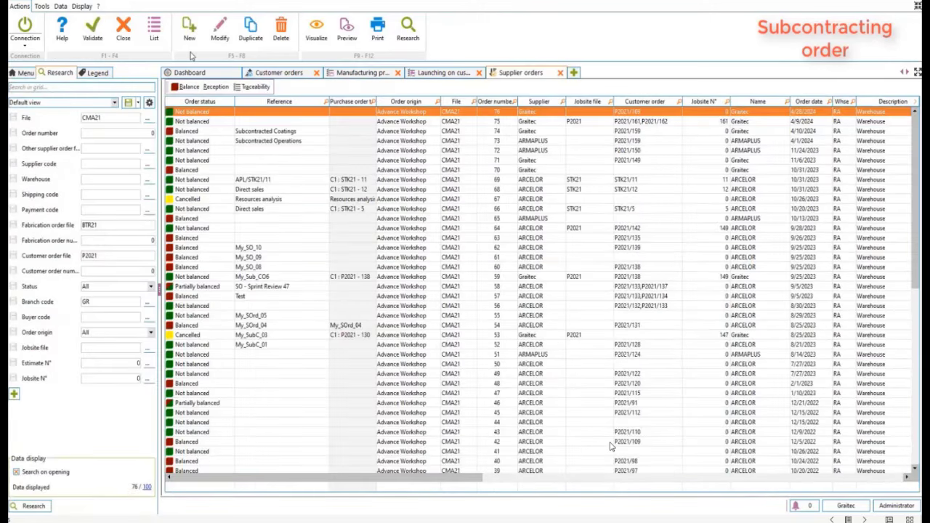
left_click(190, 29)
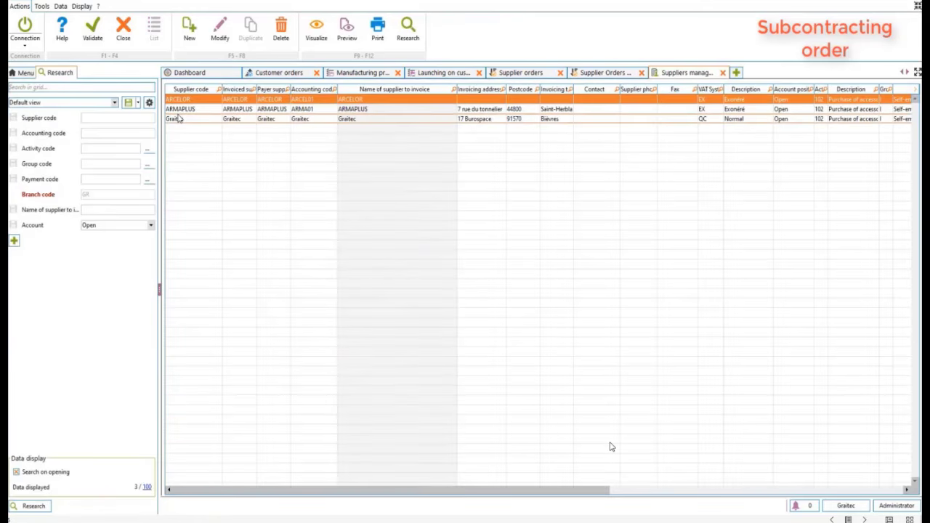
double_click(177, 118)
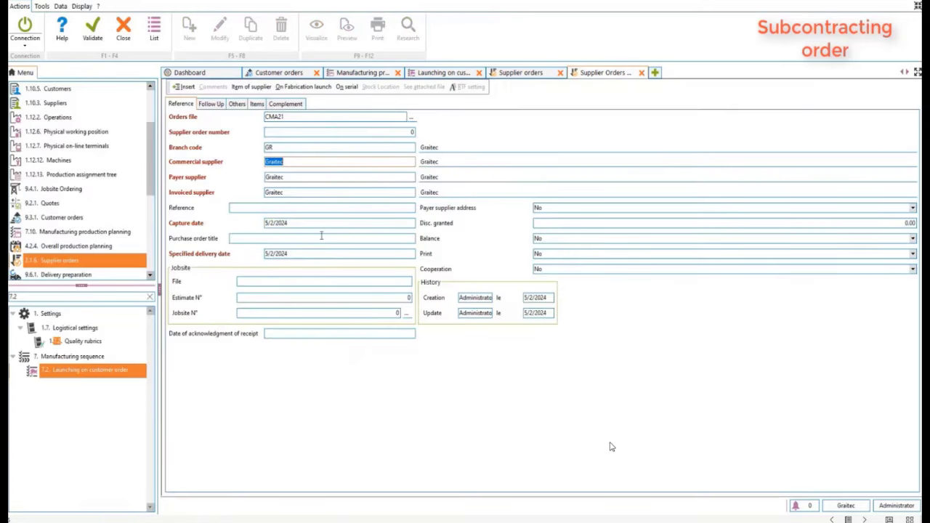
Set the supplier order's gross warehouse code to RA and create the purchase order from its items page.
left_click(210, 104)
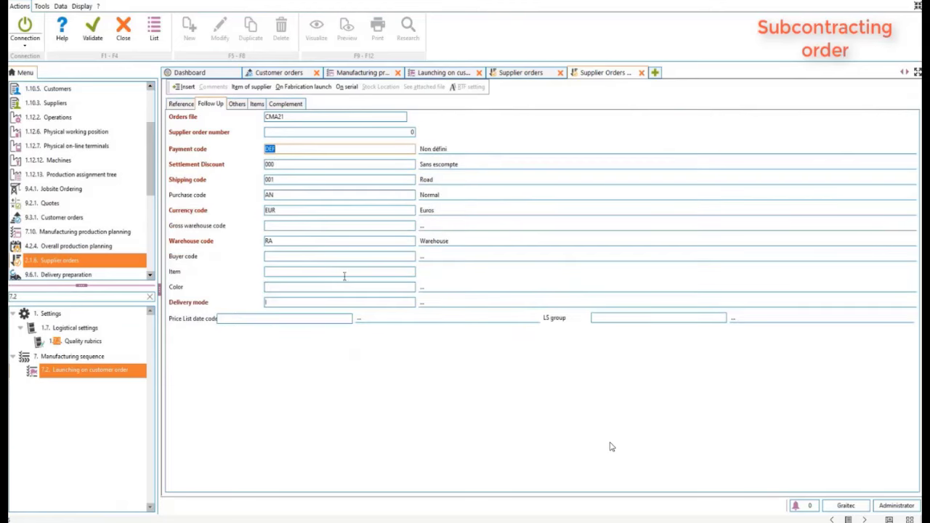
left_click(421, 230)
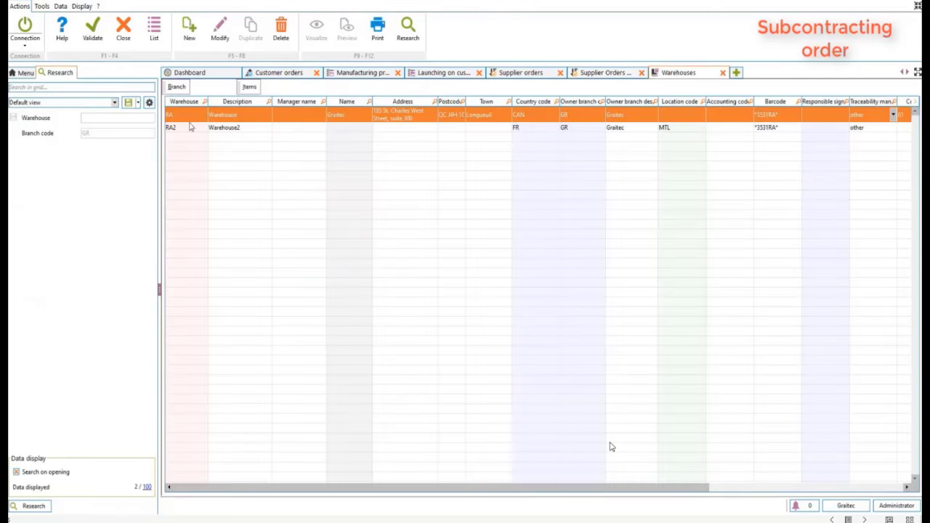
double_click(182, 116)
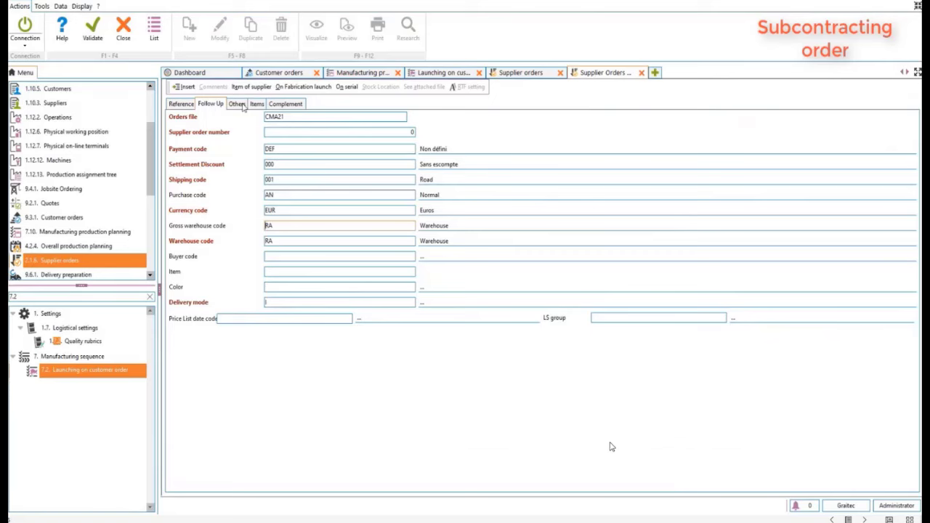
left_click(244, 106)
left_click(255, 106)
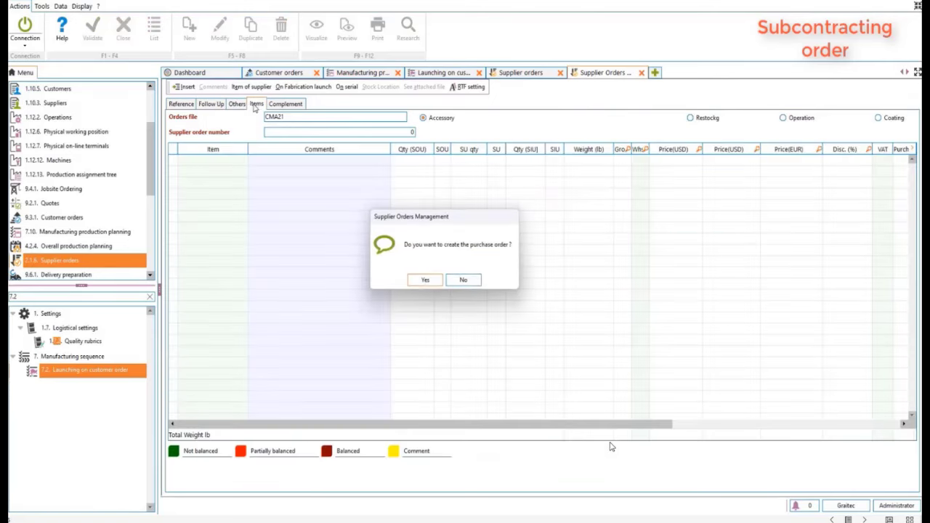
left_click(425, 282)
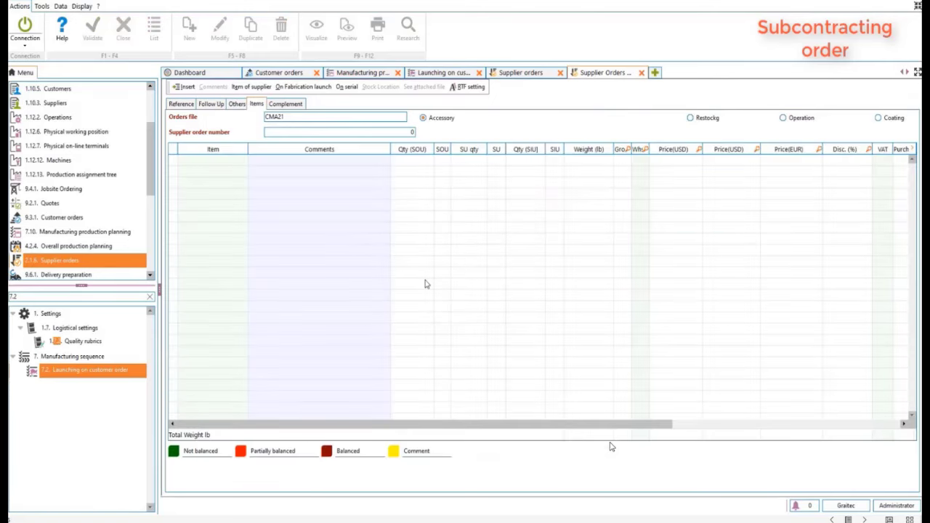
Set the supplier order's item type to Operation and select the fabrication order with run date 02/05/2024 as the fabrication launch source.
left_click(784, 121)
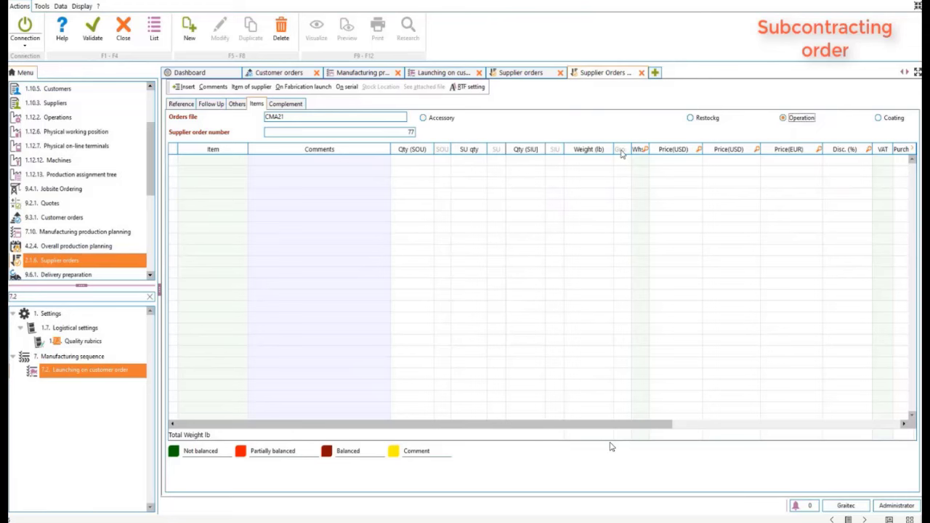
left_click(305, 88)
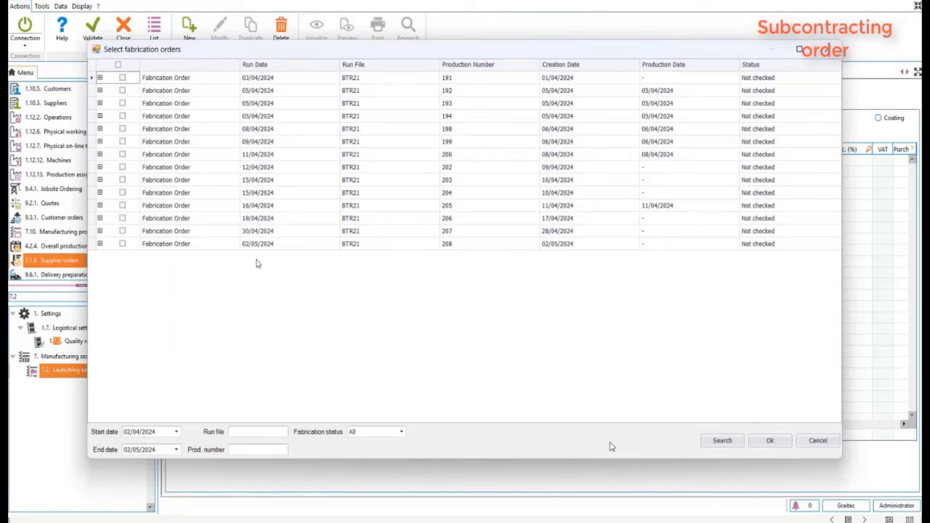
left_click(100, 244)
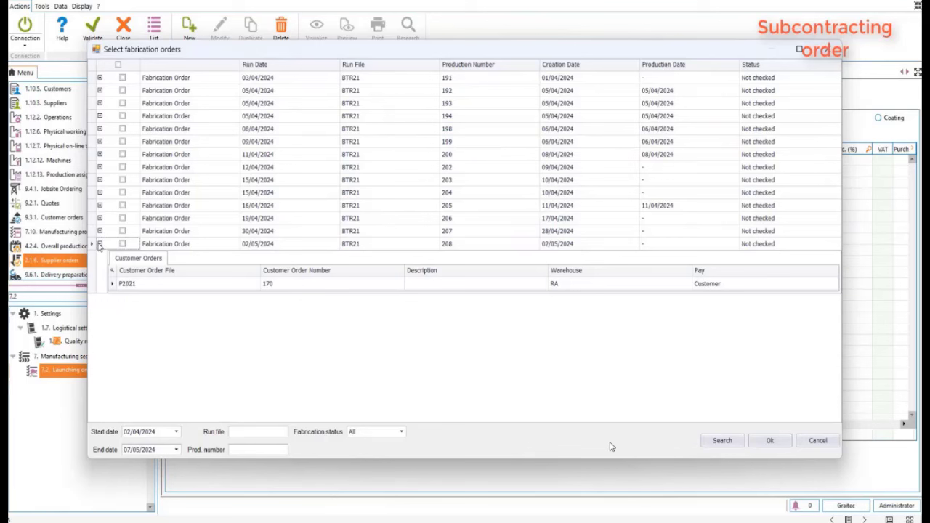
left_click(204, 283)
left_click(122, 244)
left_click(769, 440)
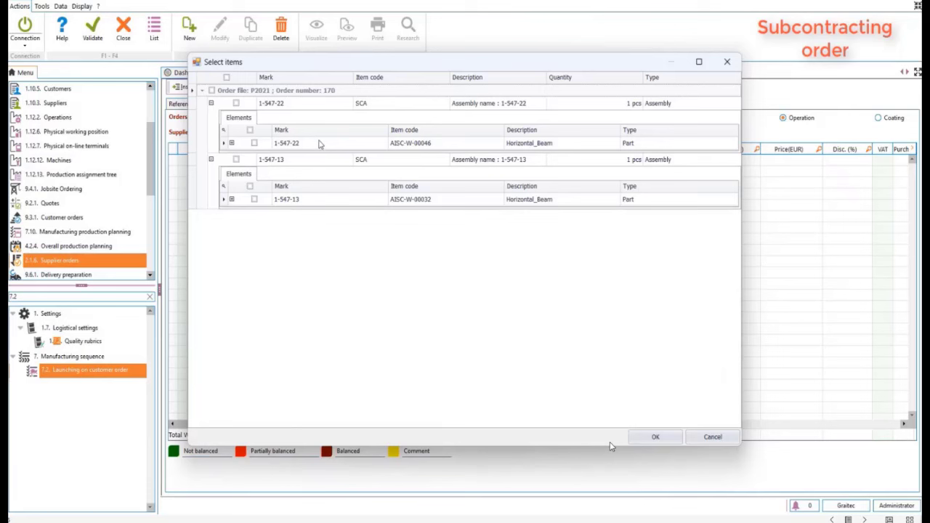
Add assemblies 1-547-22 and 1-547-13 with their beam parts to the supplier order, widen the Comments column, and validate the order.
left_click(237, 103)
left_click(250, 186)
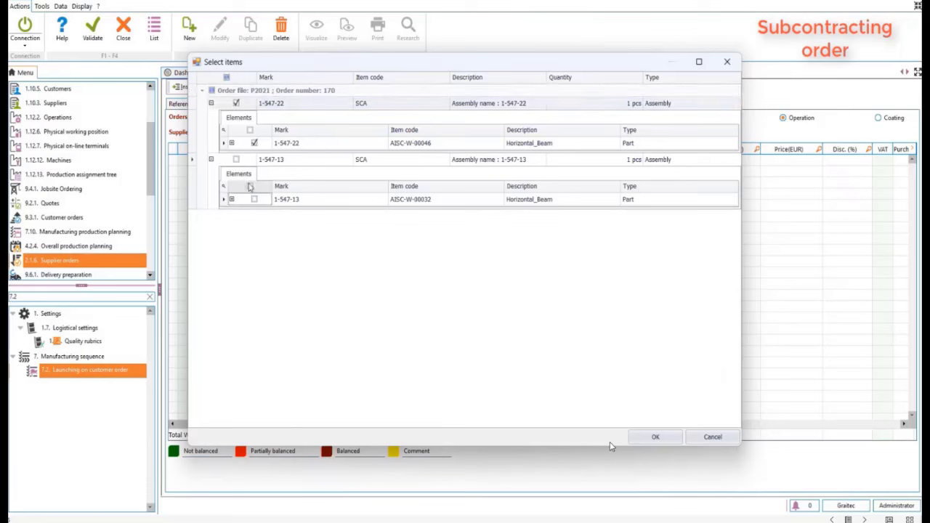
left_click(236, 159)
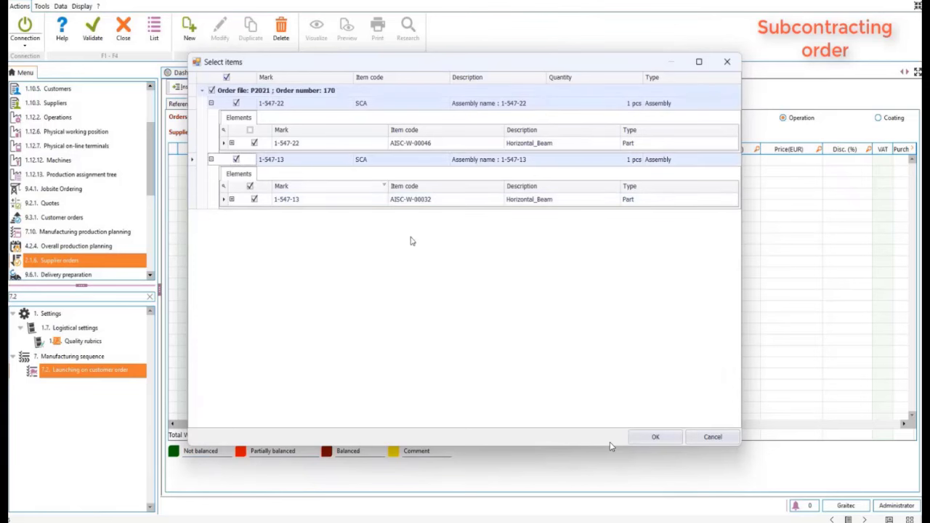
left_click(658, 438)
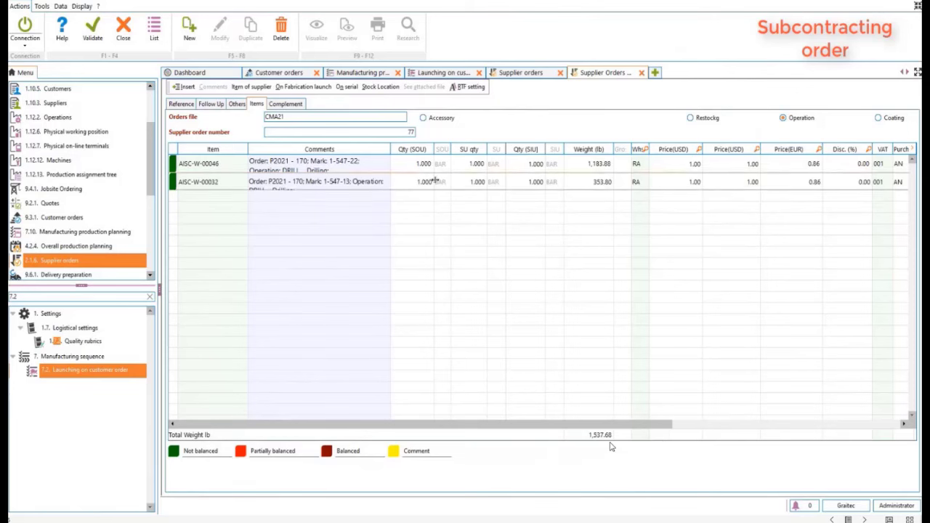
left_click_drag(391, 150, 476, 149)
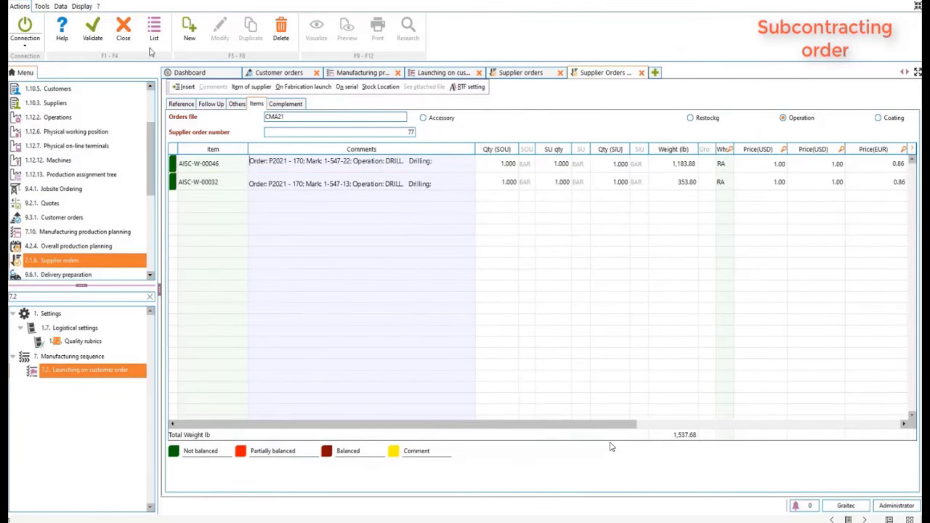
left_click(95, 41)
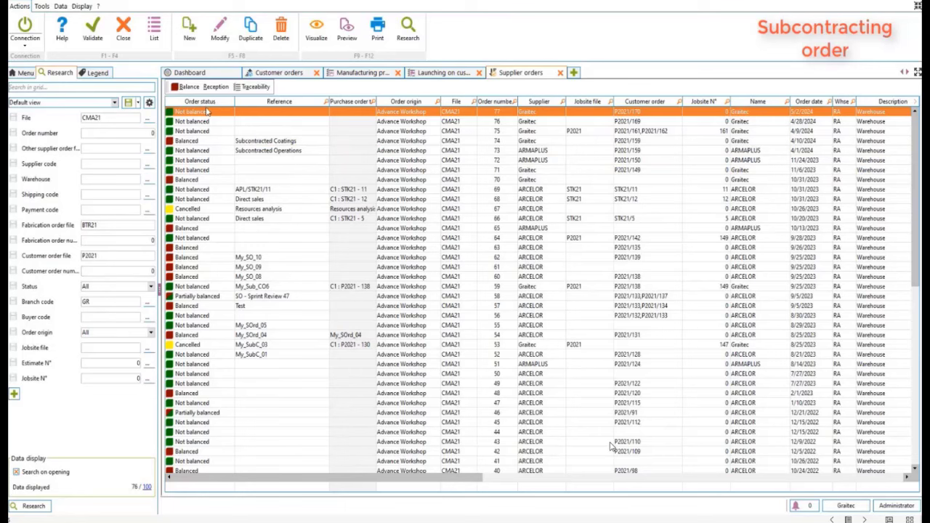
Receive an SOU quantity of 1 for each drilling line of the new supplier order, with supplier DN reference "Received holes in beams".
left_click(215, 87)
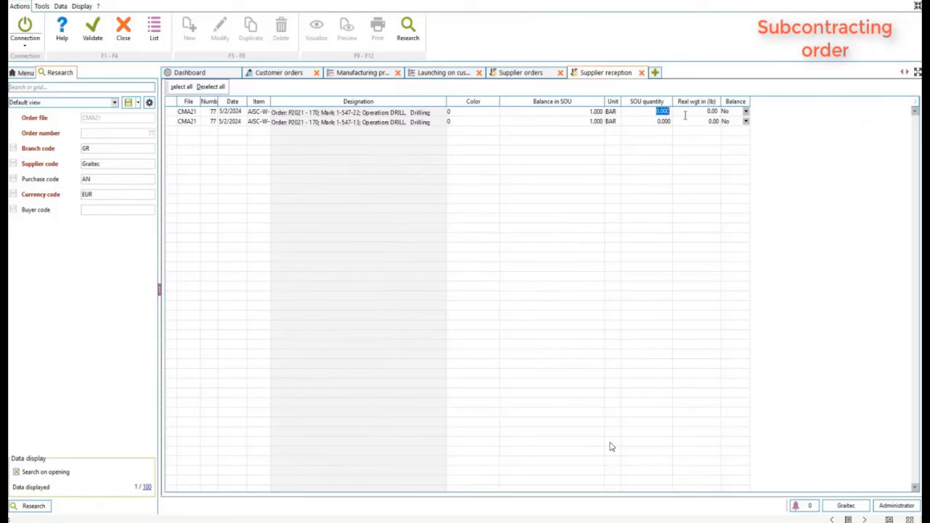
type("1")
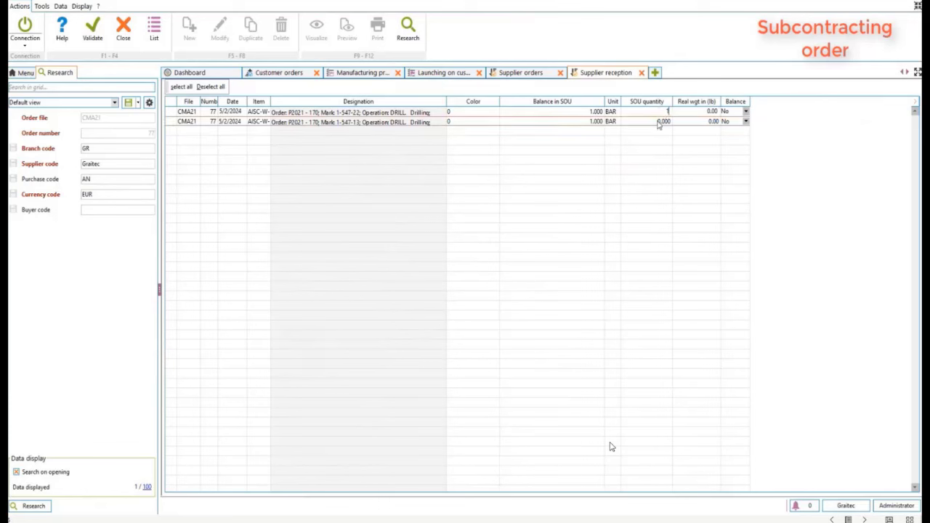
key("Return")
left_click(658, 121)
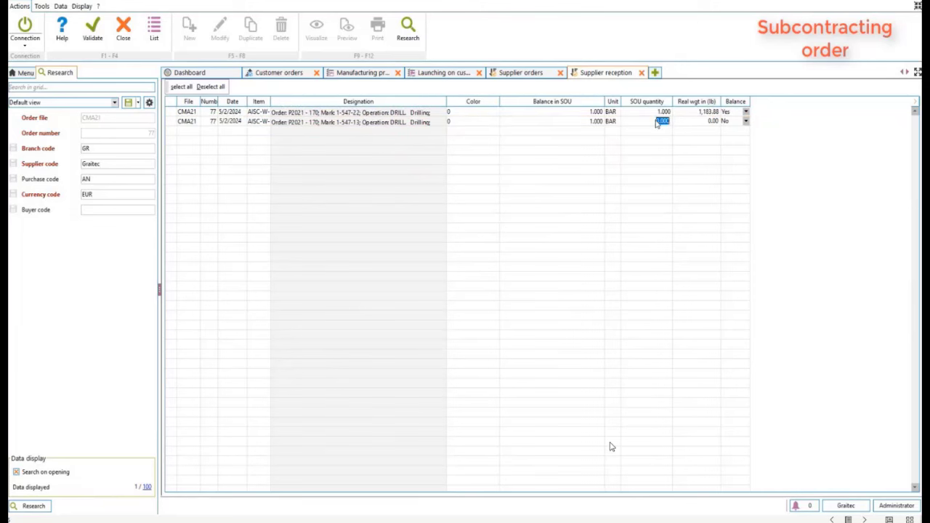
type("1")
key("Return")
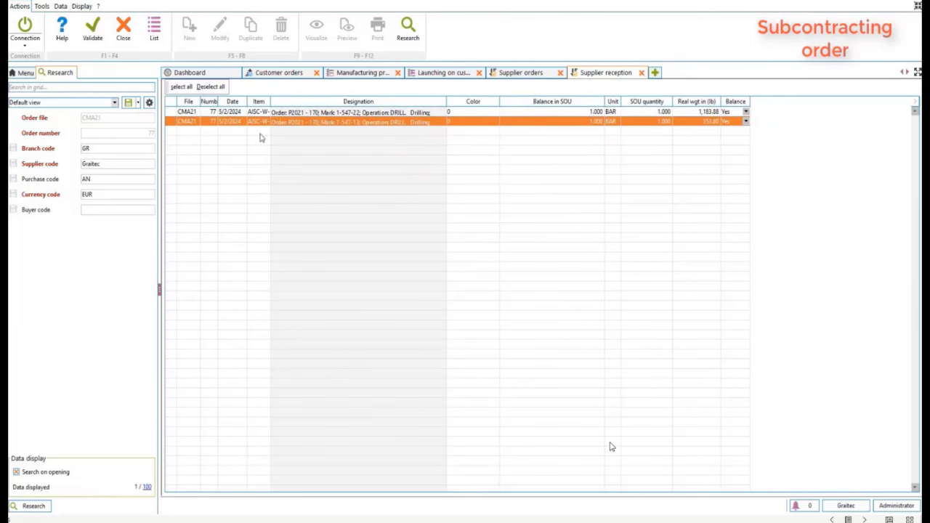
left_click(93, 29)
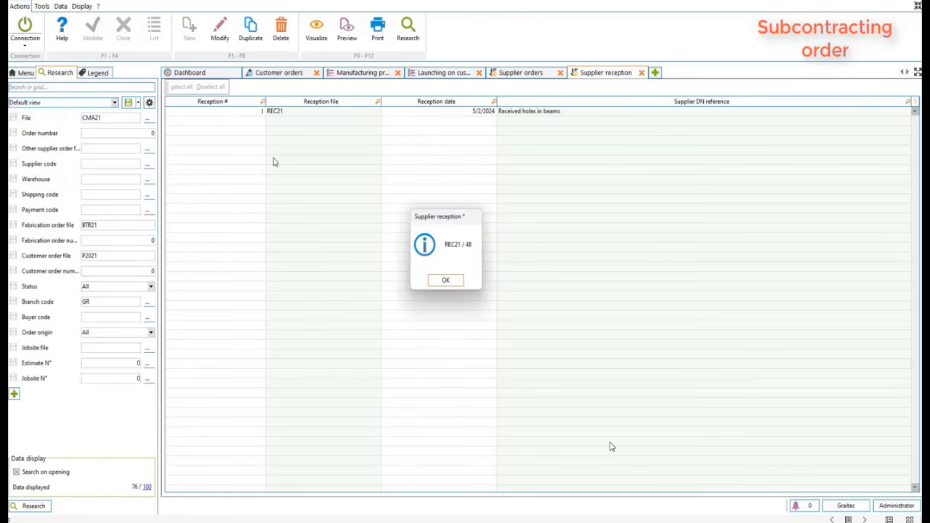
key("Return")
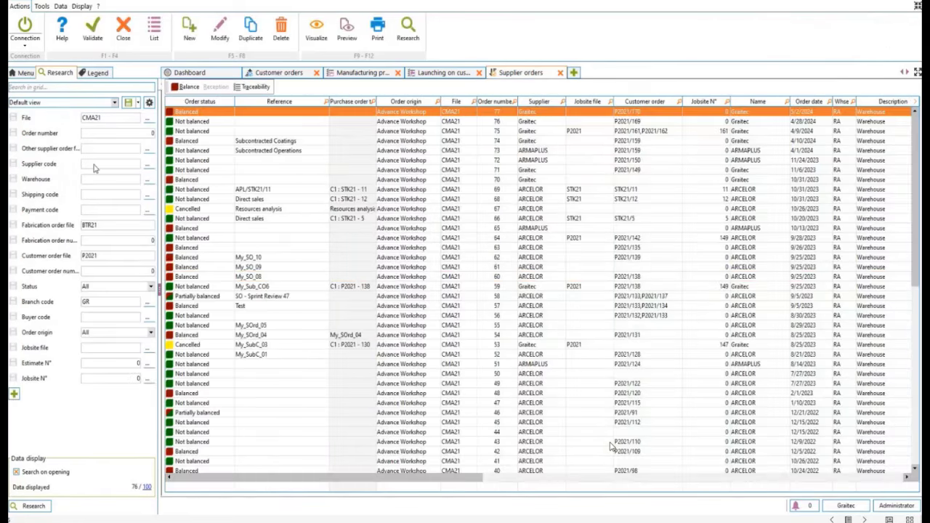
Refresh the production planning, open manual checking for the newly validated fabrication order, and widen the Barmark column to examine the assemblies' subcontracting status.
left_click(370, 73)
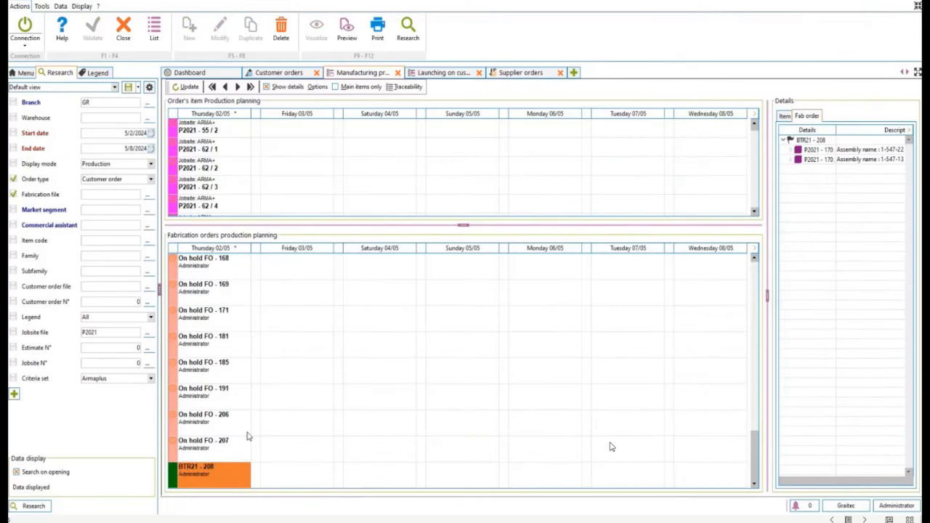
left_click(196, 87)
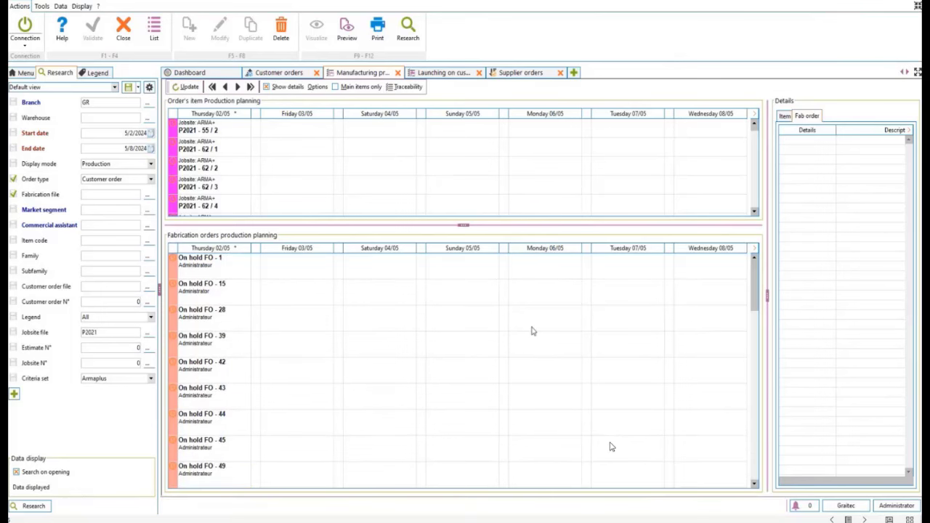
left_click_drag(755, 273, 747, 472)
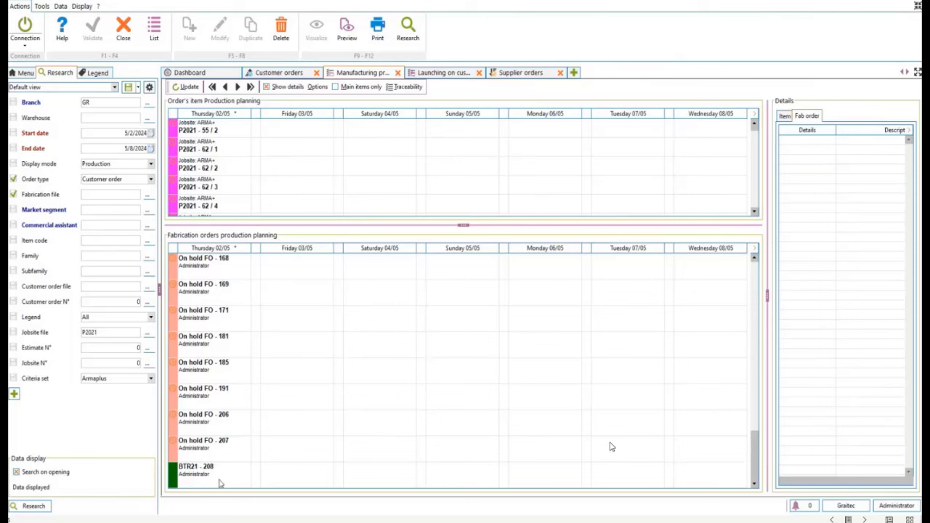
right_click(232, 474)
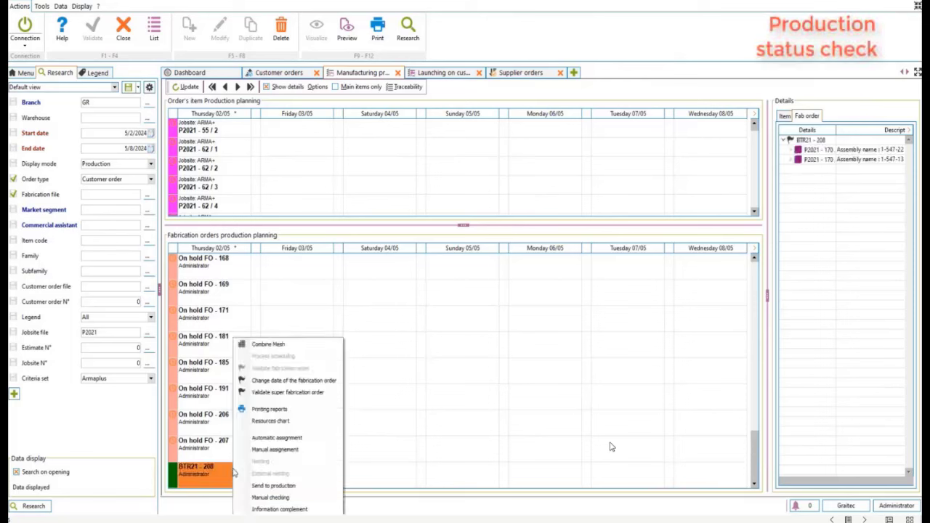
left_click(280, 498)
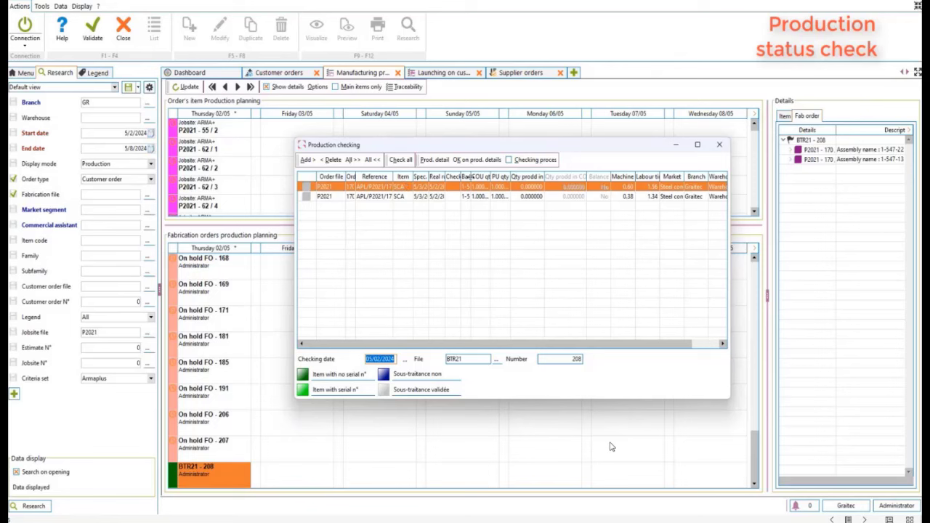
left_click_drag(471, 176, 503, 176)
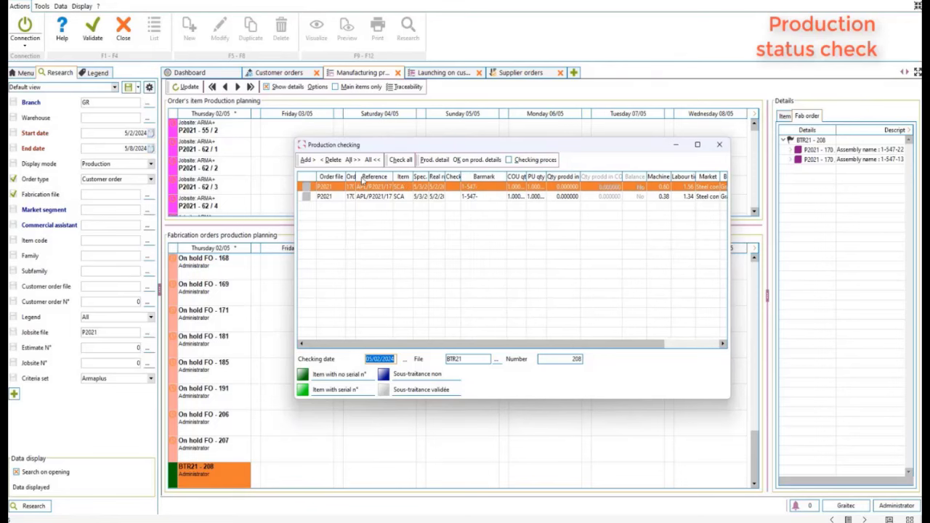
Widen the order number column, examine both assemblies' subcontracting status in the production check, and close the check.
left_click_drag(356, 177, 371, 178)
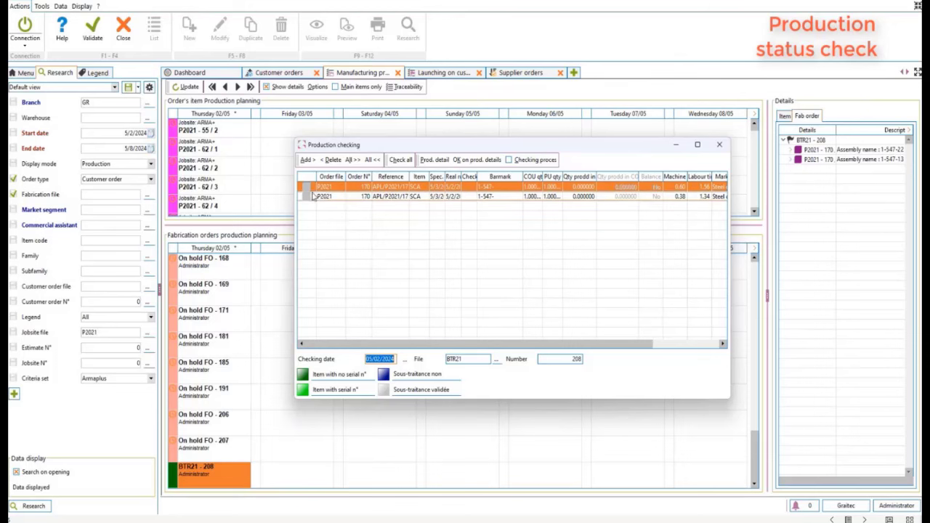
left_click(327, 197, "shift")
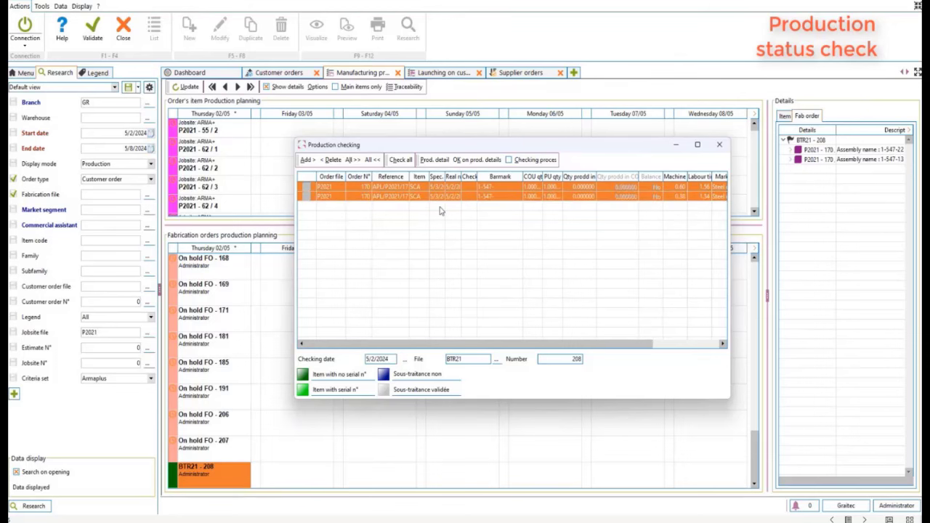
left_click(719, 144)
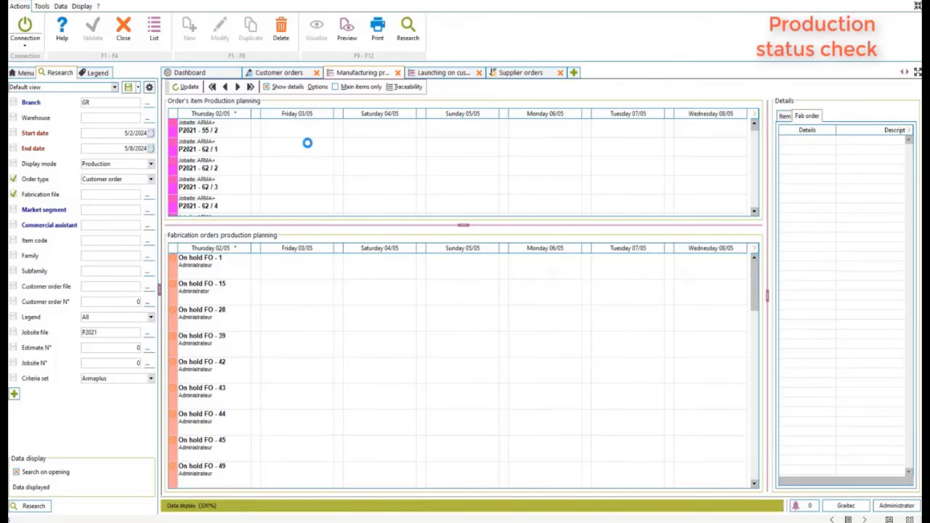
Open Launching on customer order and start a production check per run number for the fabrication order with run date 5/2/2024.
left_click(24, 73)
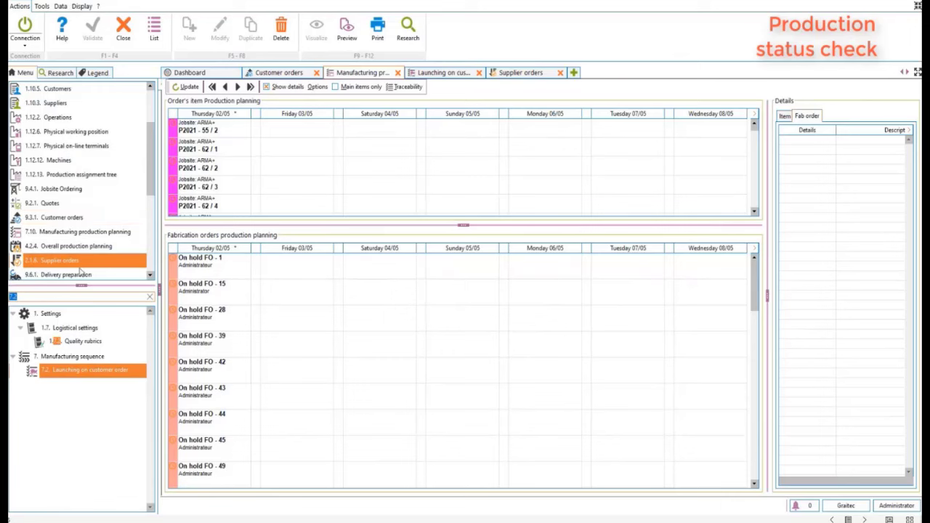
double_click(82, 372)
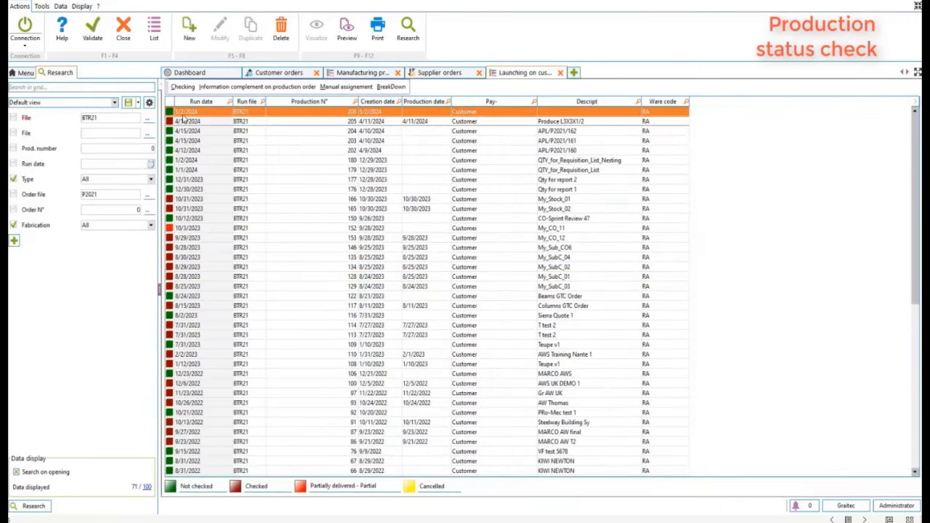
left_click(183, 86)
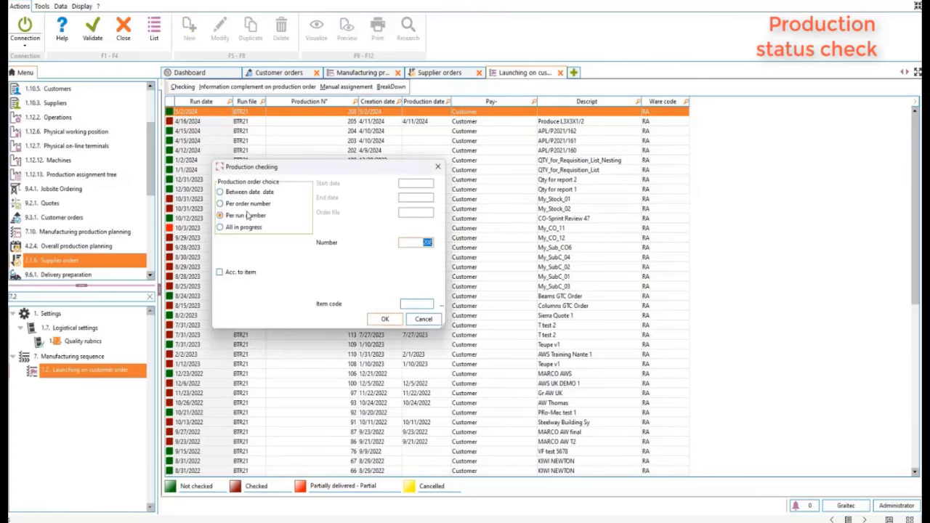
left_click(385, 319)
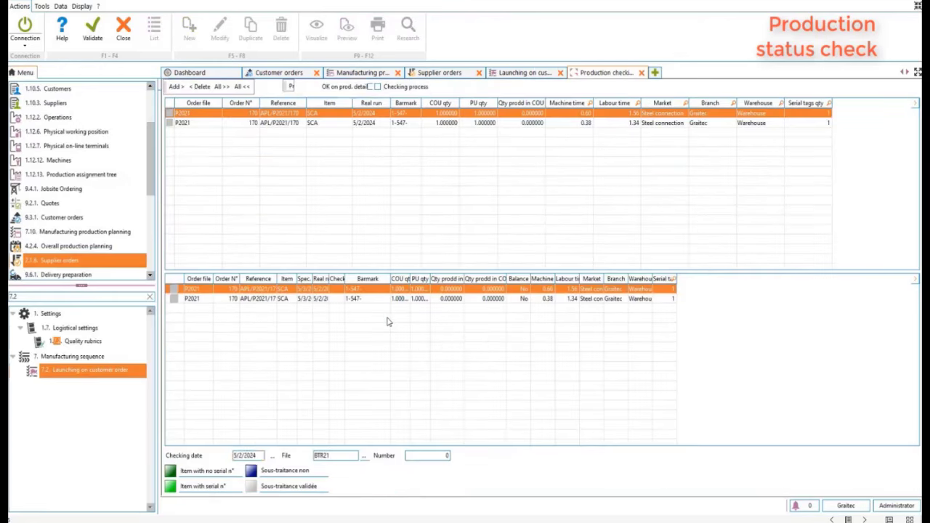
Examine the subcontracting status of the two assemblies in both production checking lists, and close the check.
left_click(187, 118)
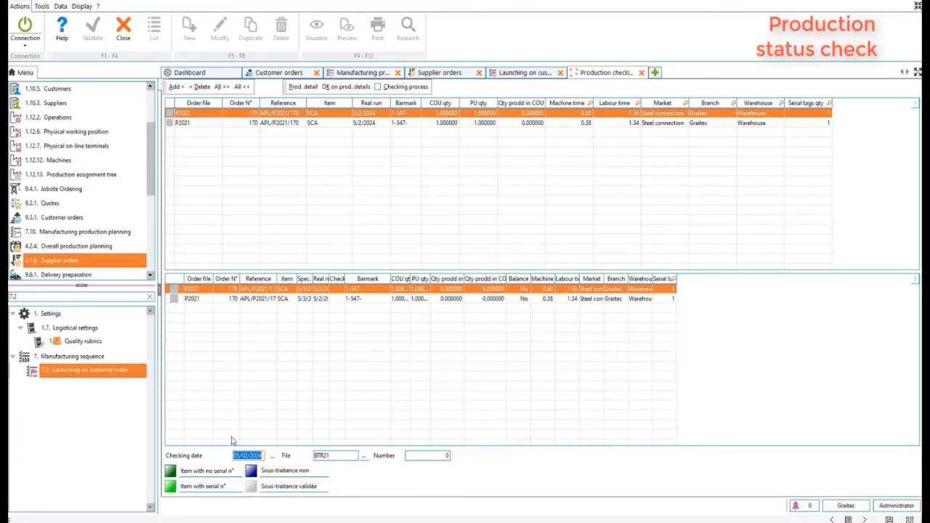
left_click(195, 299)
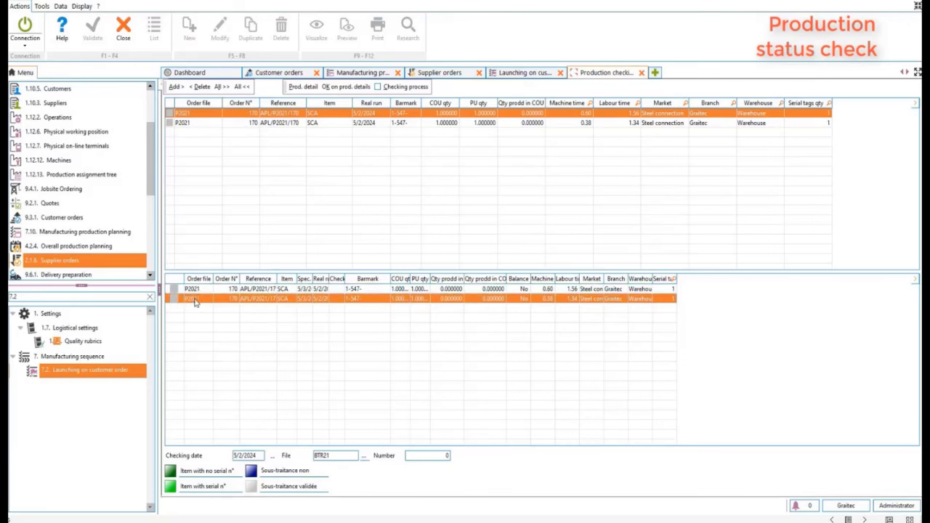
left_click(197, 289)
left_click(198, 299, "shift")
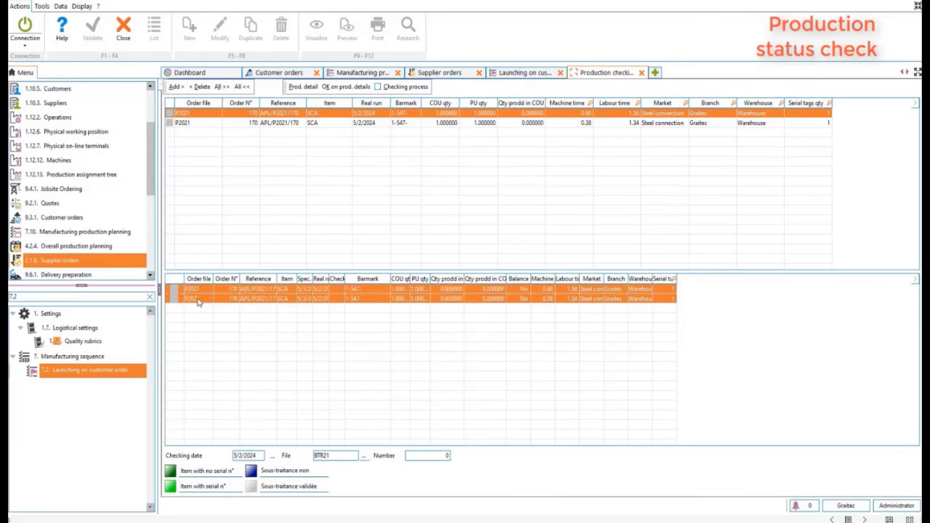
left_click(222, 87)
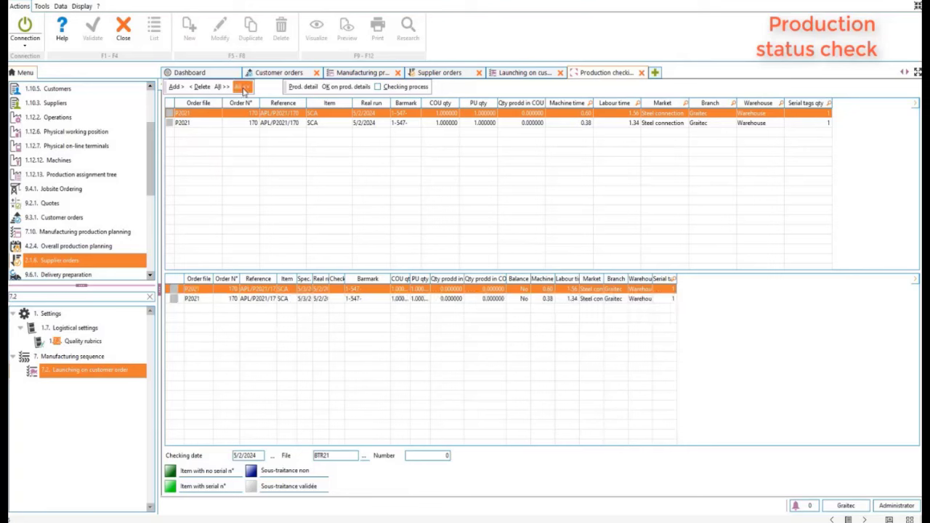
left_click(242, 87)
left_click(220, 87)
left_click(642, 73)
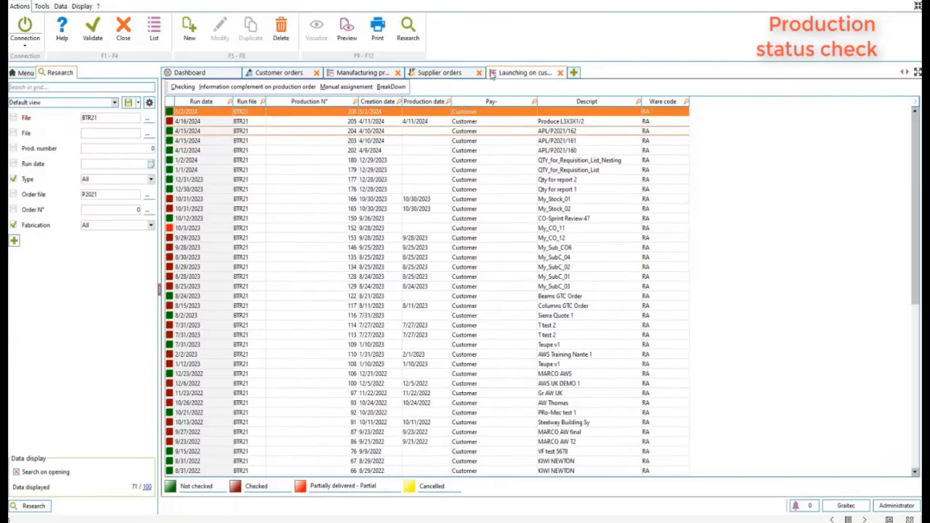
Open manual checking for the validated fabrication order in the manufacturing planning and confirm the production details of both assemblies.
left_click(361, 73)
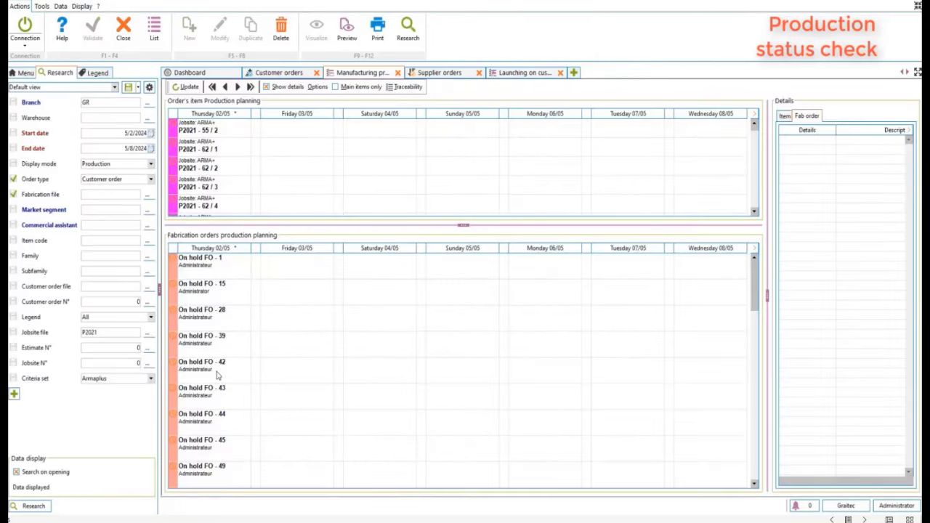
left_click_drag(755, 298, 759, 466)
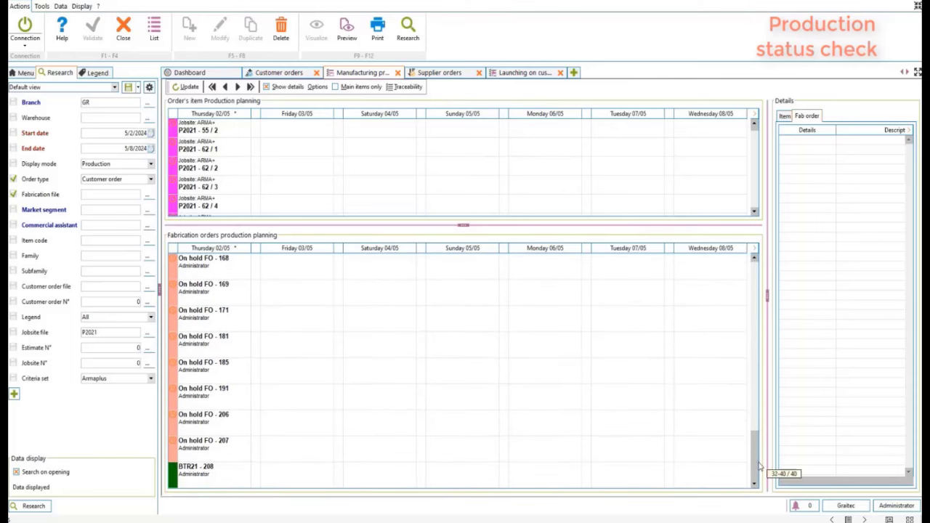
left_click(221, 472)
right_click(224, 471)
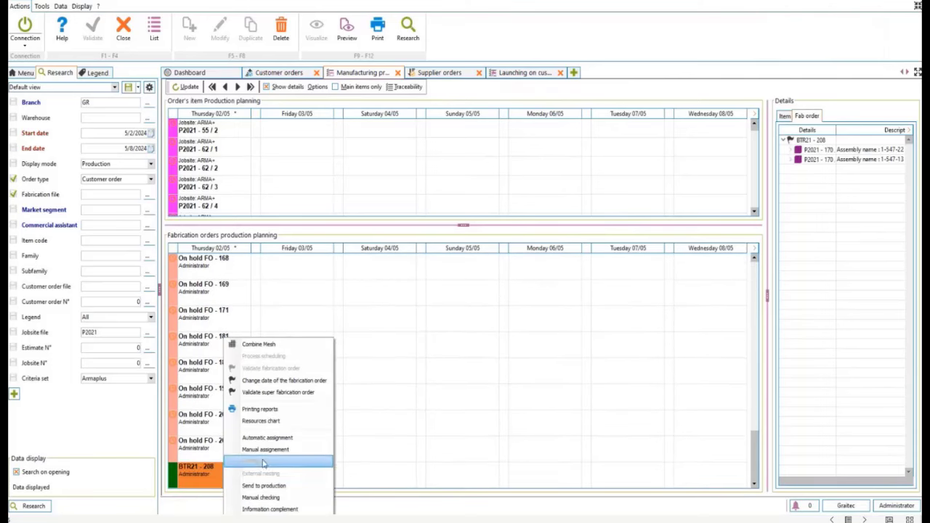
left_click(264, 499)
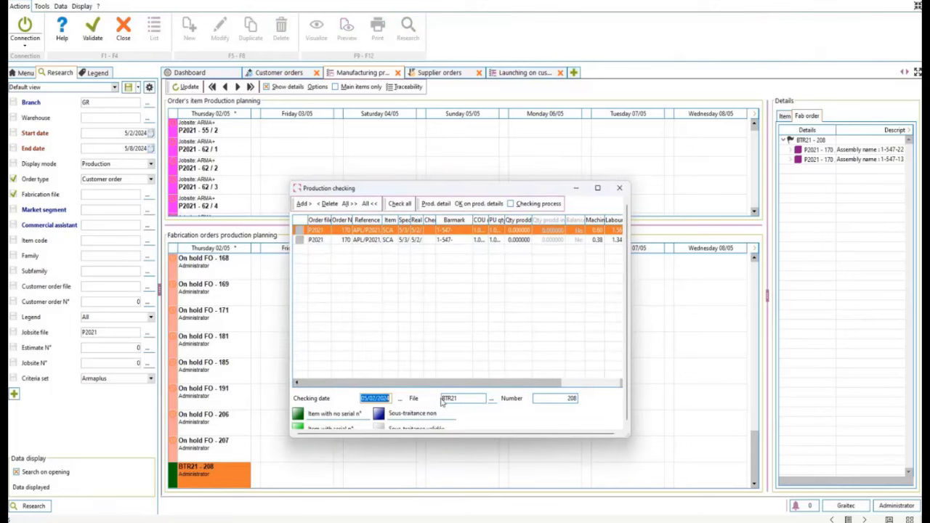
left_click(322, 240, "shift")
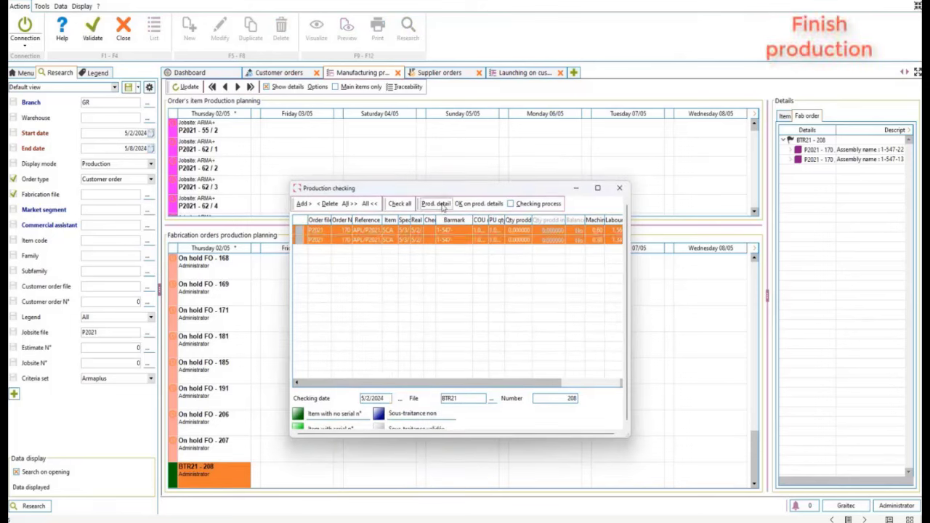
left_click(468, 205)
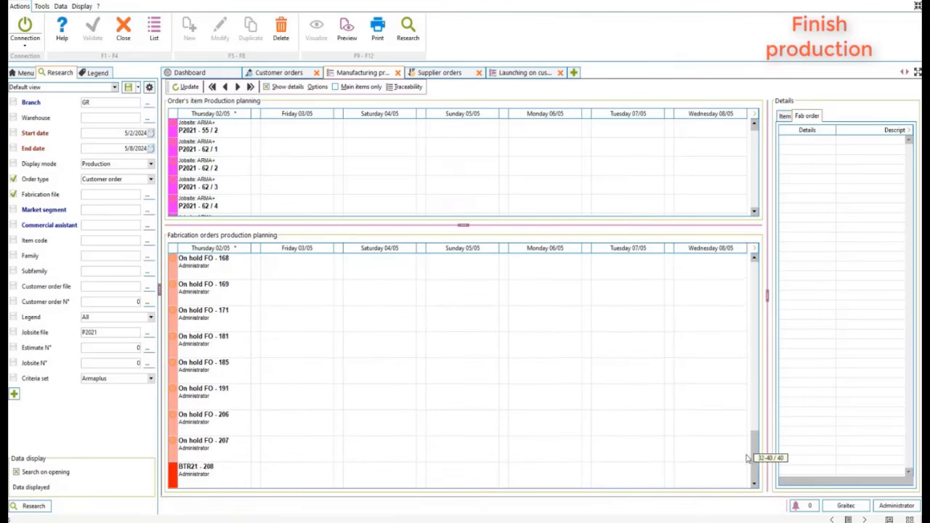
Select the checked fabrication order and compare its status colour with the planning legend.
left_click(240, 479)
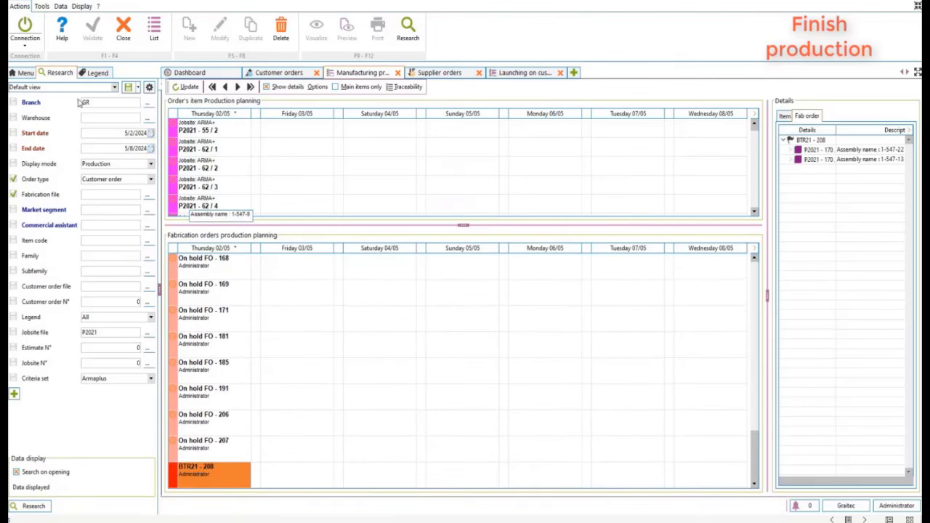
left_click(95, 74)
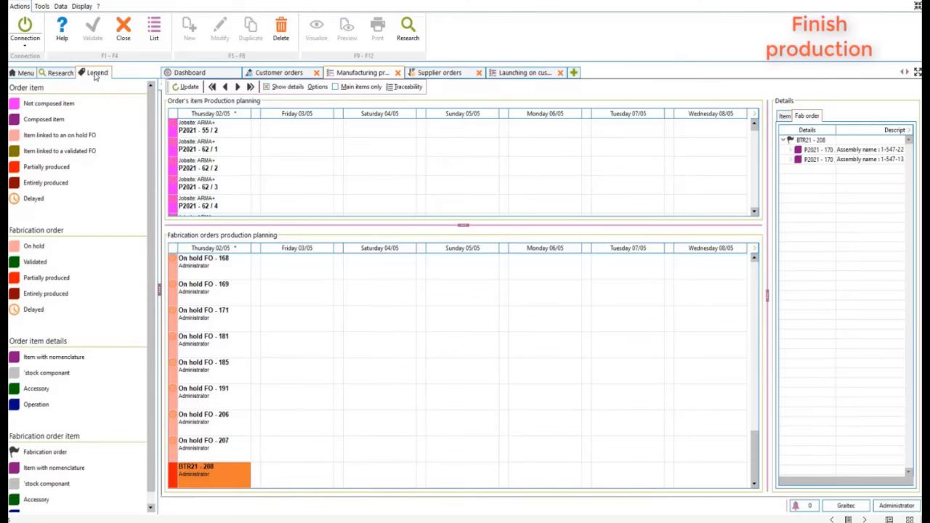
mouse_move(214, 306)
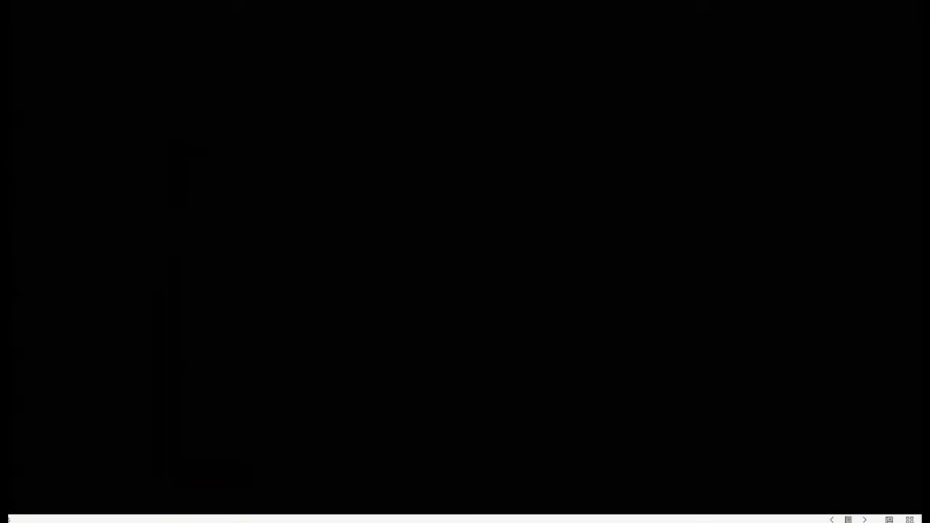
left_click(550, 431)
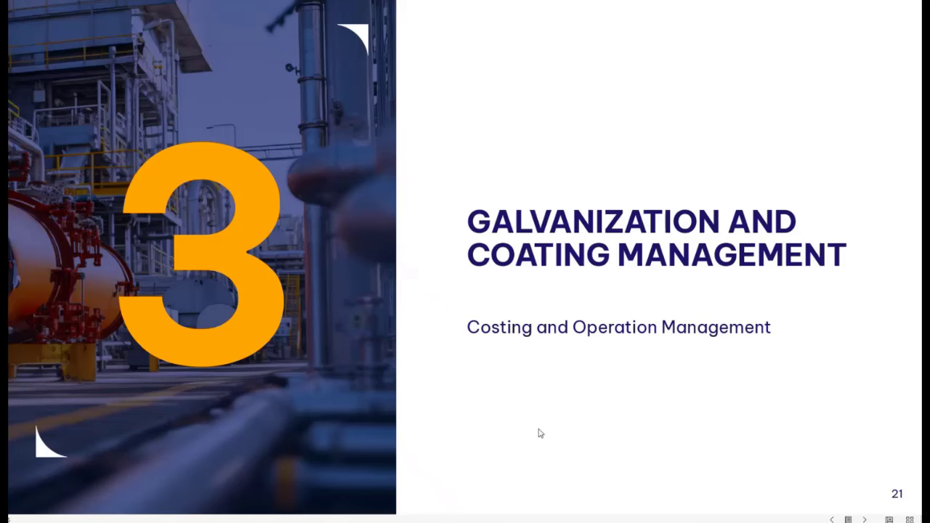
left_click(539, 433)
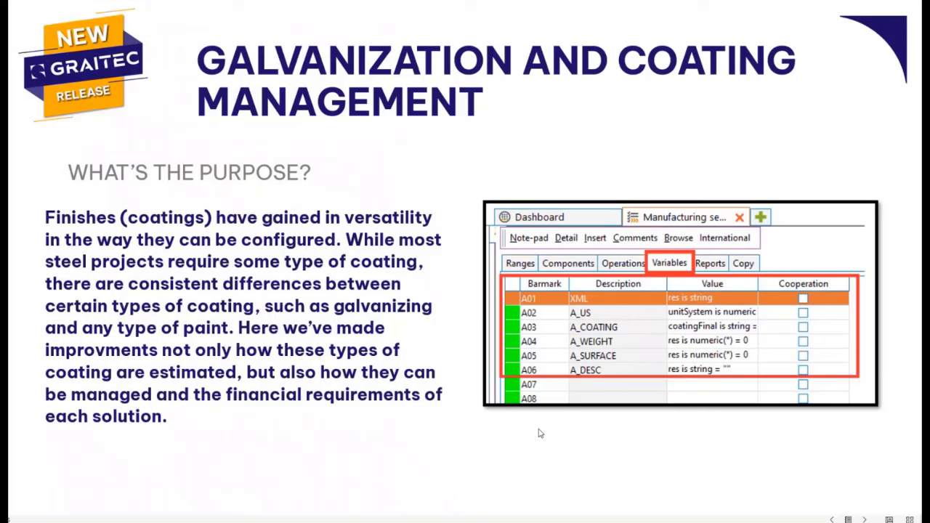
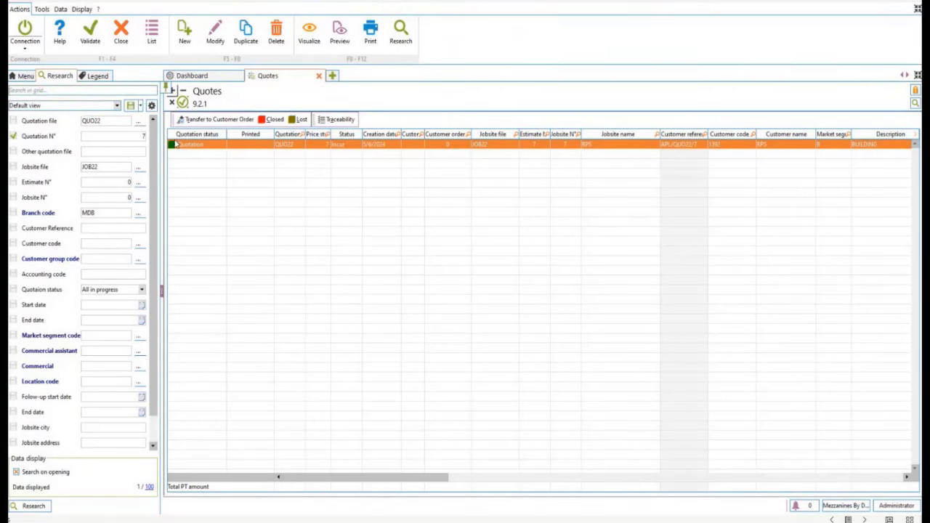
Open the listed quotation's items and load the 3D steel model Advance Steel to Fabrication DEMO 8.GTCX for import.
double_click(181, 145)
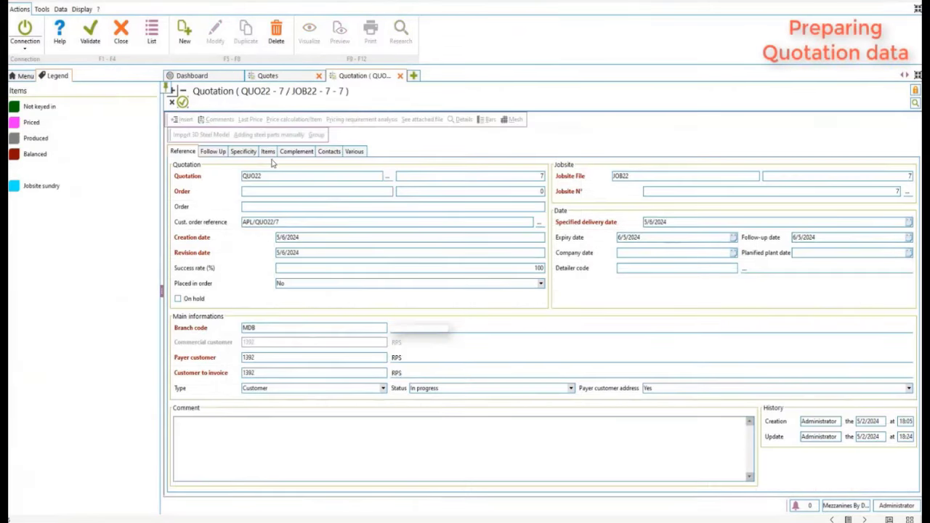
left_click(268, 151)
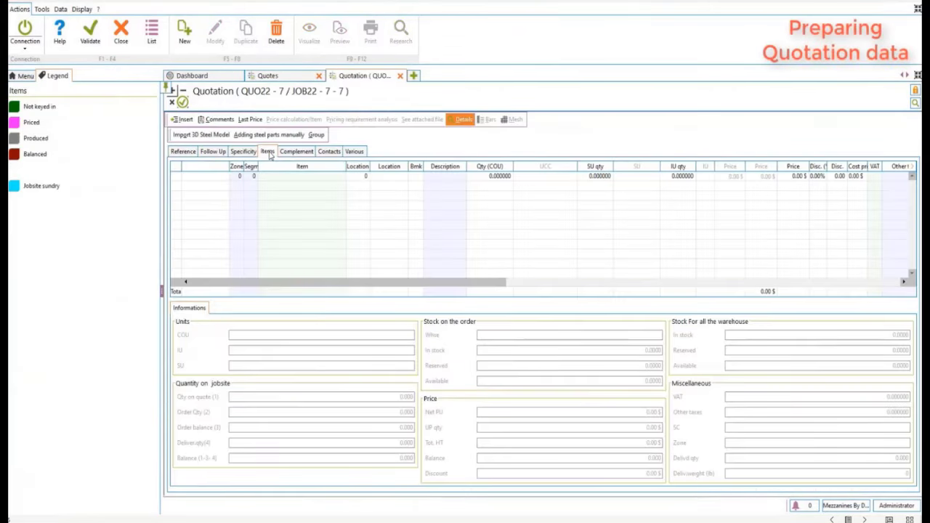
left_click(197, 135)
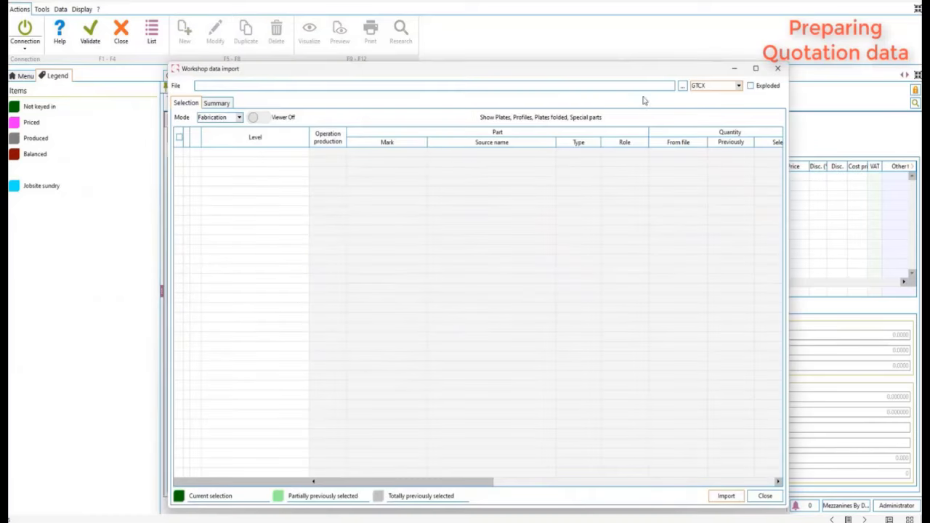
left_click(682, 85)
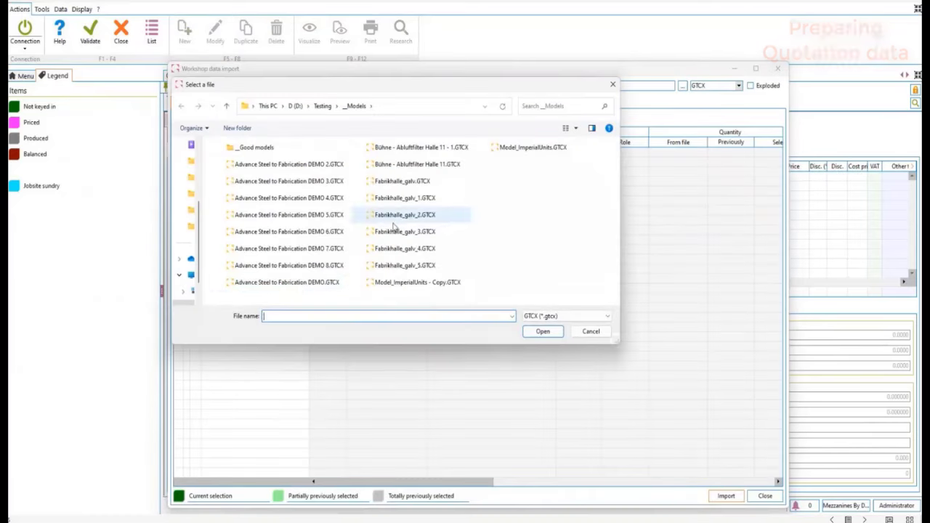
left_click(314, 266)
left_click(542, 333)
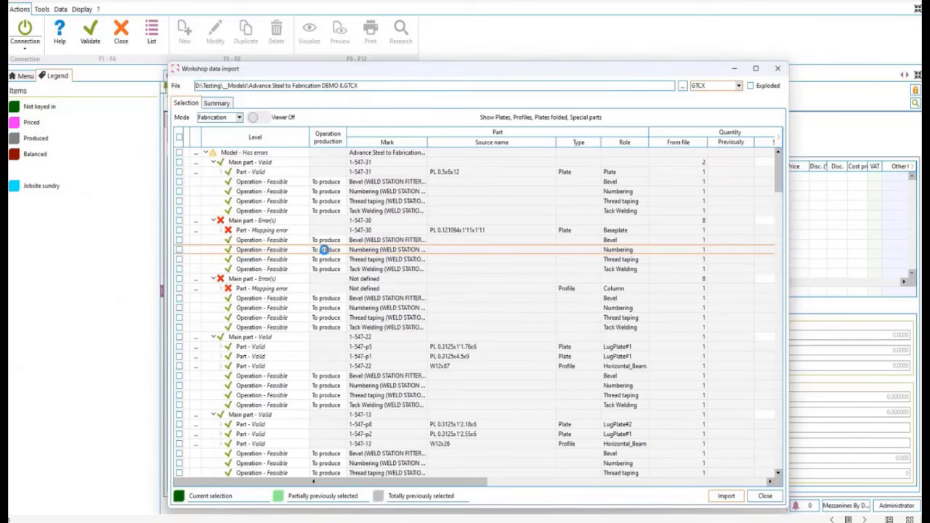
Include main parts 1-547-22, 1-547-13, 1-547-18 and 1-547-5 in the import selection.
left_click(179, 338)
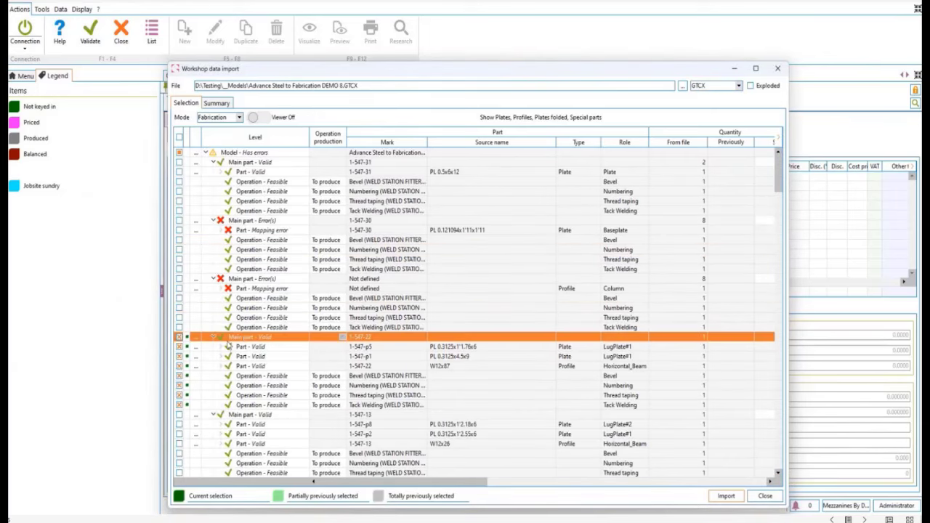
scroll(230, 343, "down", 2)
left_click(179, 356)
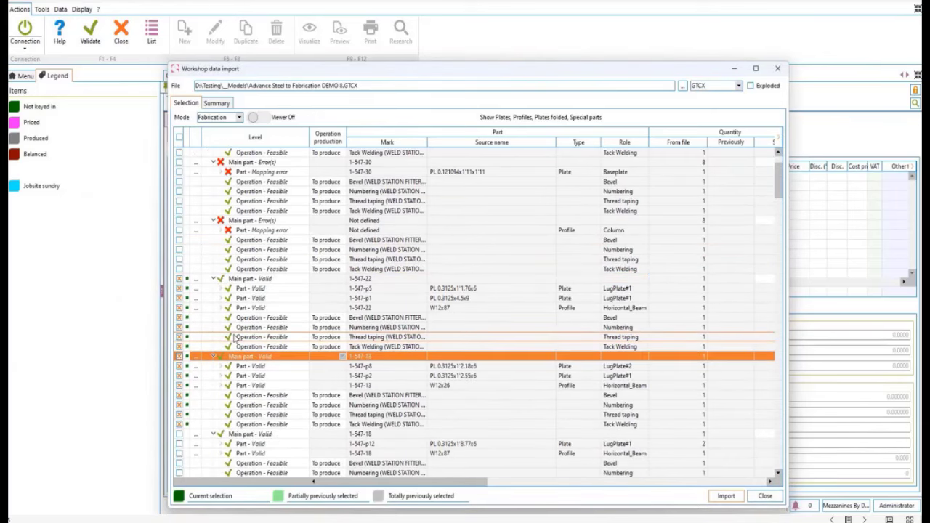
scroll(234, 338, "down", 4)
left_click(179, 318)
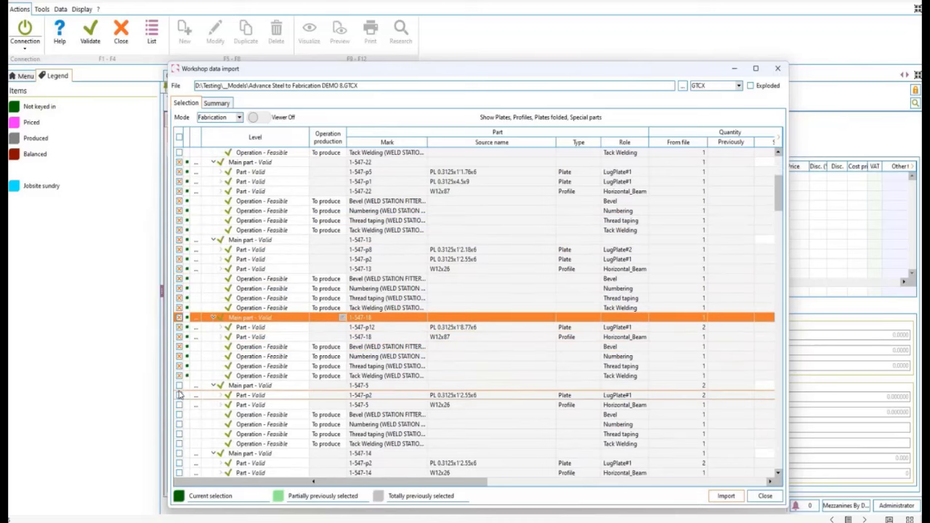
left_click(178, 385)
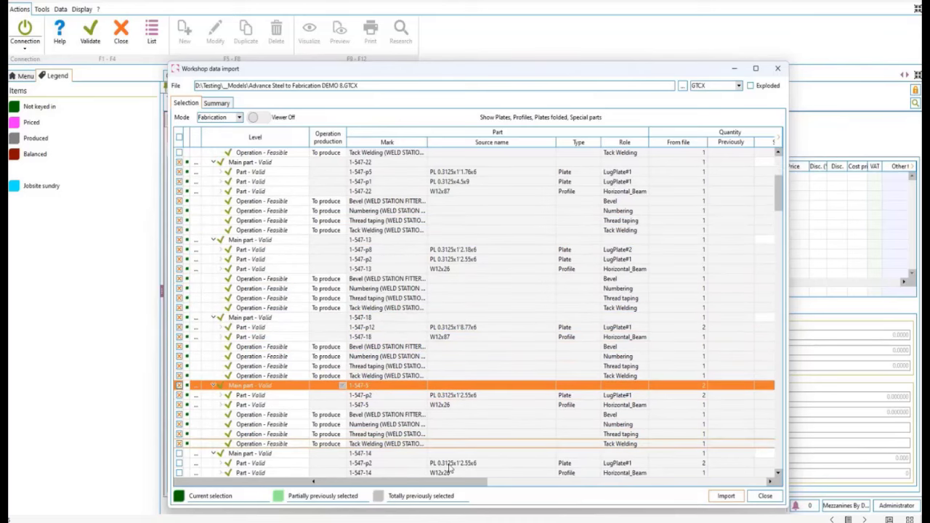
Set the final coating of main part 1-547-22 to Galvanized.
left_click_drag(435, 482, 722, 484)
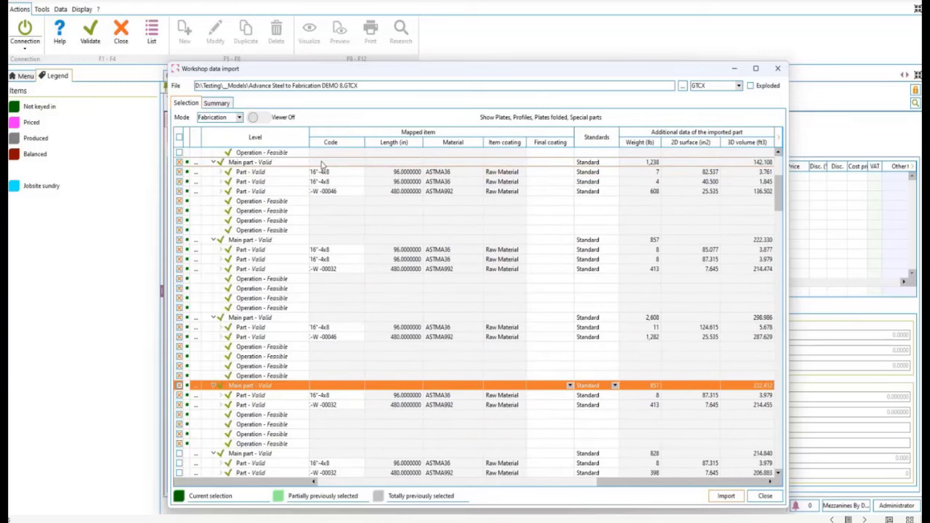
left_click(568, 163)
left_click(567, 162)
left_click(544, 180)
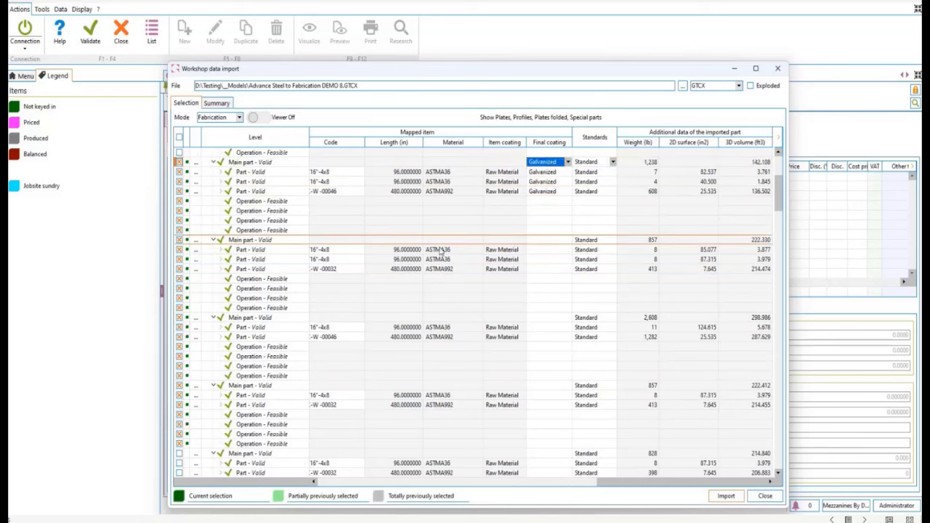
Set the final coating of main part 1-547-13 to Galvanized.
left_click(569, 241)
left_click(568, 240)
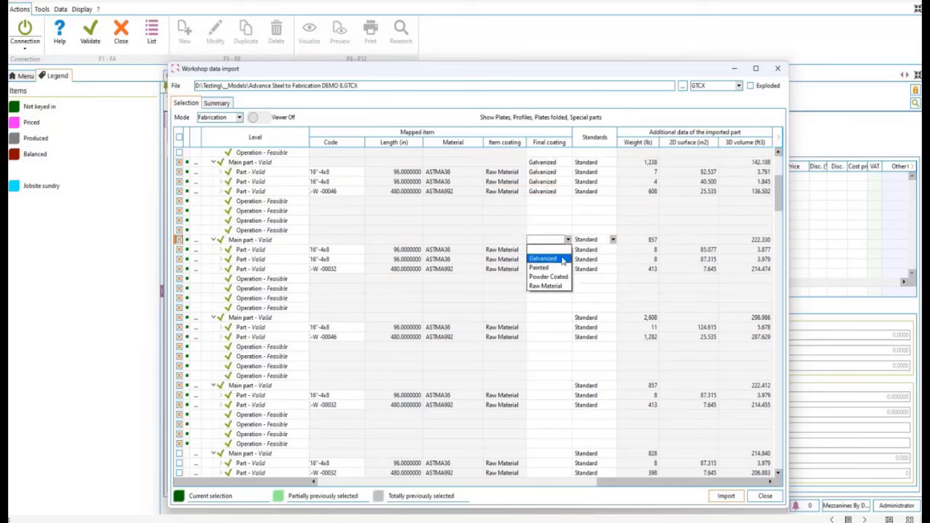
left_click(544, 258)
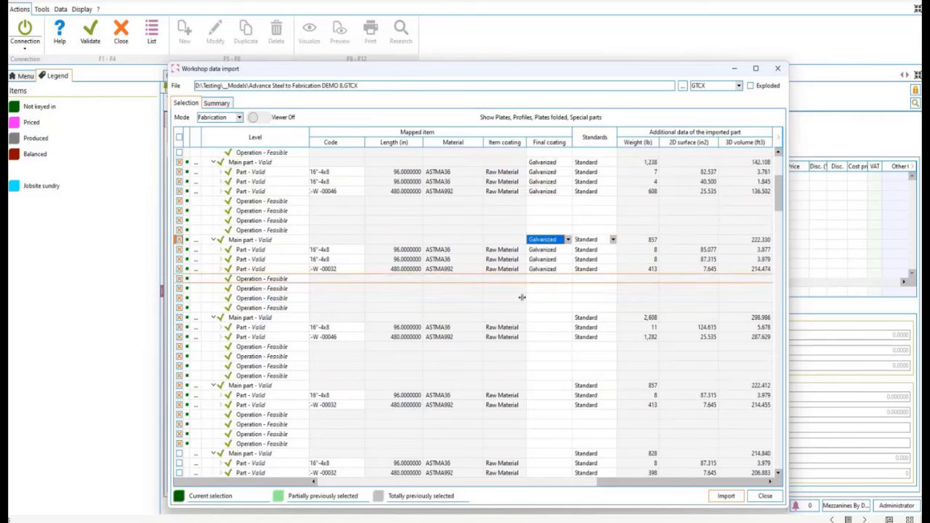
Set the final coating of main parts 1-547-18 and 1-547-5 to Painted and import the selected assemblies into the quotation.
left_click(569, 319)
left_click(568, 318)
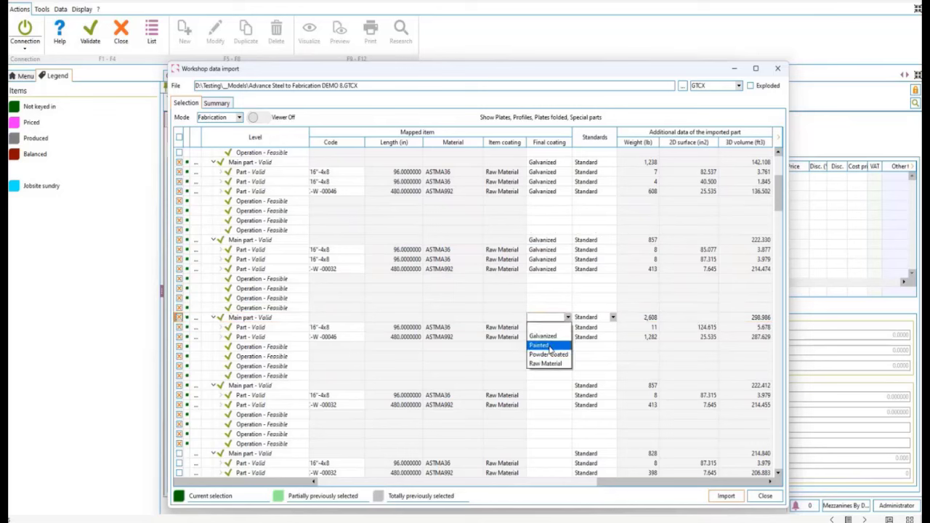
left_click(551, 346)
left_click(543, 382)
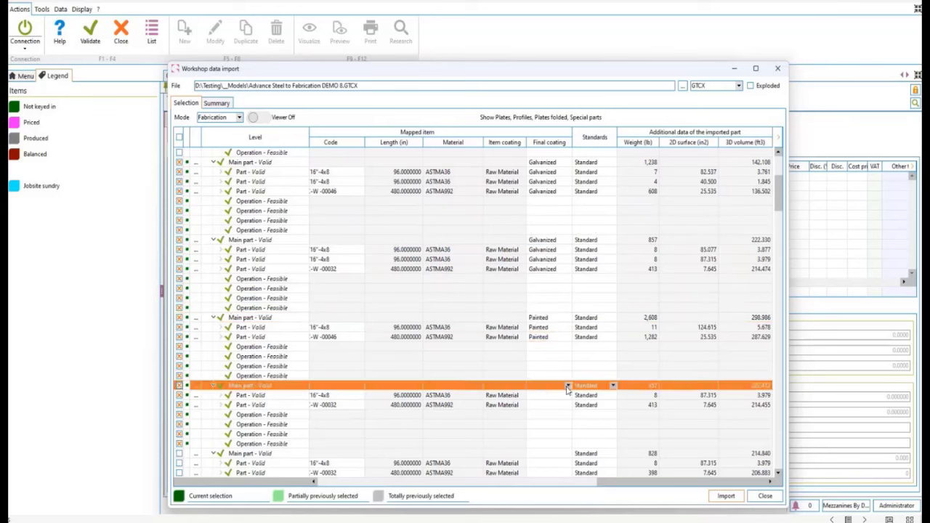
left_click(568, 385)
left_click(547, 413)
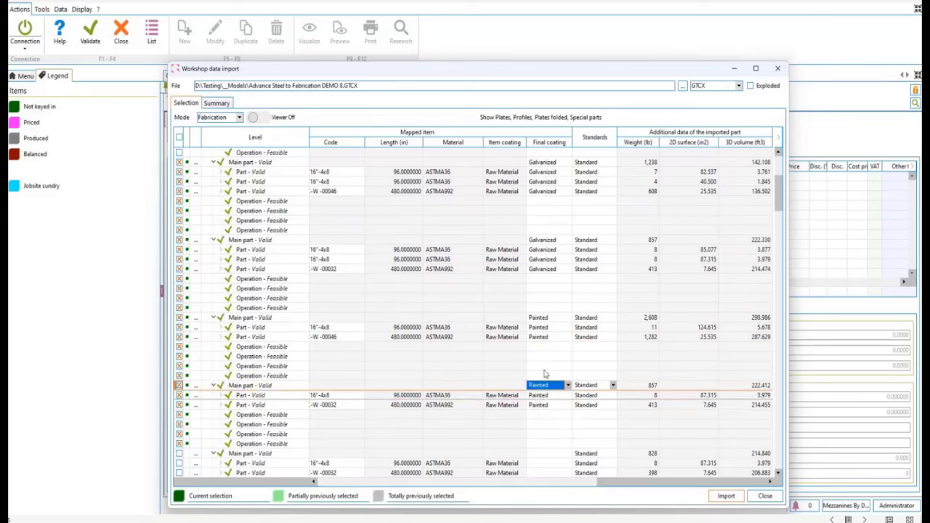
left_click(727, 496)
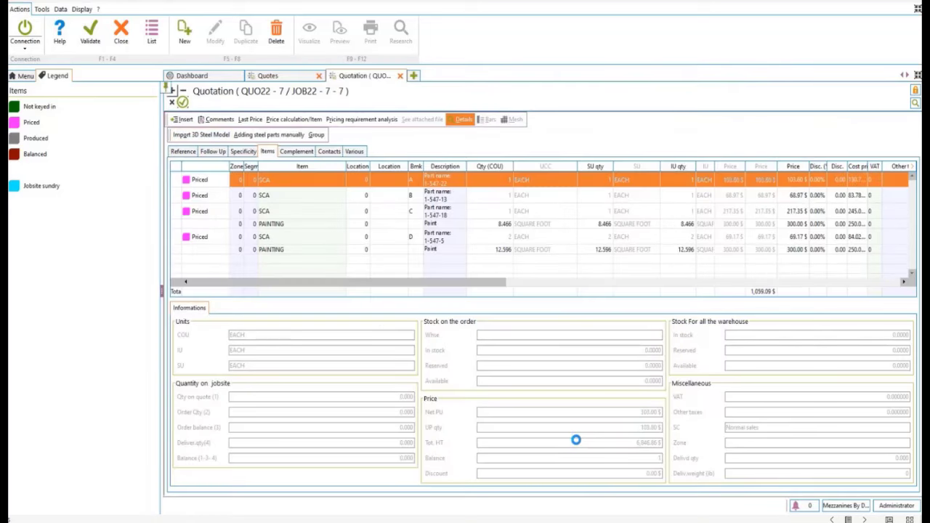
Review the quotation's painting lines and the galvanization accessory in the pricing requirement analysis of part 1-547-22.
left_click(270, 223)
left_click(268, 250)
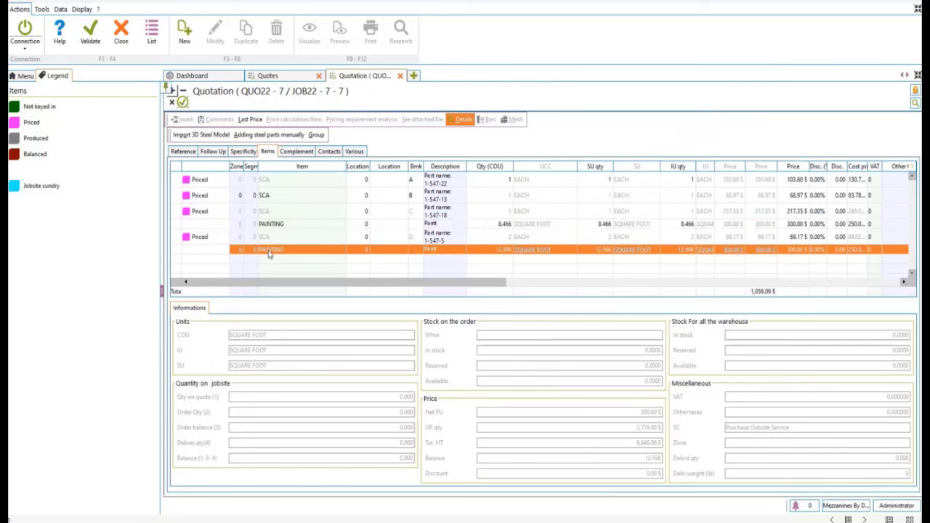
left_click(277, 195)
left_click(284, 179)
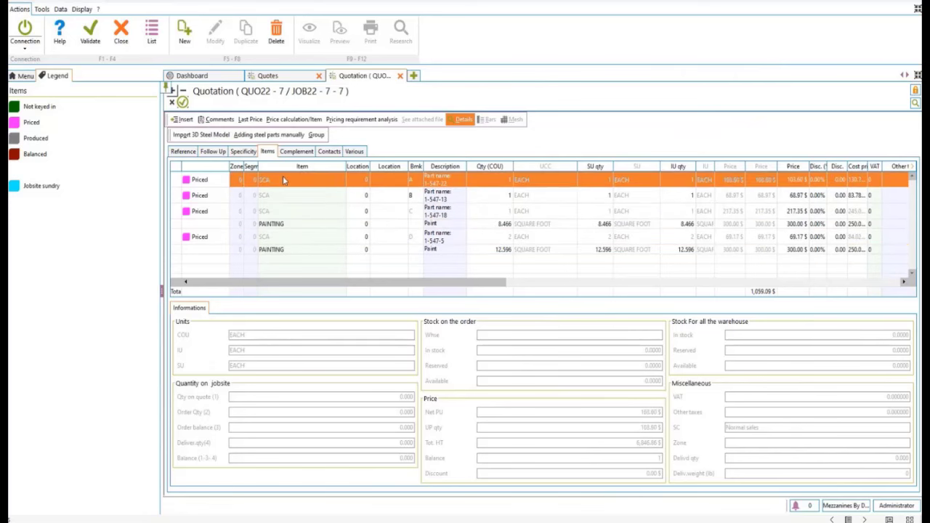
left_click(355, 121)
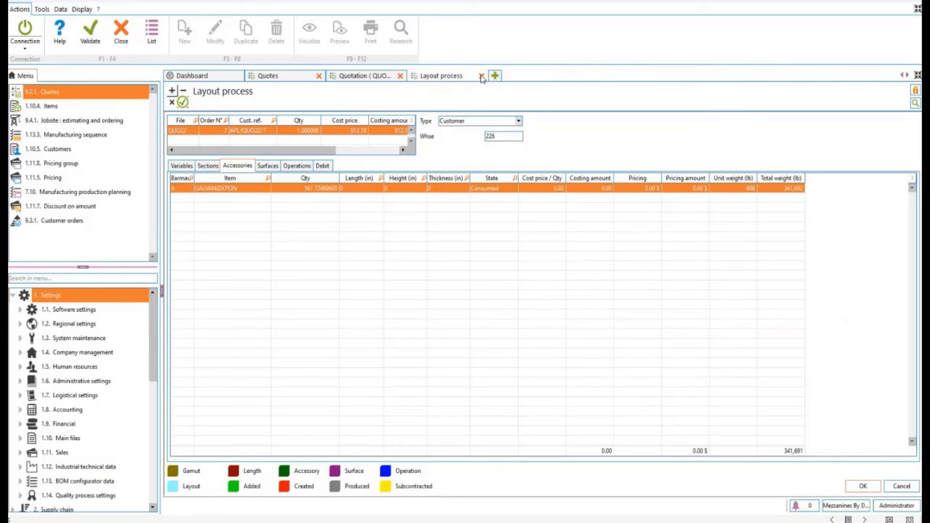
left_click(481, 75)
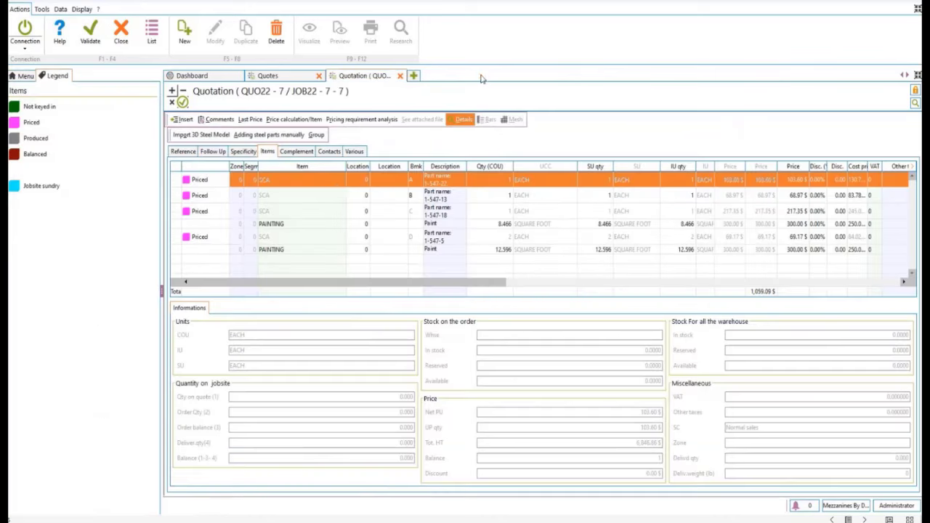
left_click(287, 226)
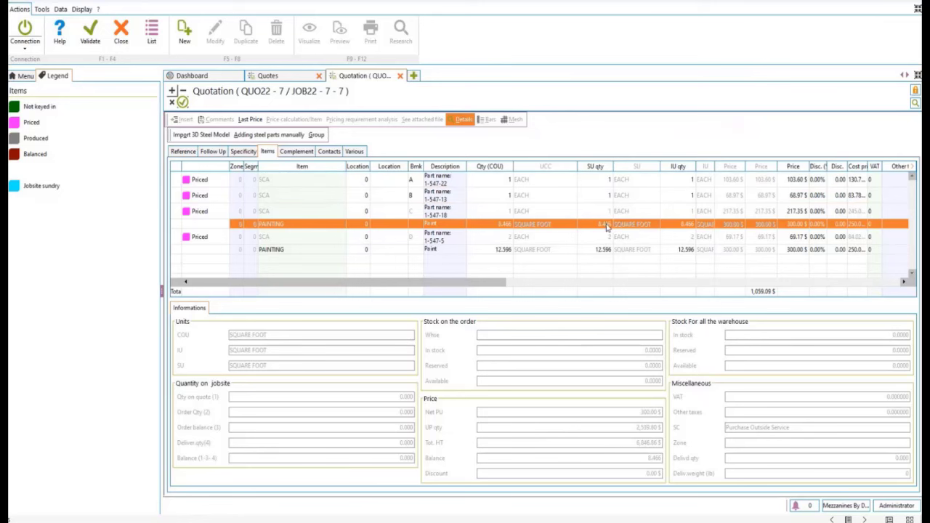
left_click(298, 250)
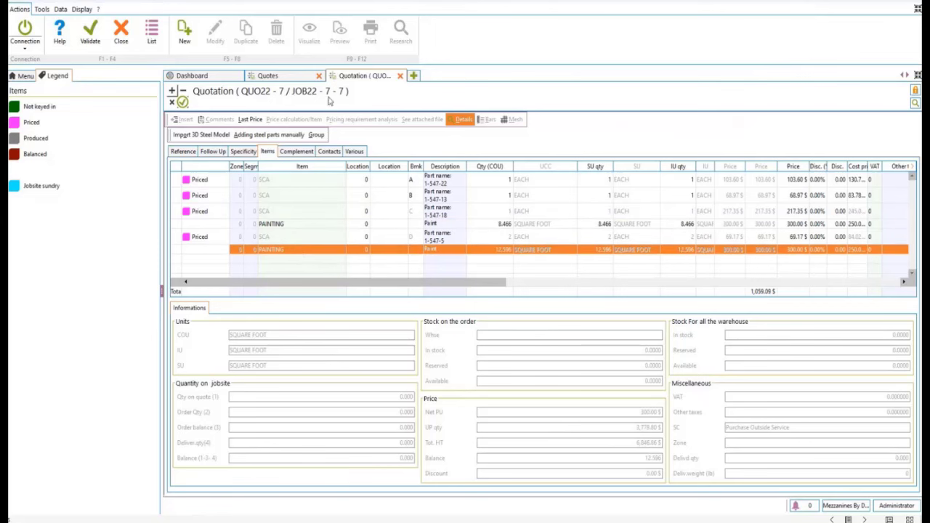
Open the PAINTING item's record and check its kept-in-stock, supplying type and item nature settings.
left_click(27, 76)
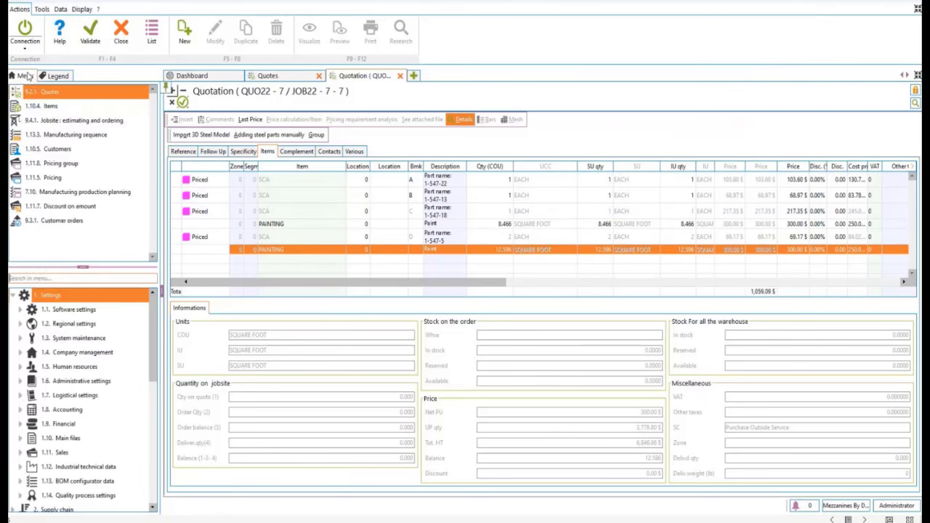
left_click(48, 107)
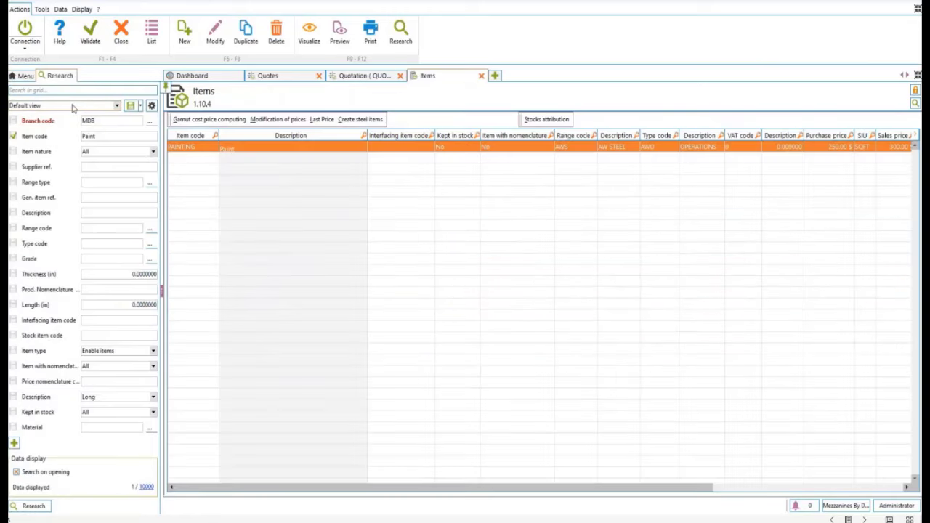
double_click(190, 147)
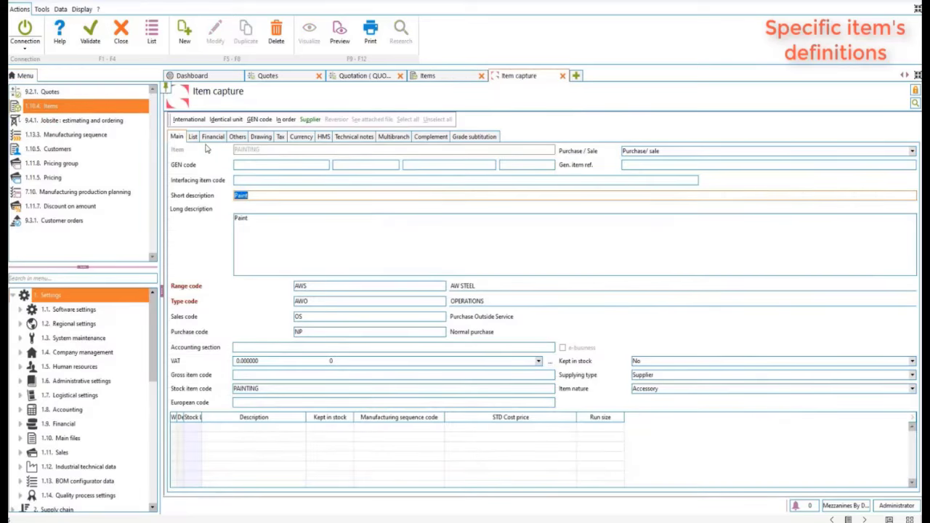
left_click(653, 363)
left_click(653, 369)
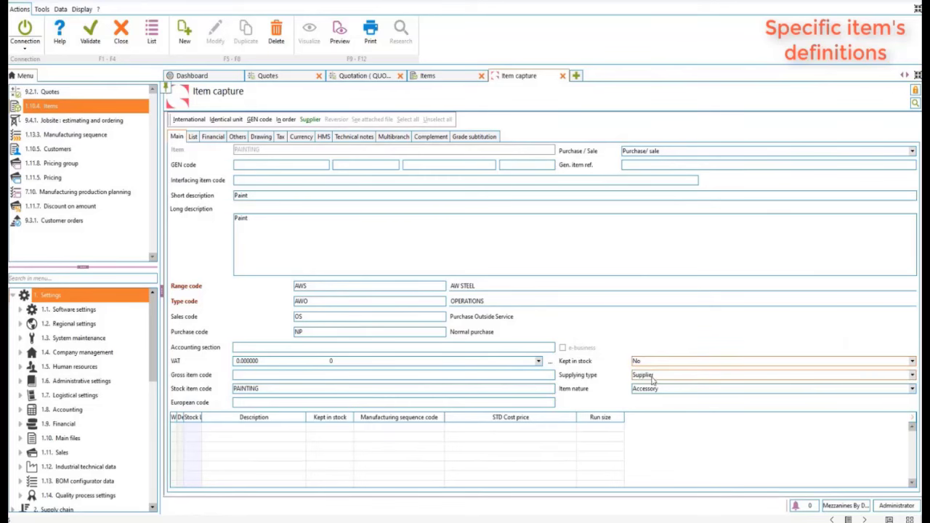
left_click(653, 378)
left_click(654, 385)
left_click(658, 390)
left_click(659, 391)
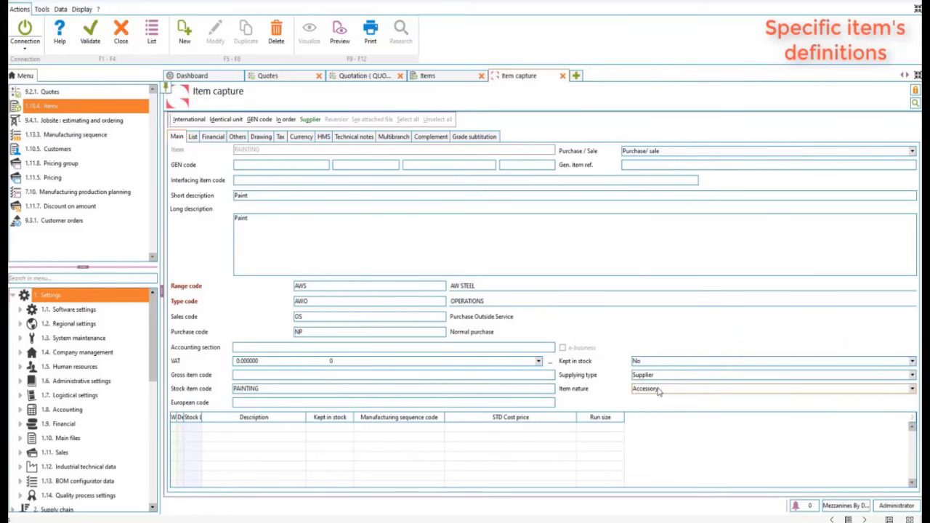
Examine the PAINTING item's units and prices, and close its record.
left_click(192, 138)
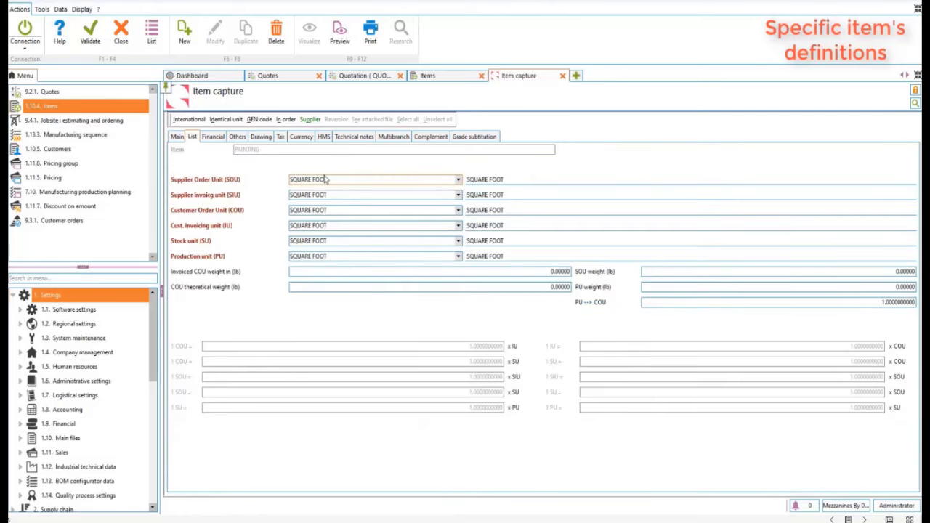
left_click(212, 137)
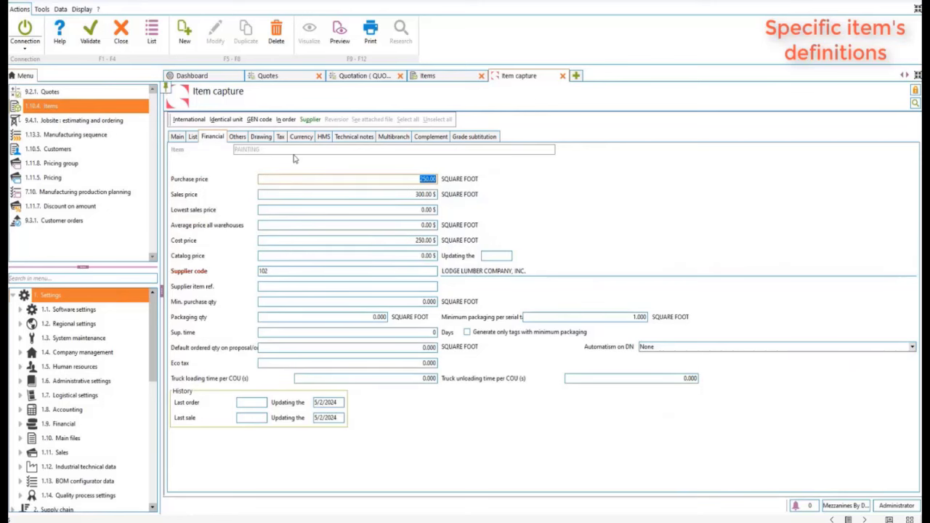
left_click(178, 137)
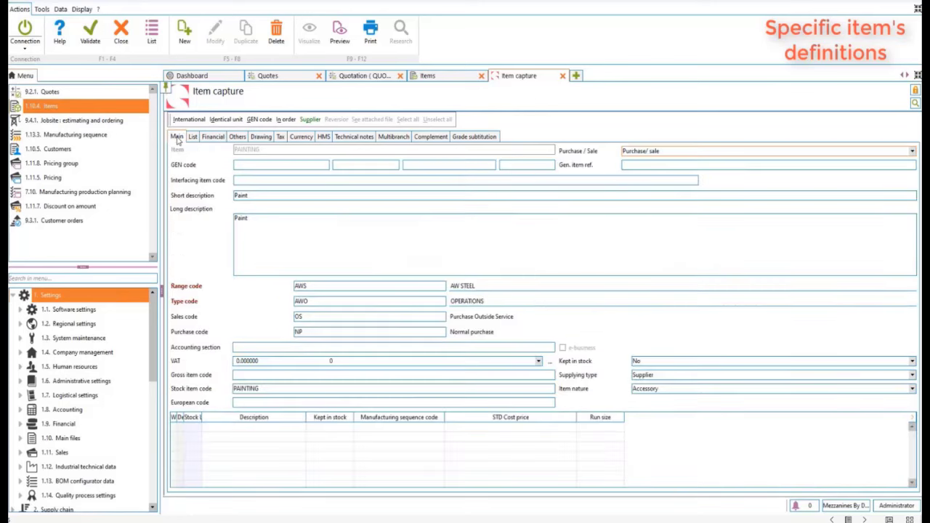
left_click(562, 76)
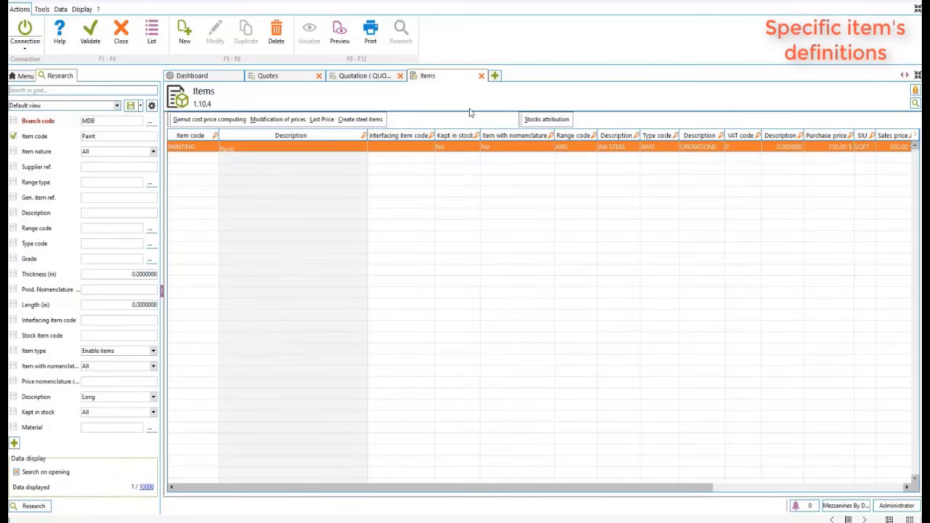
Search the items for code Galv, open the GALVANIZATION record and check its stock, supplying type and item nature settings.
double_click(105, 136)
type("Galv")
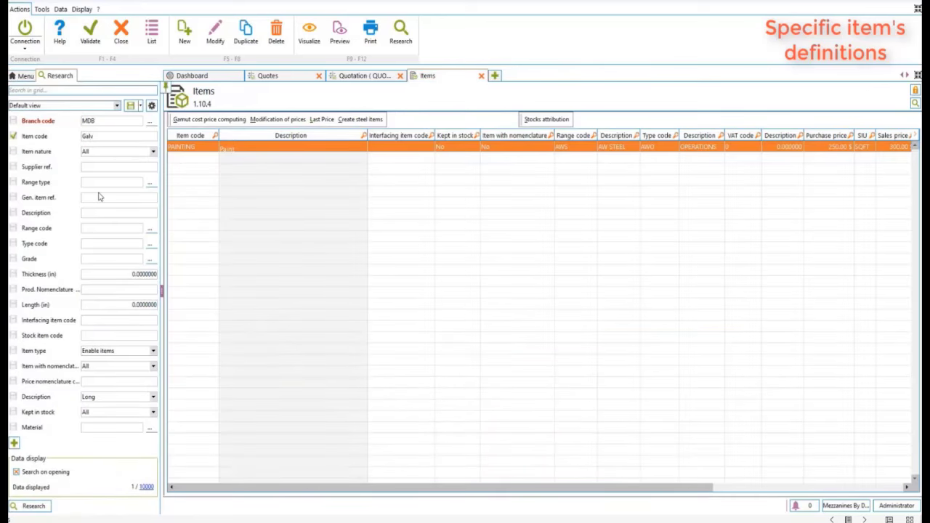
left_click(33, 505)
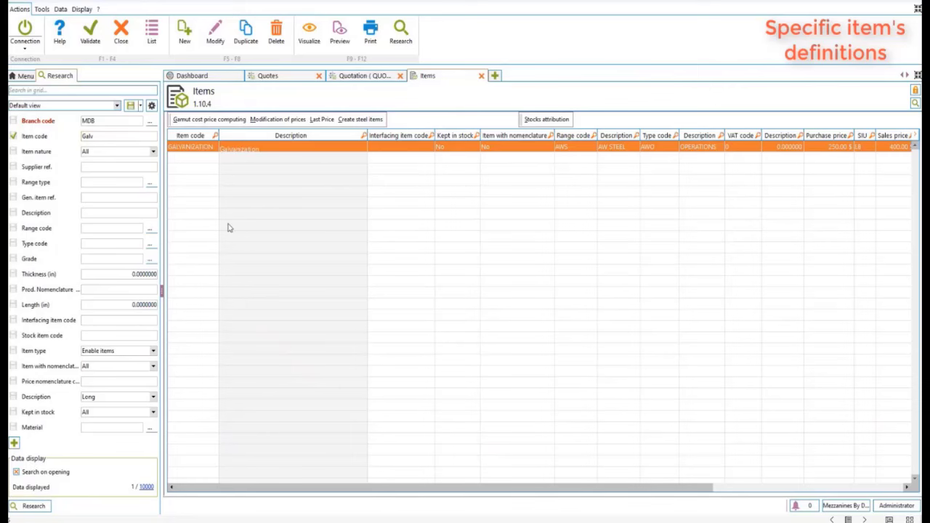
double_click(197, 148)
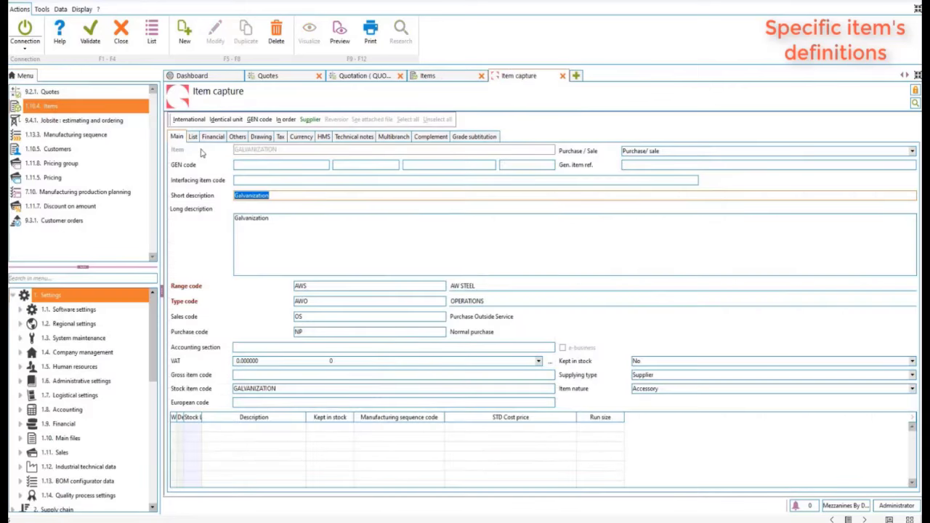
left_click(651, 364)
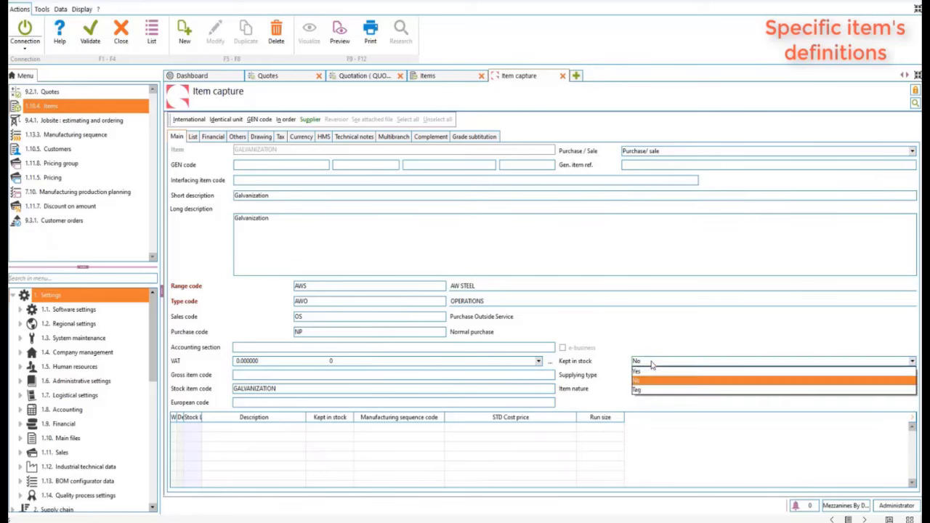
left_click(646, 370)
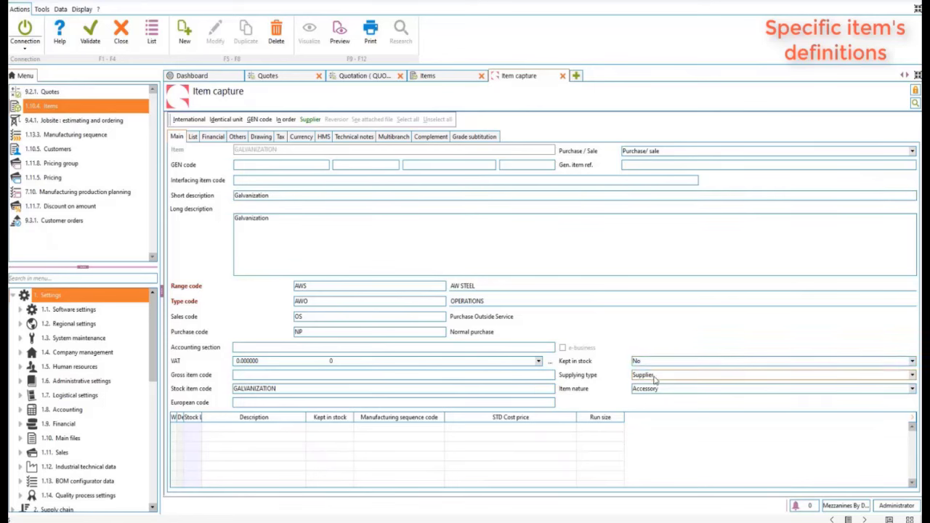
left_click(654, 389)
left_click(654, 390)
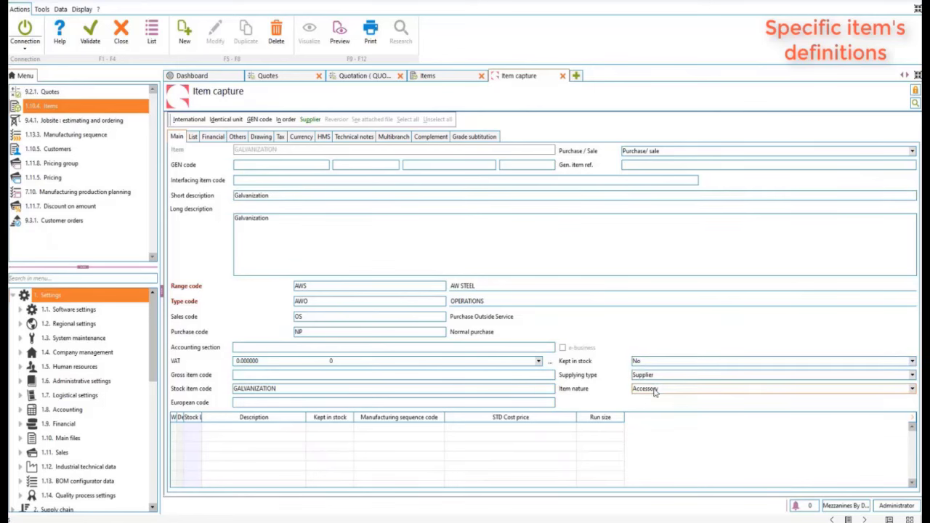
Examine the GALVANIZATION item's units, prices and other properties, and return to the quotation.
left_click(192, 138)
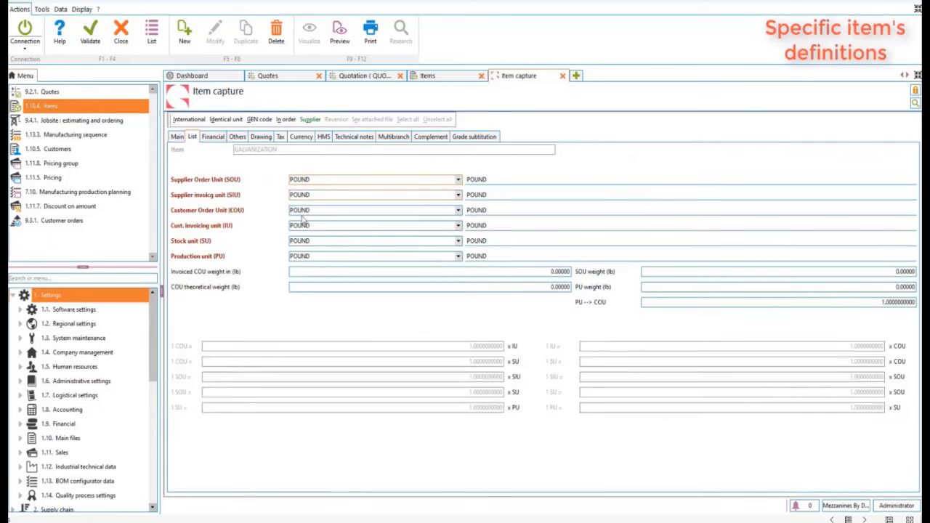
left_click(212, 136)
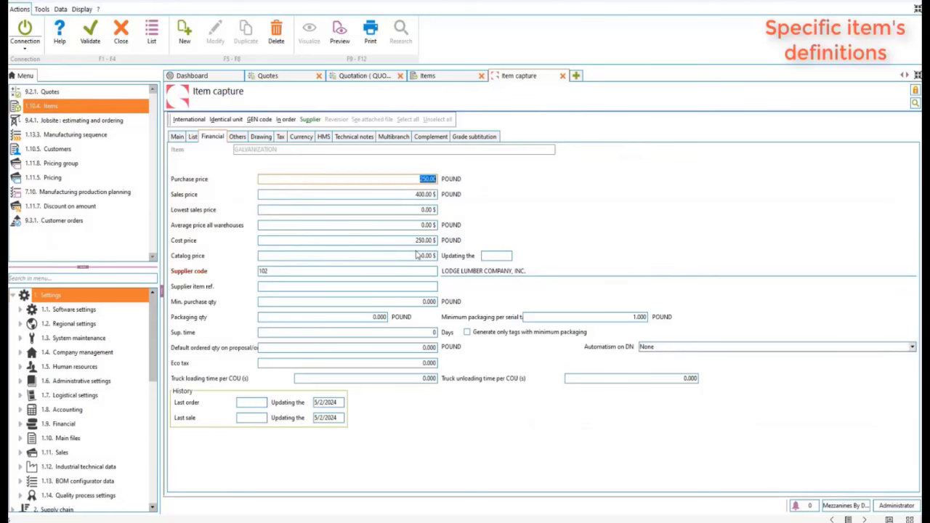
left_click(237, 137)
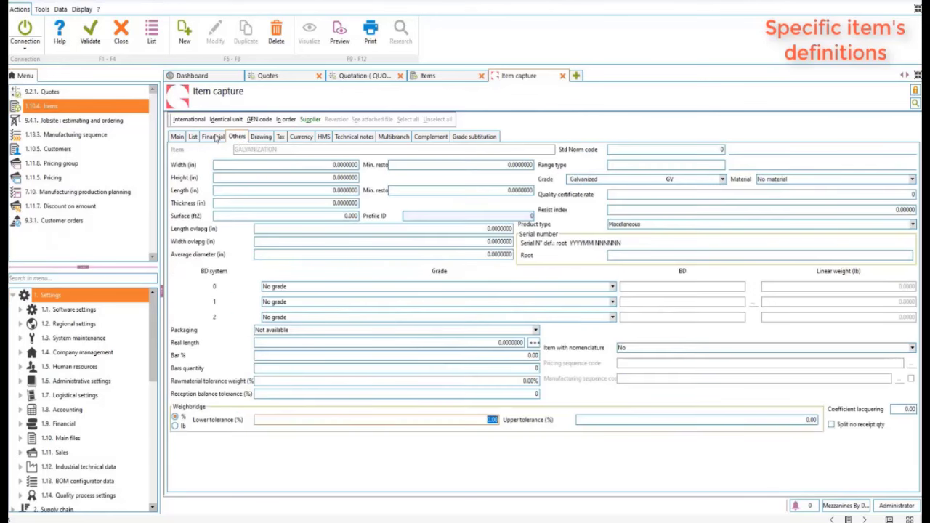
left_click(563, 76)
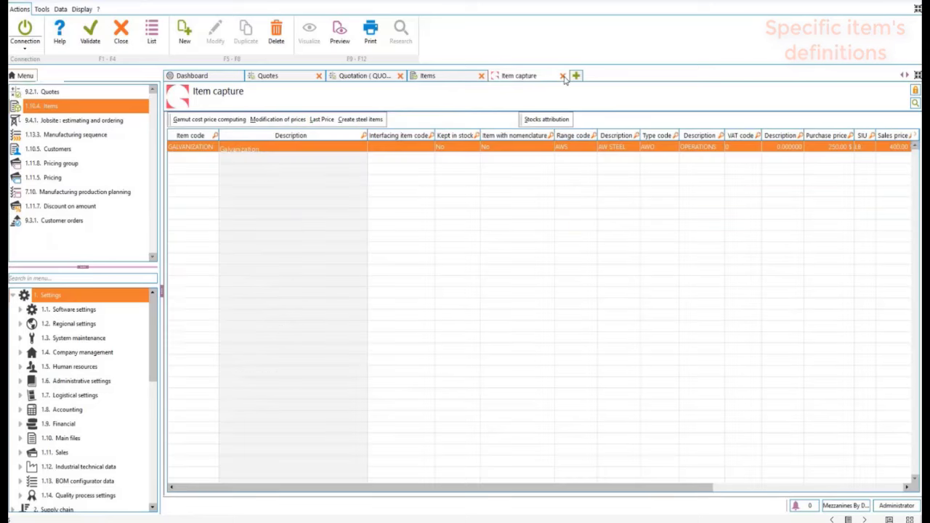
left_click(481, 77)
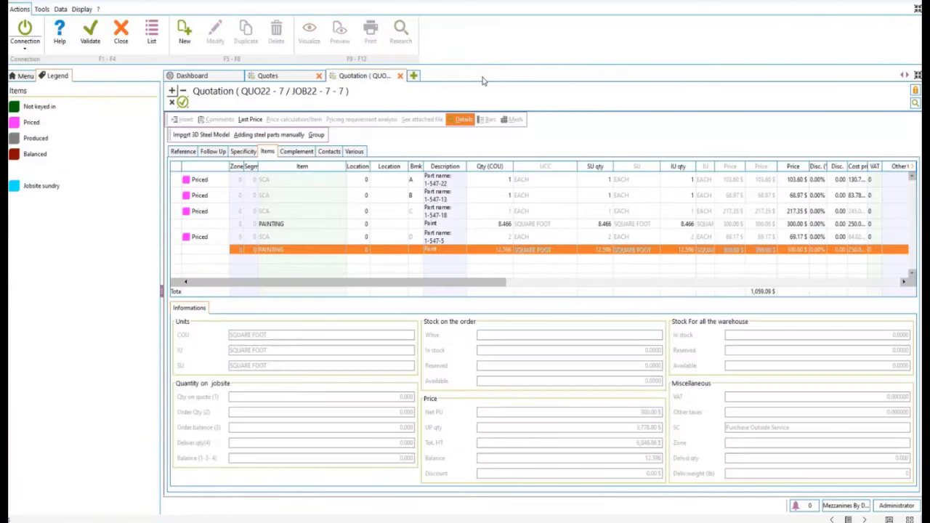
Open the manufacturing sequences and select the GAMSCA assembly range.
left_click(26, 76)
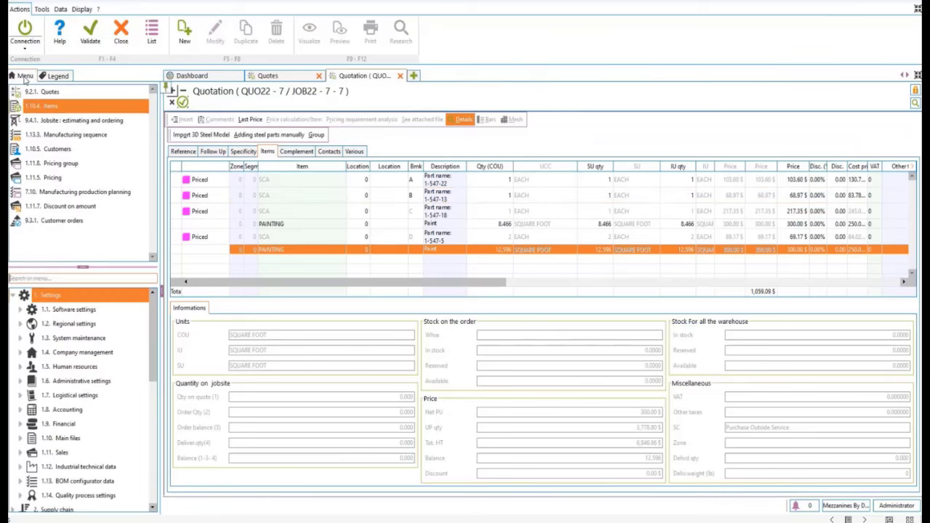
left_click(62, 136)
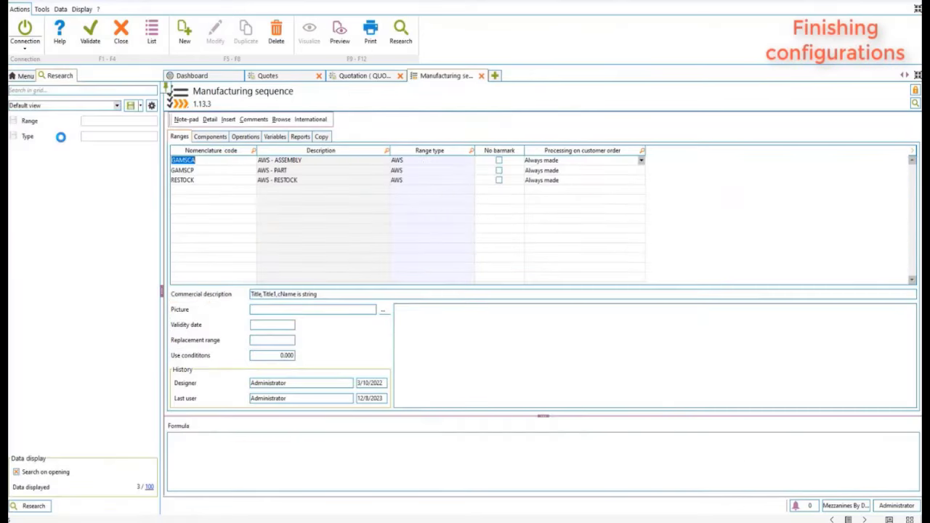
left_click(201, 170)
left_click(209, 160)
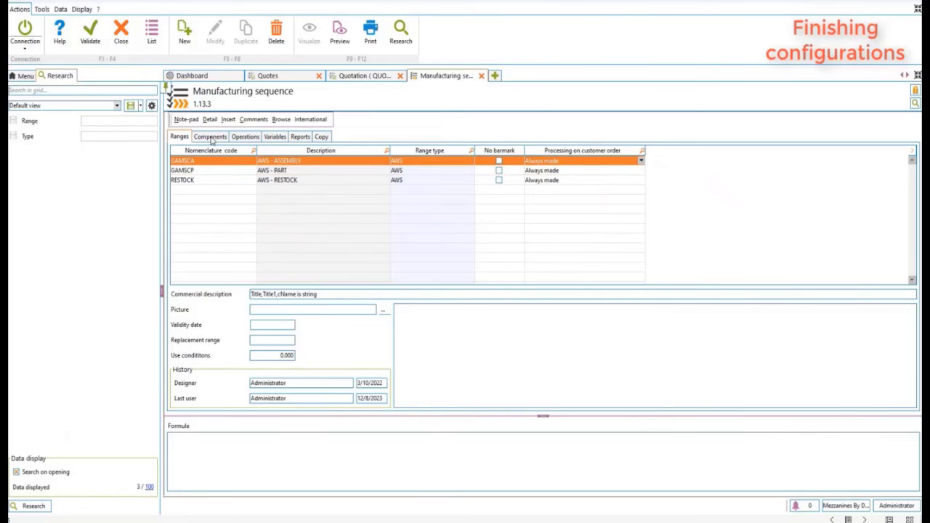
Check the GALVANIZATION and PAINTING components of the selected range, and close the manufacturing sequences.
left_click(210, 137)
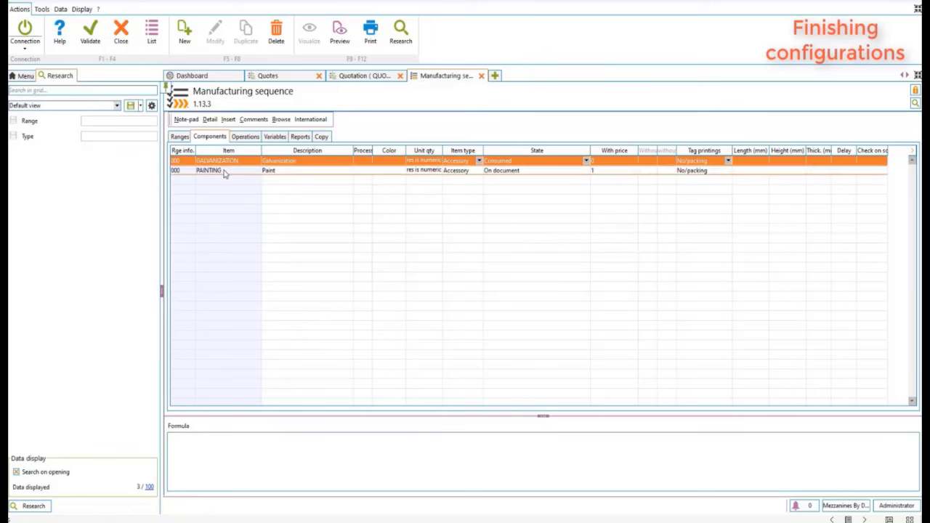
left_click(224, 172)
left_click(231, 163)
left_click(482, 77)
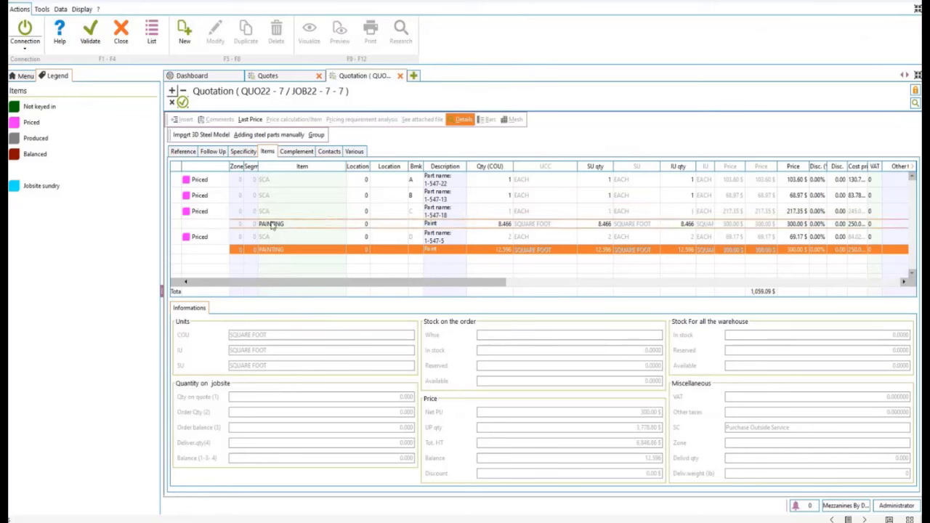
Group the four SCA assembly lines A to D of the quotation under the MainStructure item.
left_click(285, 183)
left_click(280, 195, "ctrl")
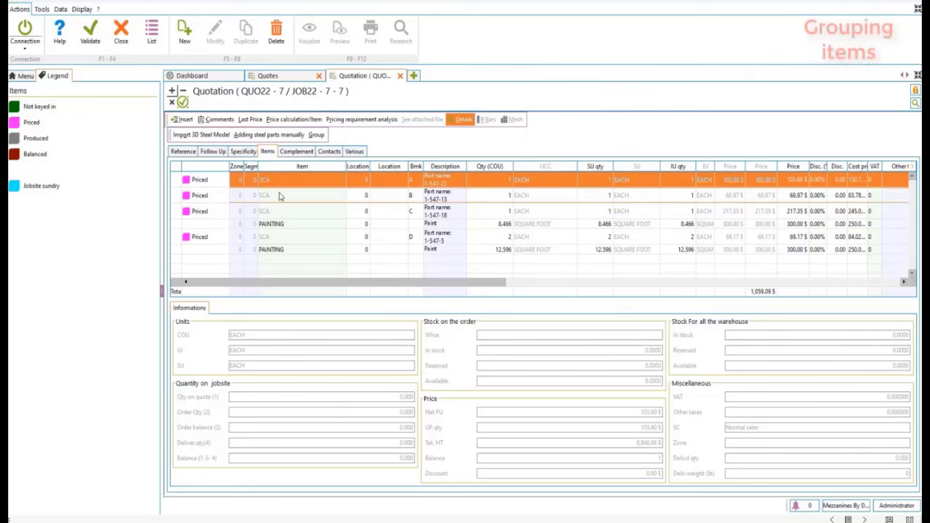
left_click(279, 211, "ctrl")
left_click(271, 237, "ctrl")
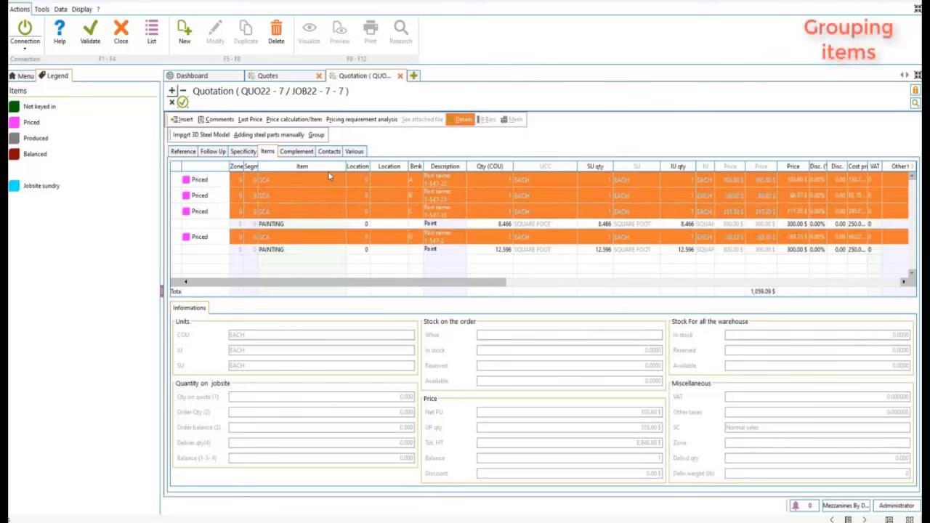
left_click(315, 136)
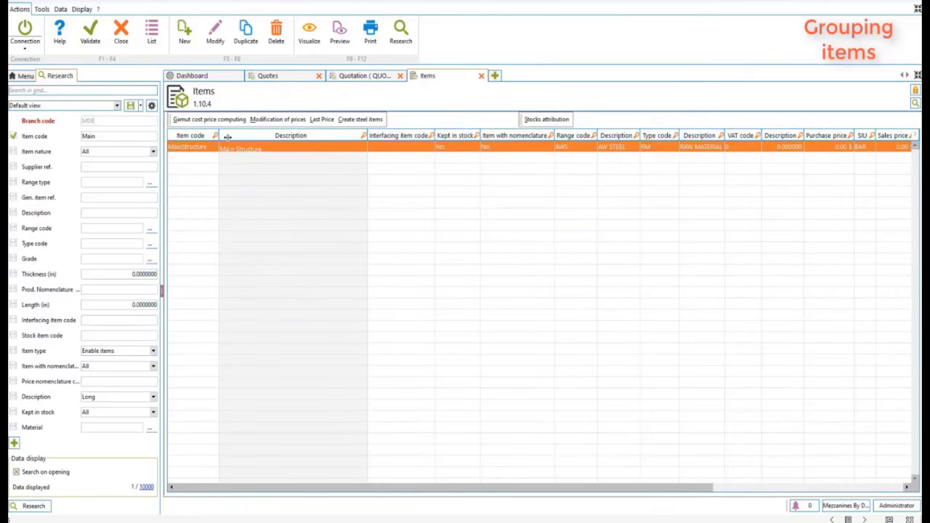
left_click_drag(226, 137, 240, 137)
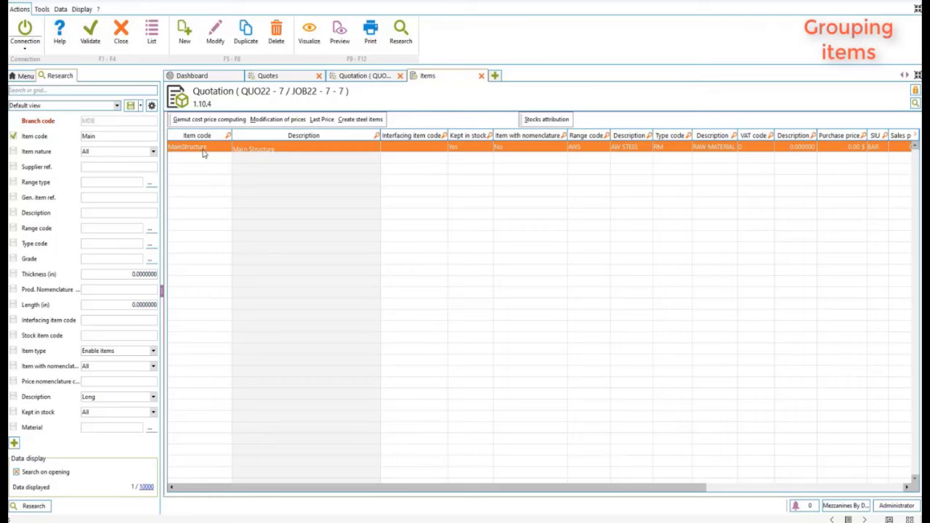
double_click(204, 149)
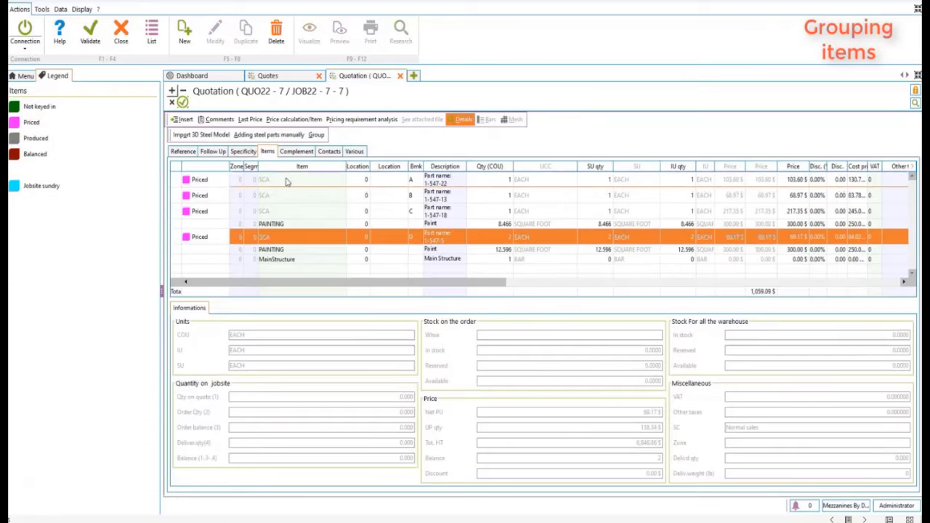
Change the description of the MainStructure line to Main Structure Elements.
left_click(286, 261)
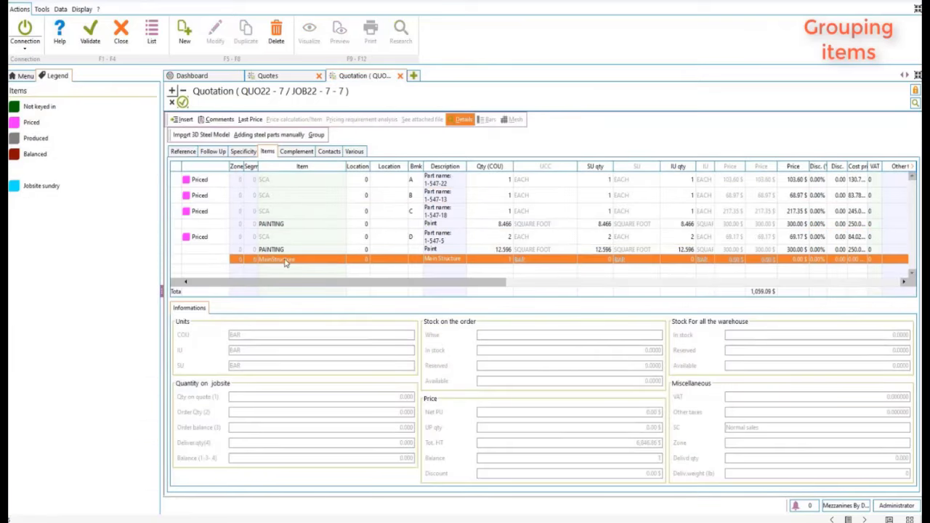
left_click(507, 260)
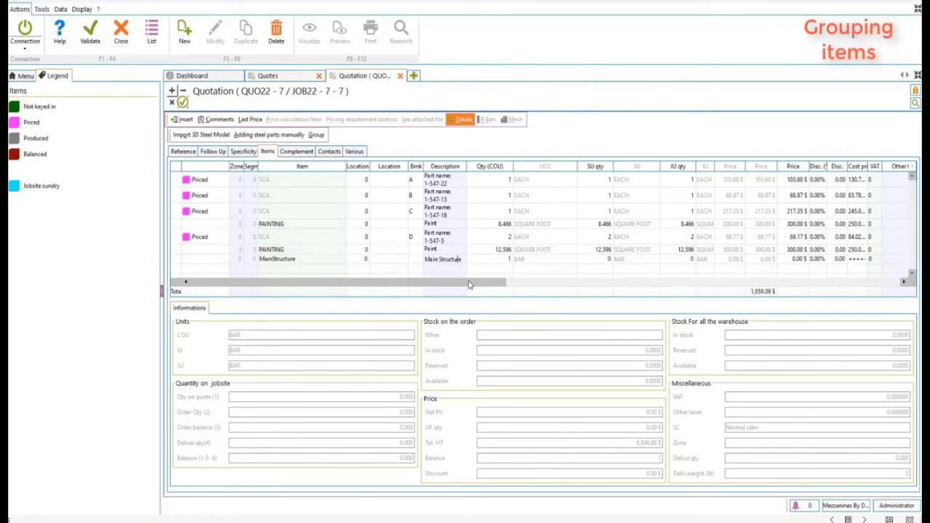
left_click_drag(469, 283, 485, 284)
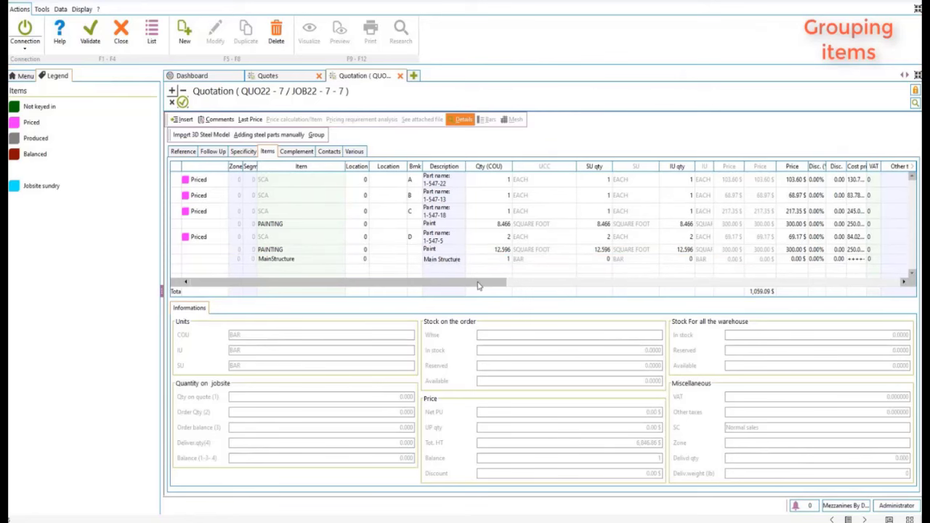
left_click(424, 259)
type("element")
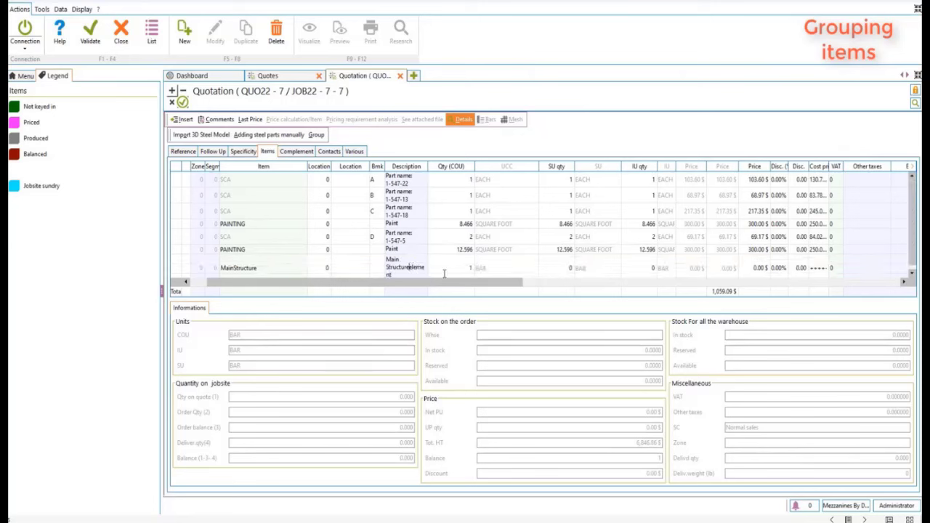
key("BackSpace")
key("BackSpace")
key("BackSpace")
key("BackSpace")
key("BackSpace")
key("BackSpace")
key("BackSpace")
type("Element")
type("s")
type("1")
key("Return")
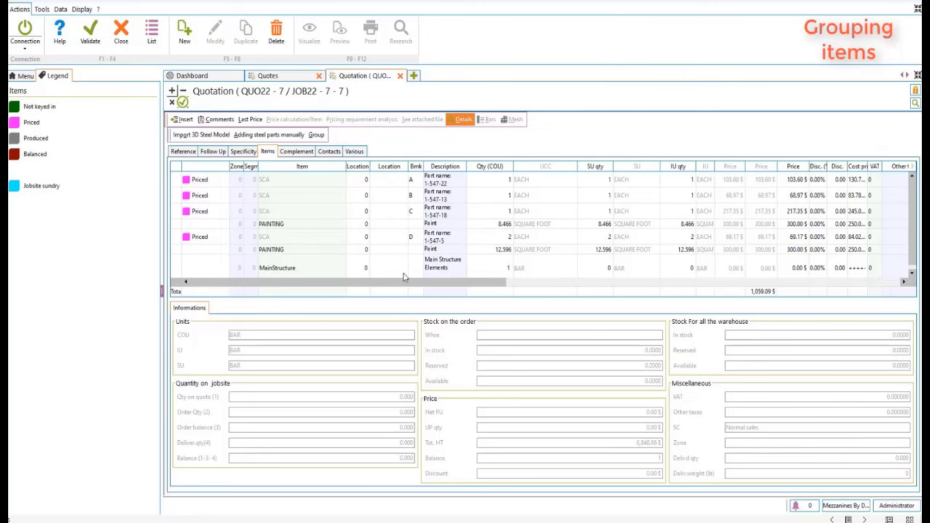
left_click(290, 268)
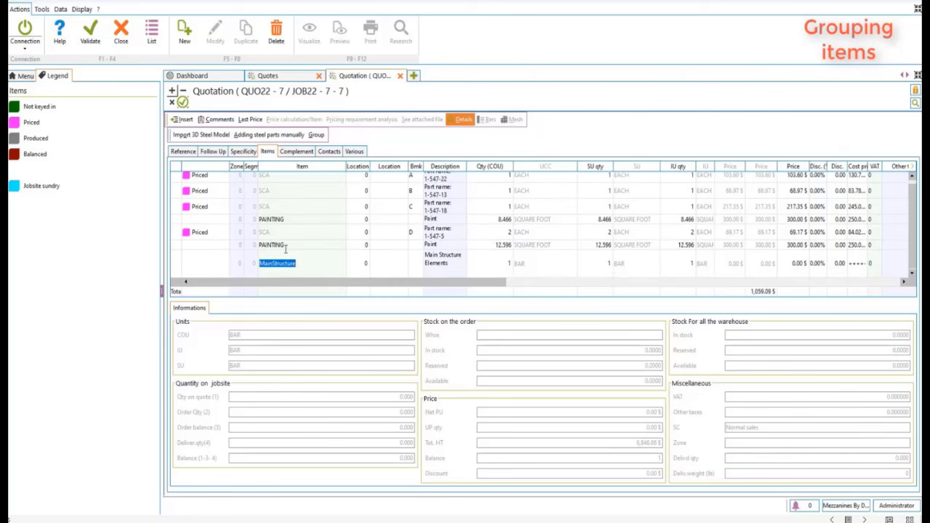
Group the two PAINTING lines of the quotation under the Finishing item, found by searching item code Finis.
left_click(270, 220)
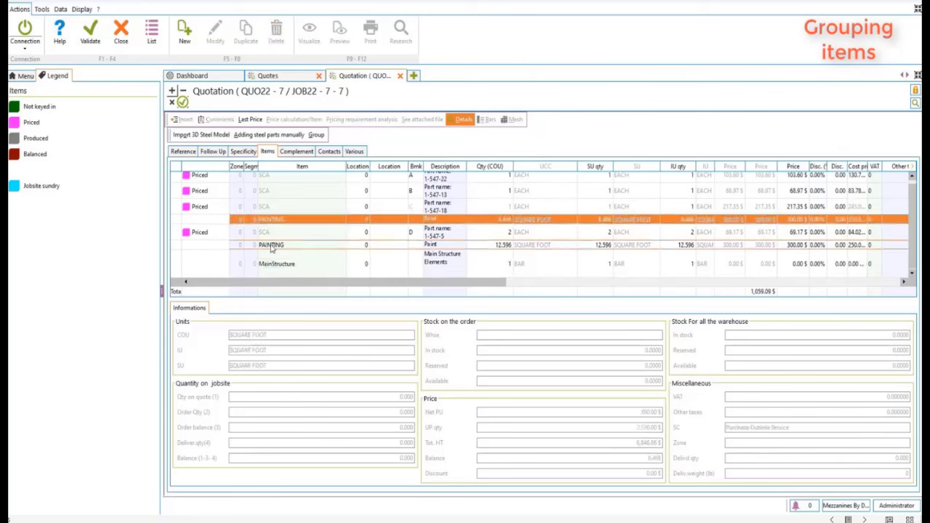
left_click(273, 246, "ctrl")
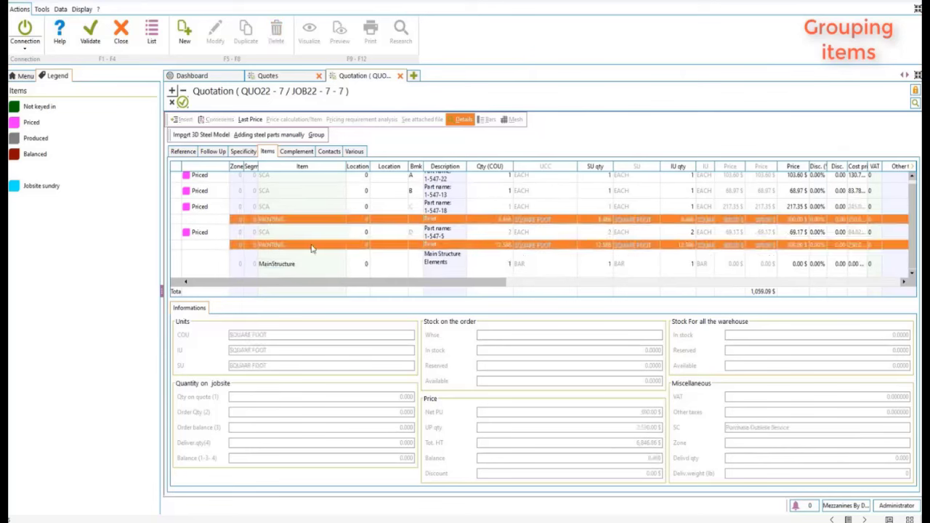
left_click(317, 136)
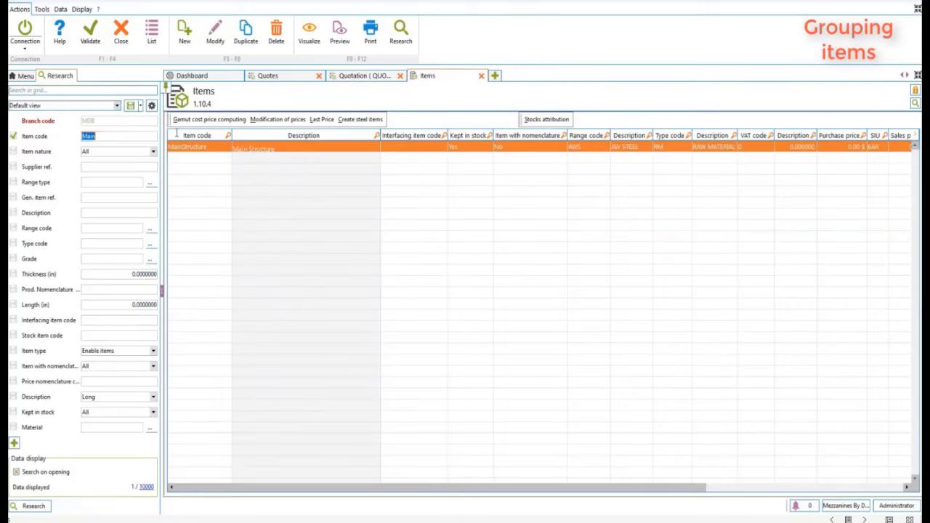
type("Finis")
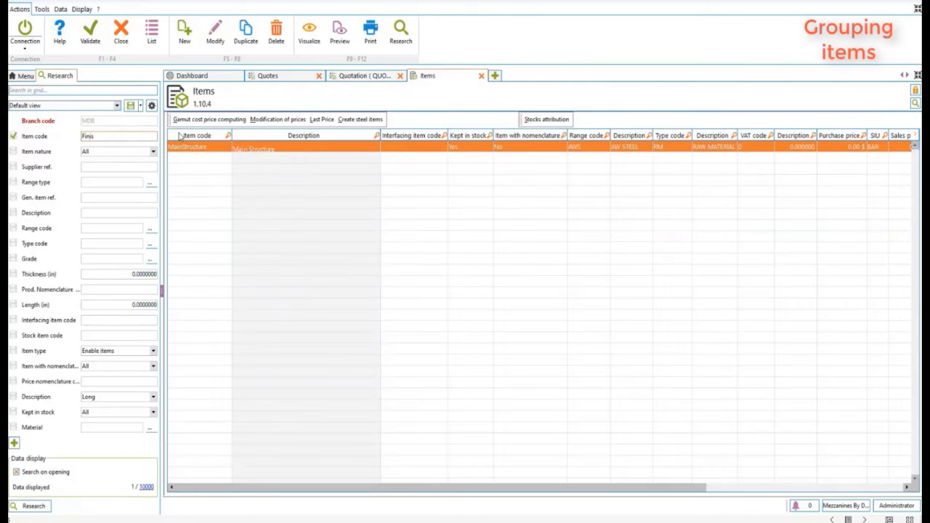
key("Return")
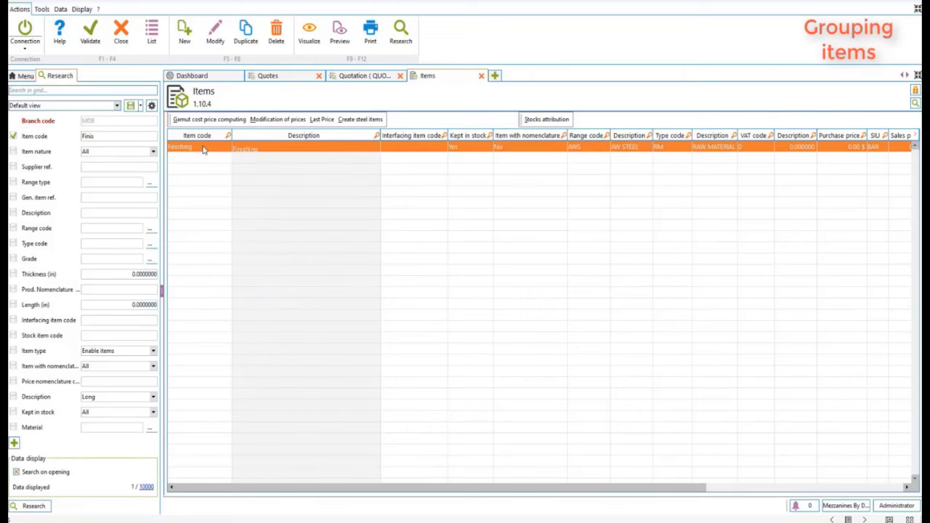
double_click(204, 149)
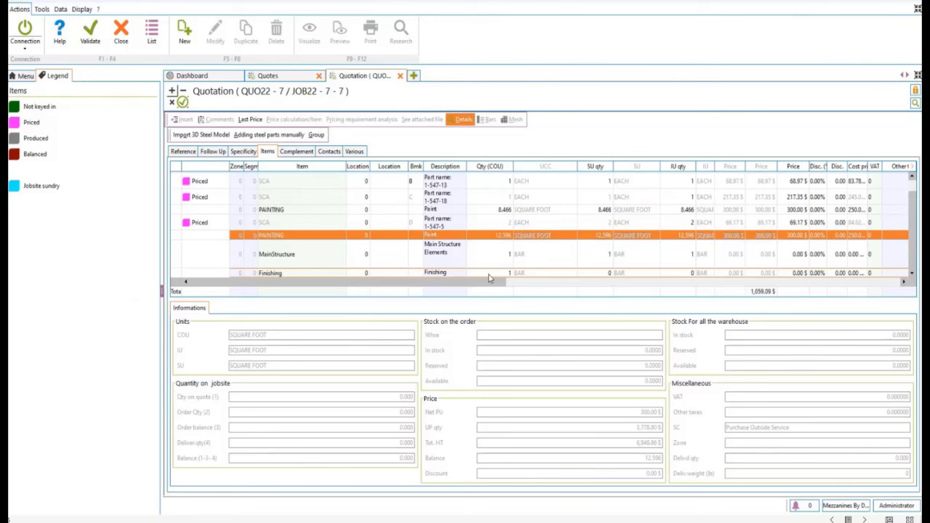
Save the quotation with its grouped items, and reopen it to check the lines before returning to the quotes list.
left_click(92, 44)
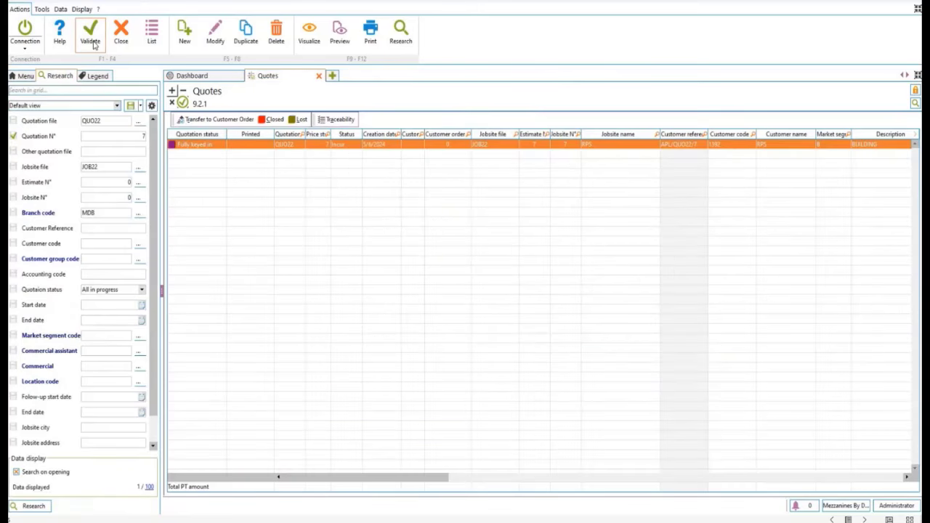
left_click(93, 43)
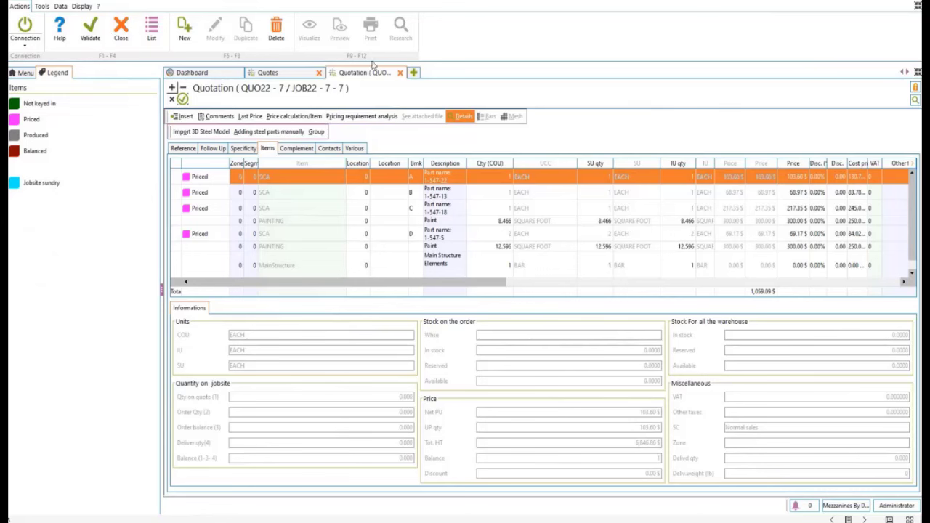
left_click(399, 73)
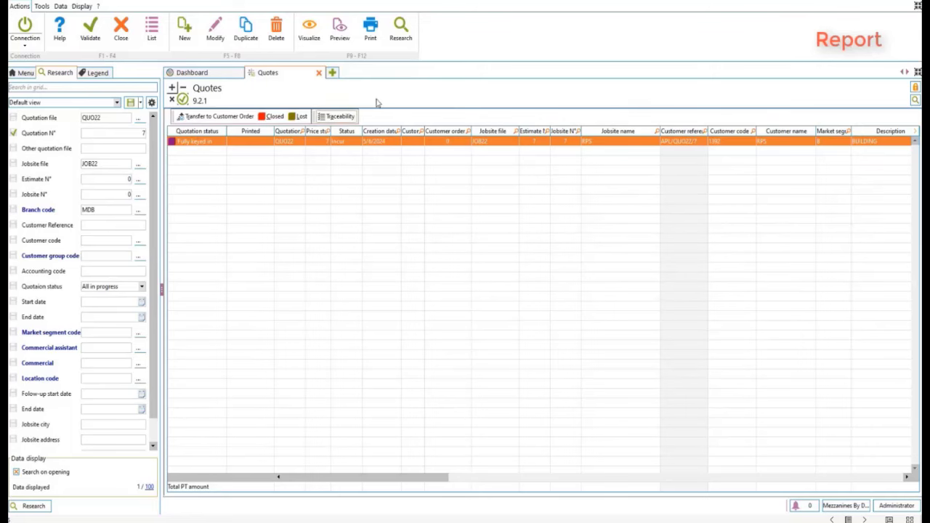
Generate the Quotationreport printout of the quotation with report DEV_ETA and examine the grouped item lines in its preview.
left_click(370, 33)
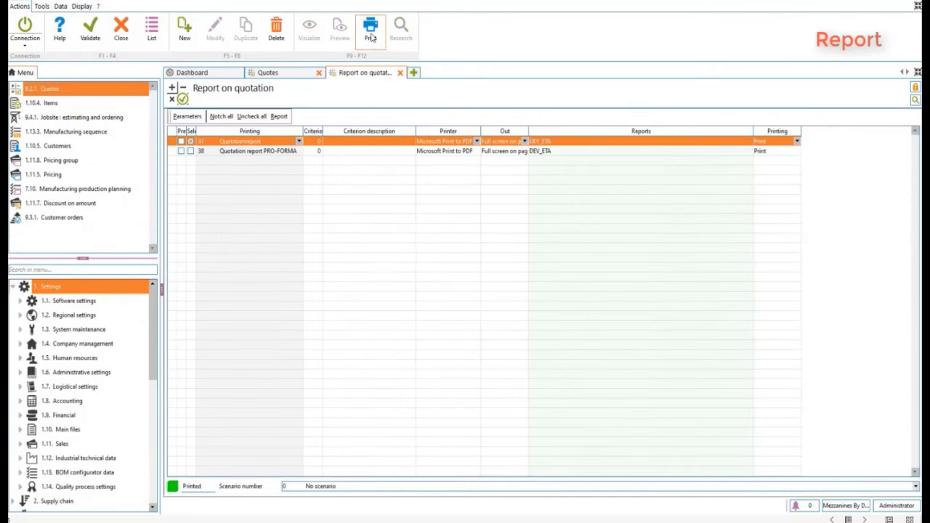
left_click(240, 143)
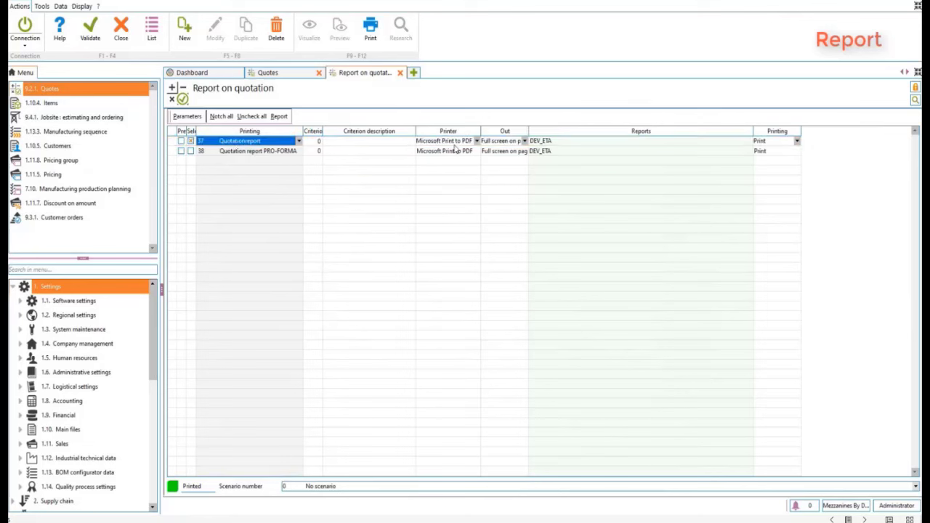
left_click(298, 141)
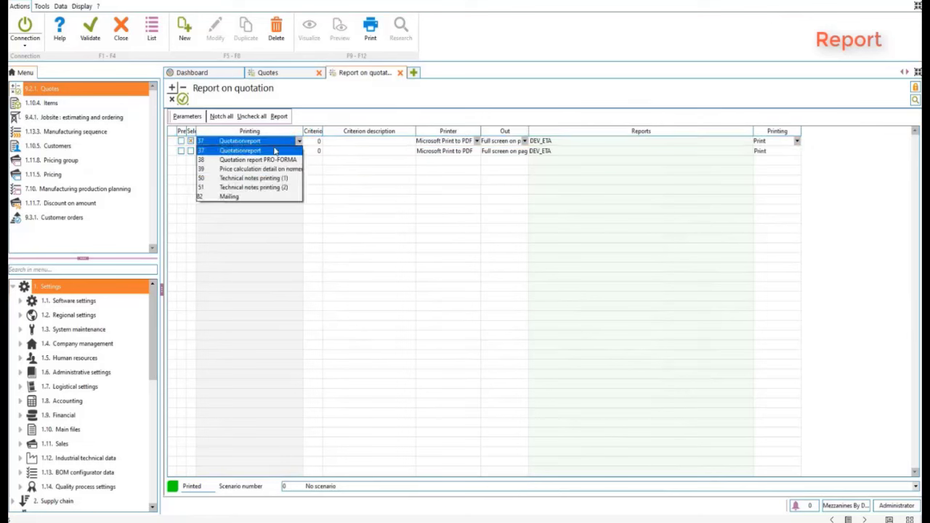
left_click(275, 151)
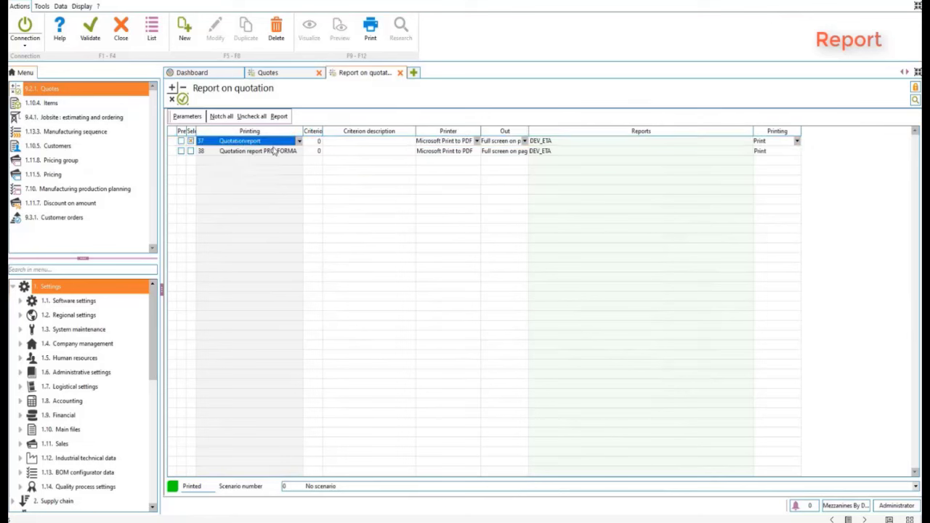
left_click(569, 142)
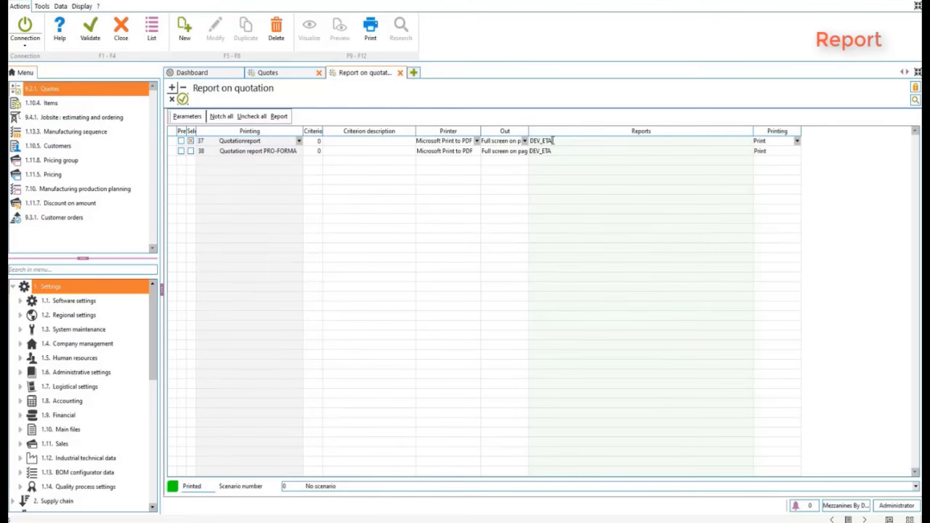
left_click(370, 42)
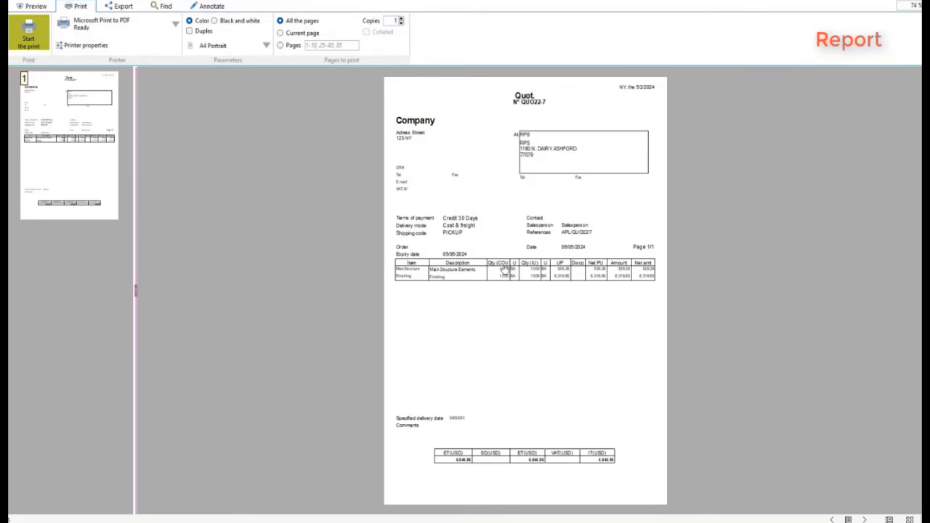
scroll(602, 260, "up", 5, "ctrl")
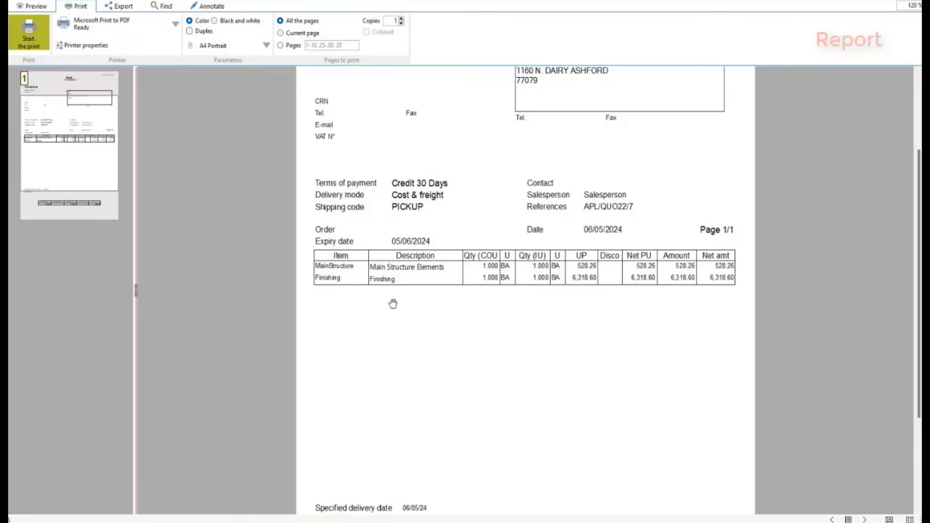
scroll(392, 303, "down", 2, "ctrl")
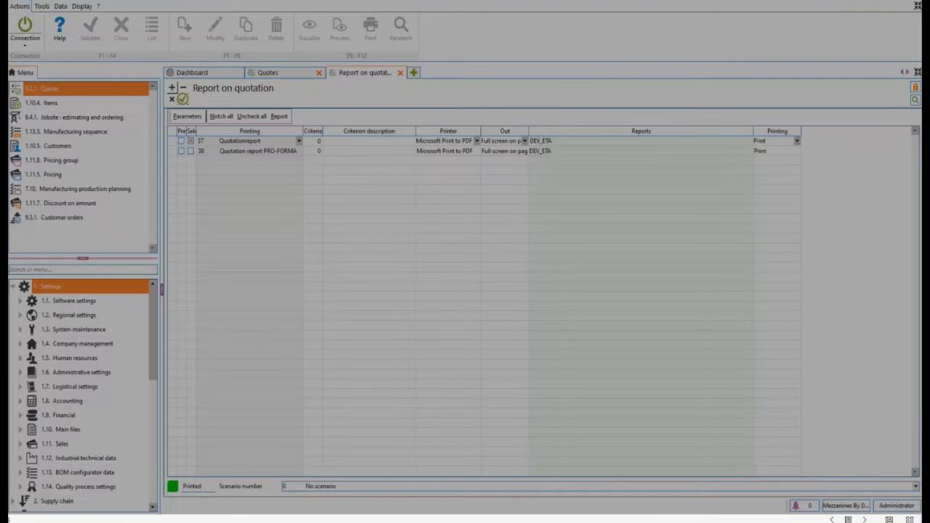
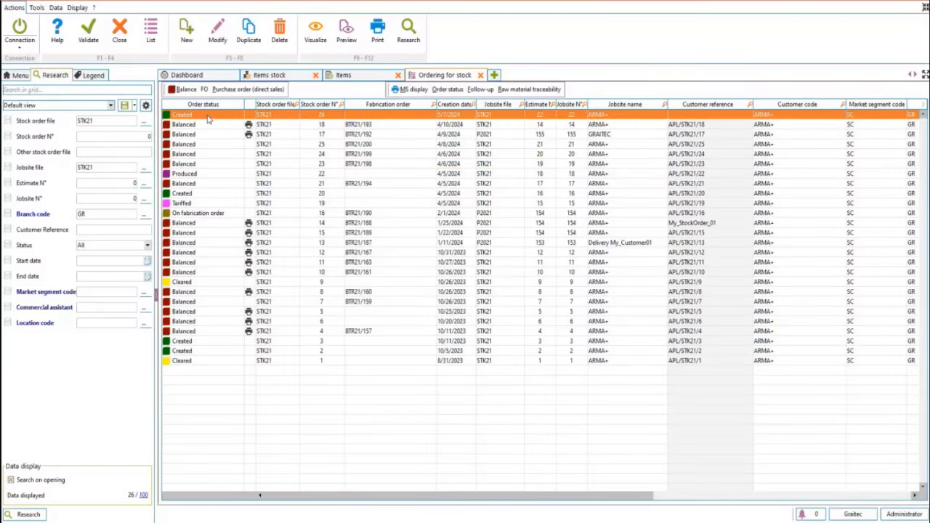
Open the Stock-L3X3X1/2 item record and check its main definition, dimensions and product type, and technical notes with the workshop file.
left_click(353, 79)
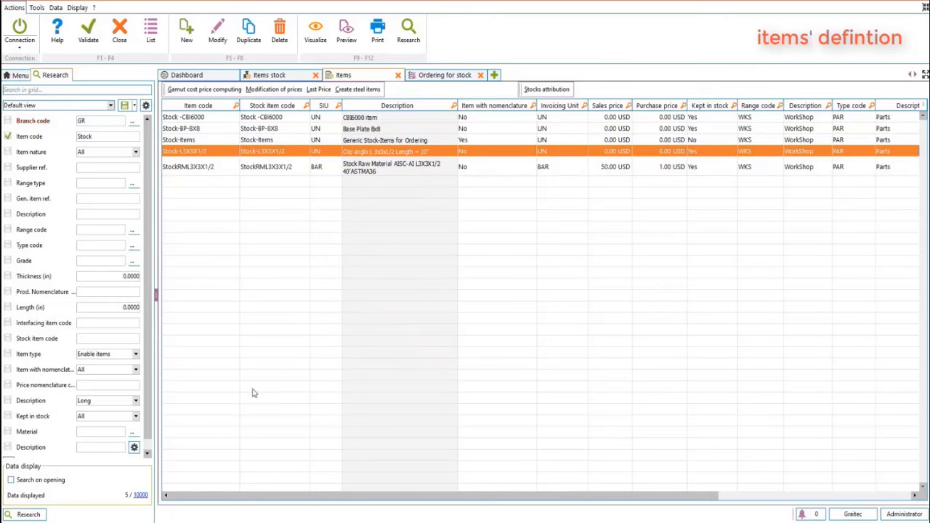
double_click(194, 155)
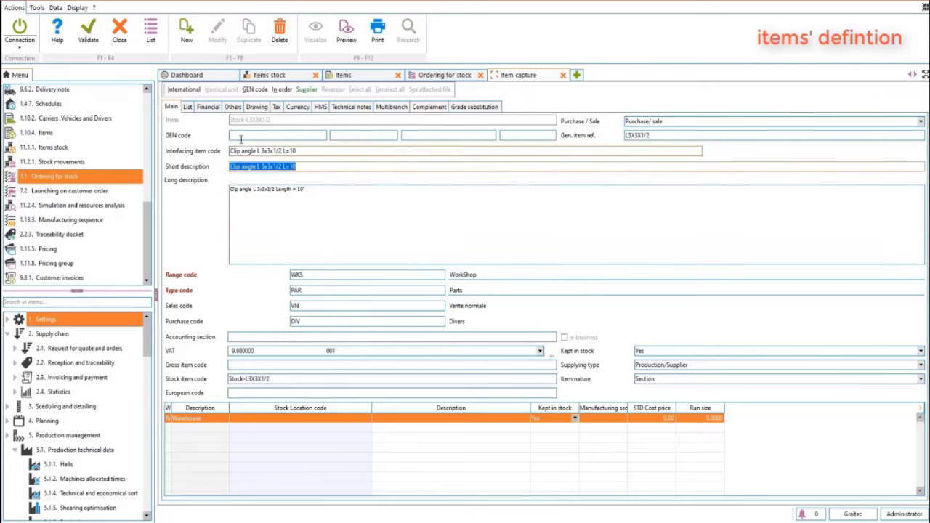
left_click(232, 107)
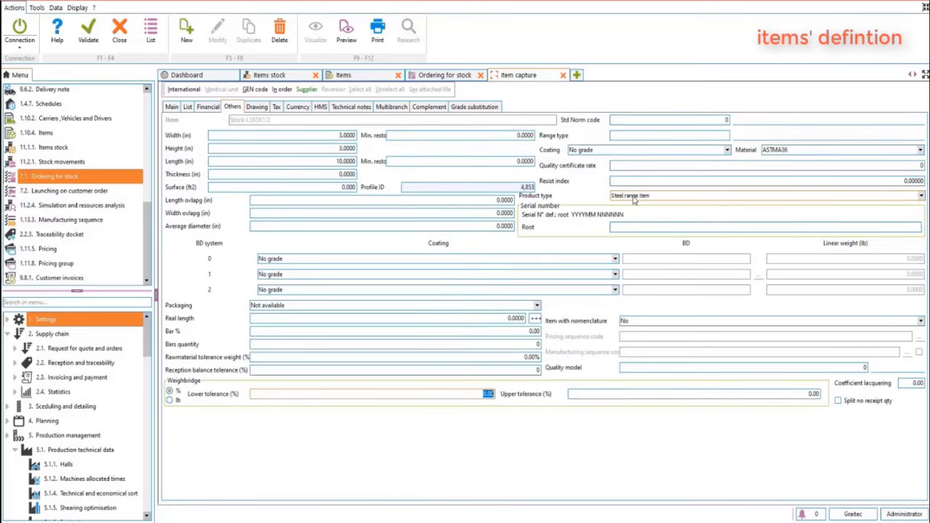
left_click(352, 107)
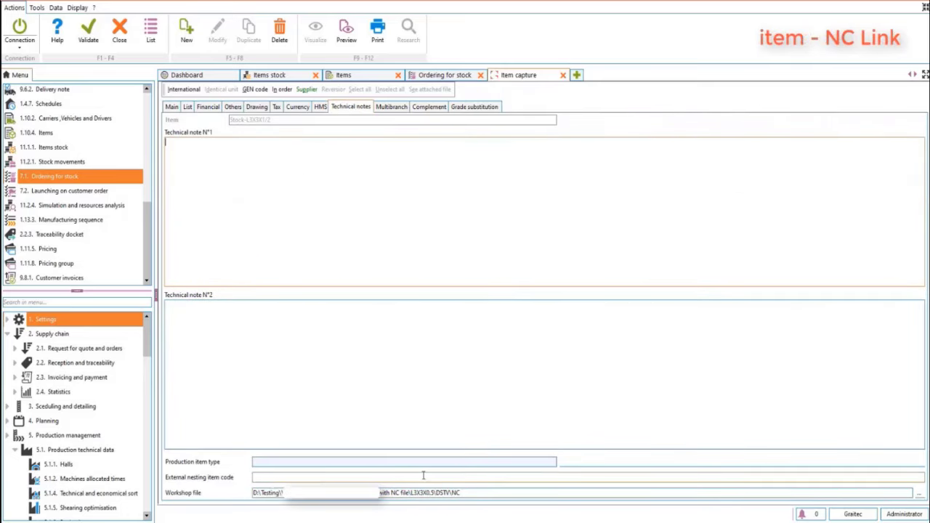
Validate the Stock-L3X3X1/2 record, and check the StockRML3X3X1/2 item's main definition, dimensions and material.
left_click(88, 30)
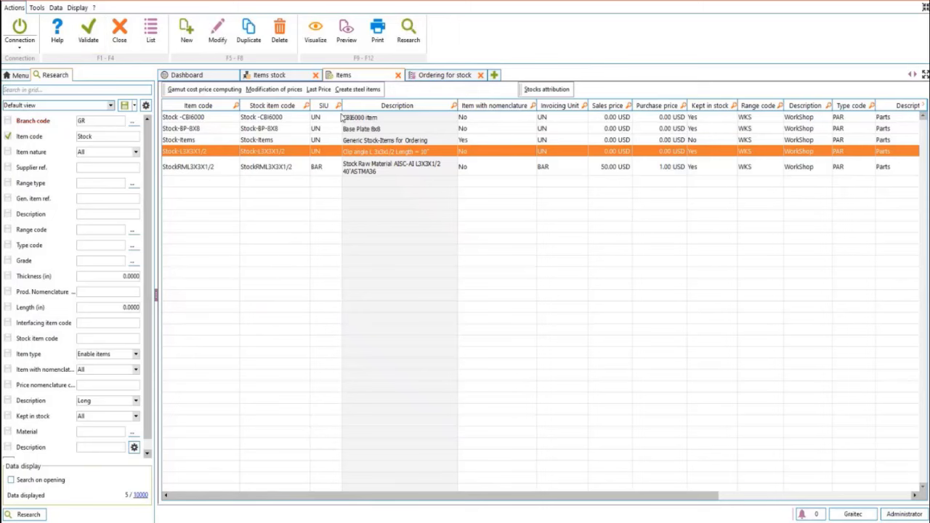
left_click(359, 167)
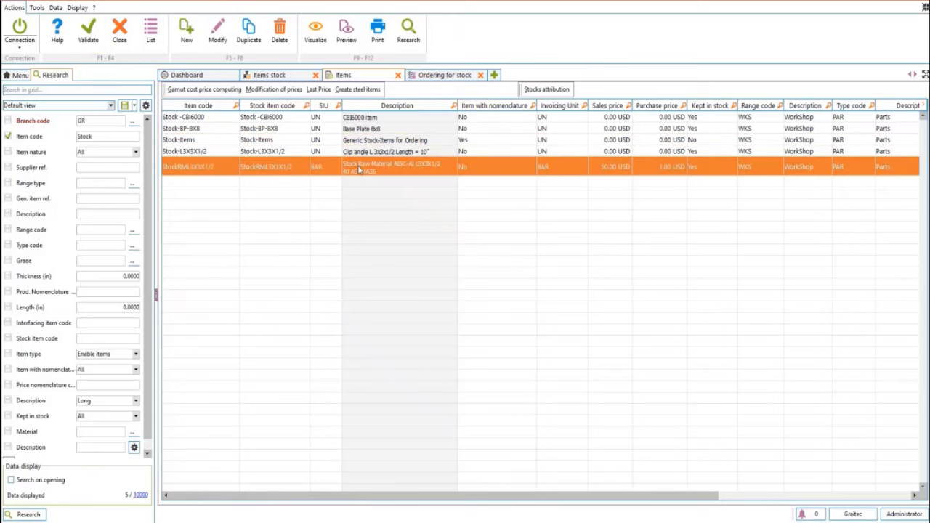
double_click(359, 167)
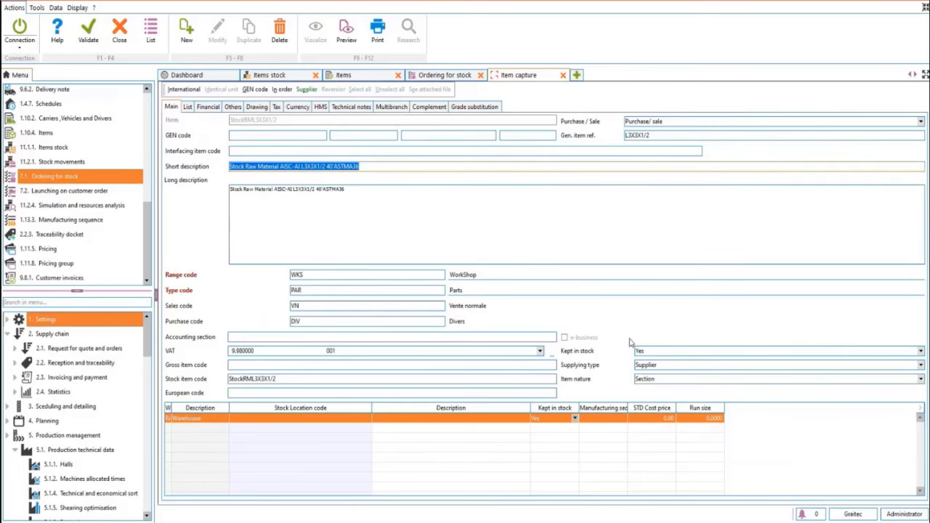
left_click(232, 107)
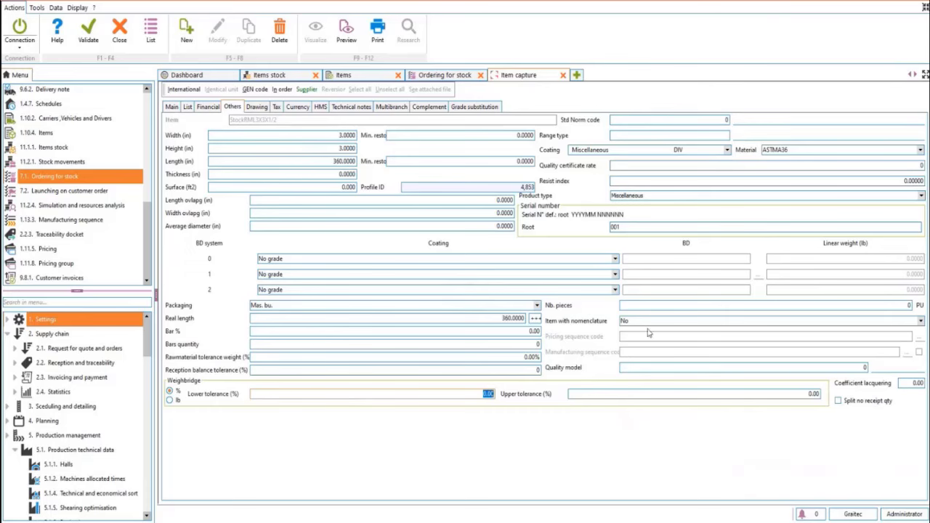
left_click(562, 76)
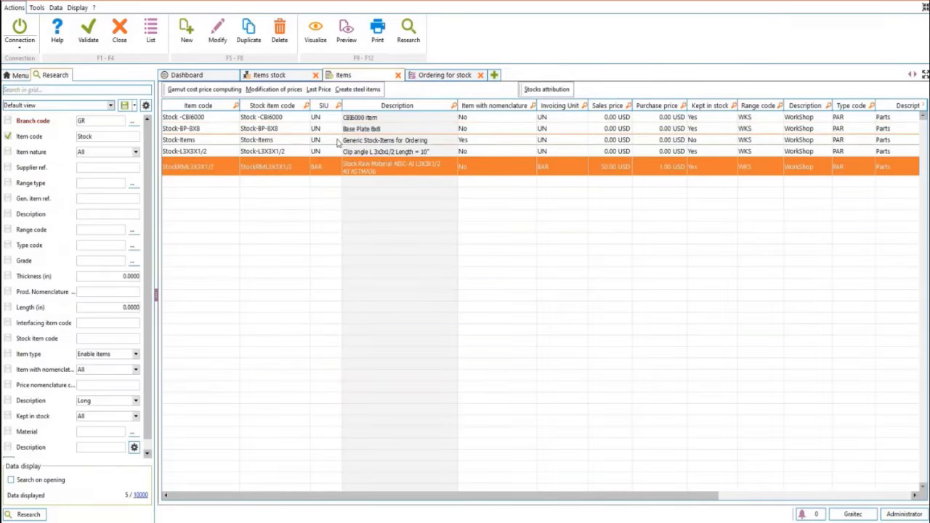
Review the Stock-Items record and the formula of the Dialog variable in its StockForOrder manufacturing sequence.
double_click(362, 141)
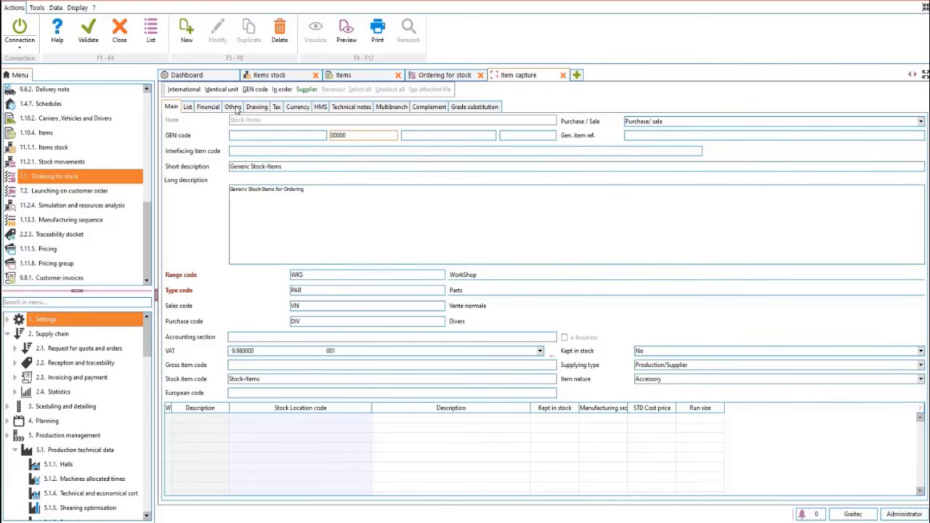
left_click(236, 107)
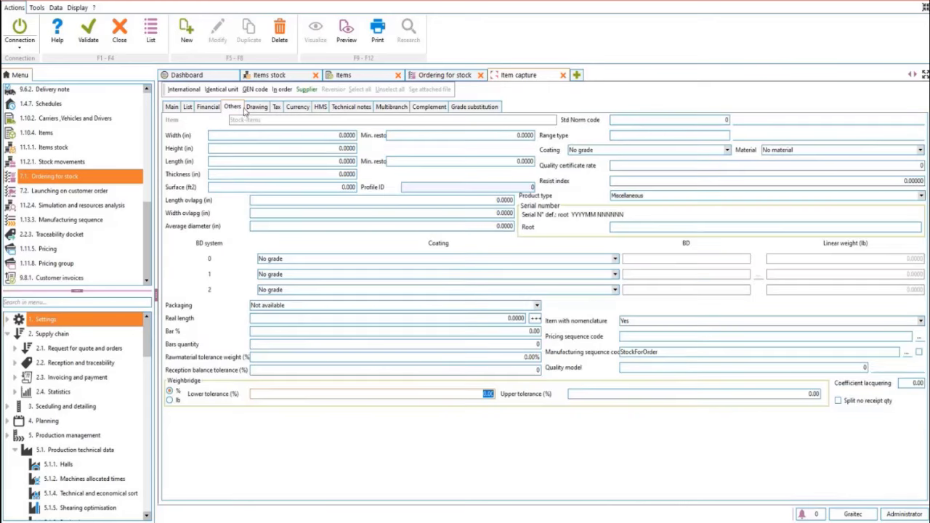
left_click(906, 352)
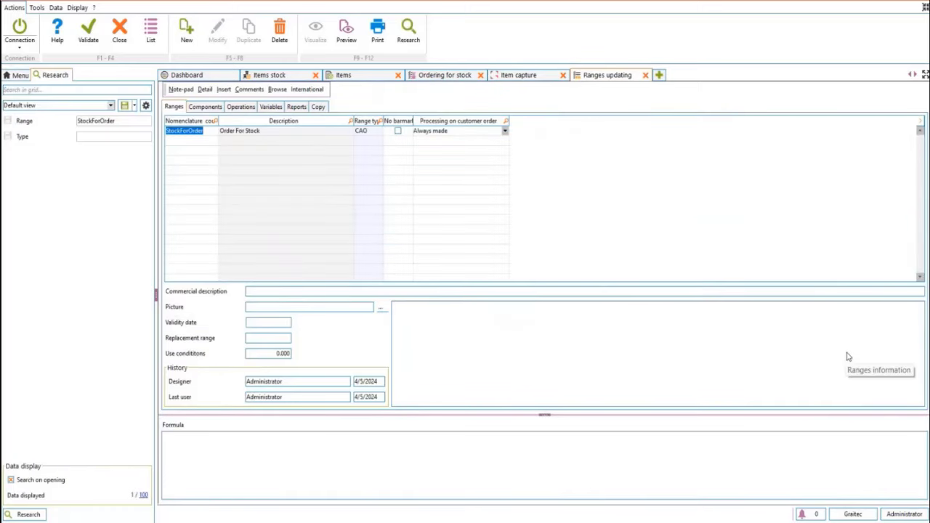
left_click(269, 107)
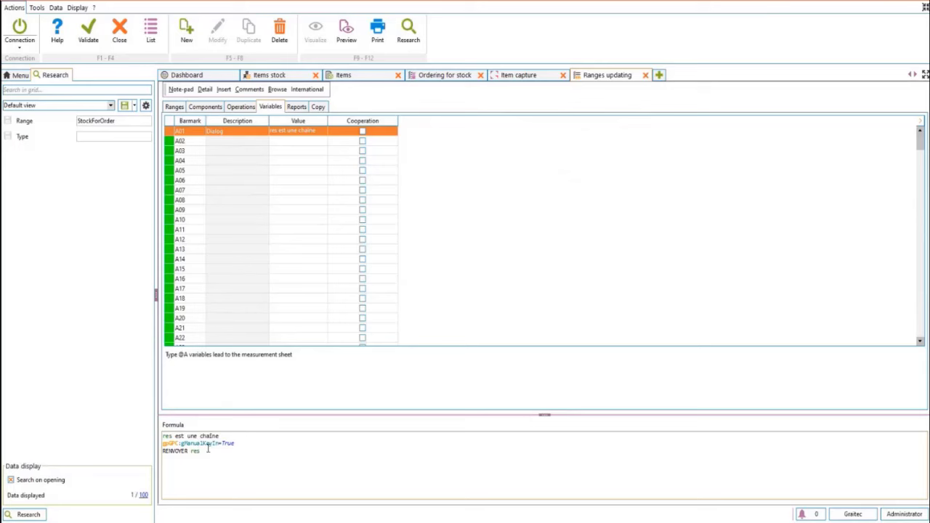
left_click_drag(208, 448, 146, 431)
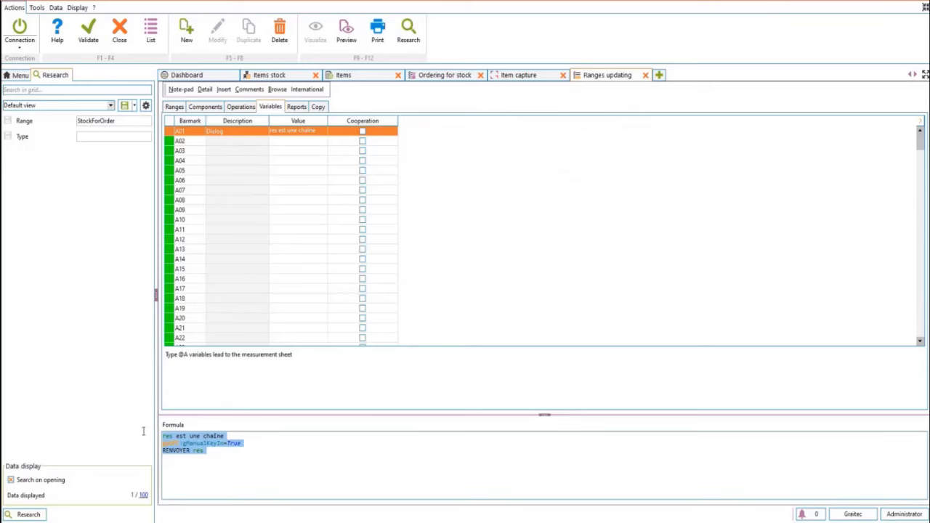
left_click(645, 75)
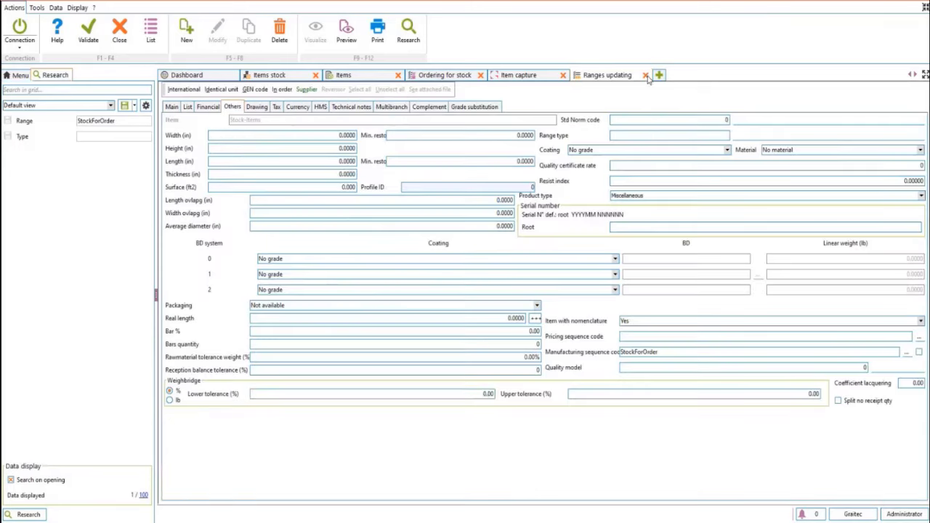
left_click(562, 75)
Open the newest stock order in Ordering for stock and add a Stock-Items line to its items.
left_click(445, 75)
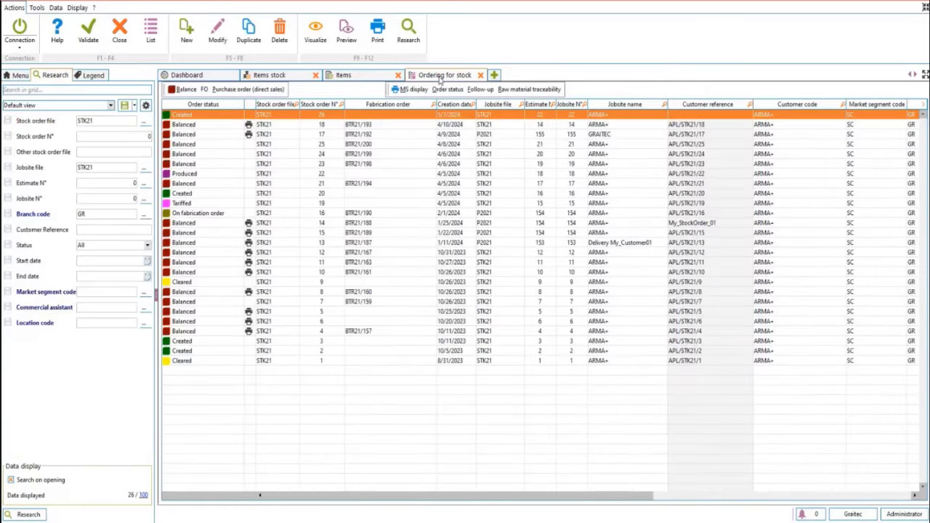
double_click(194, 117)
left_click(271, 106)
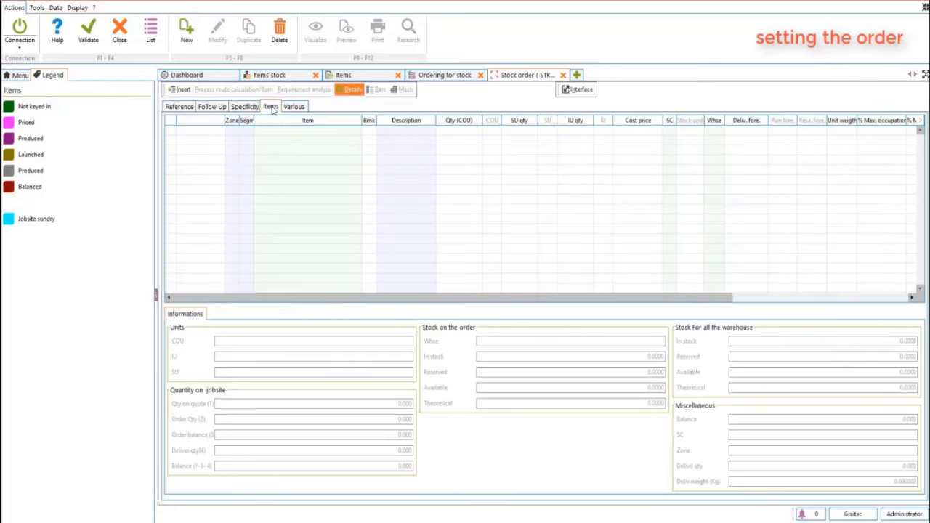
left_click(186, 29)
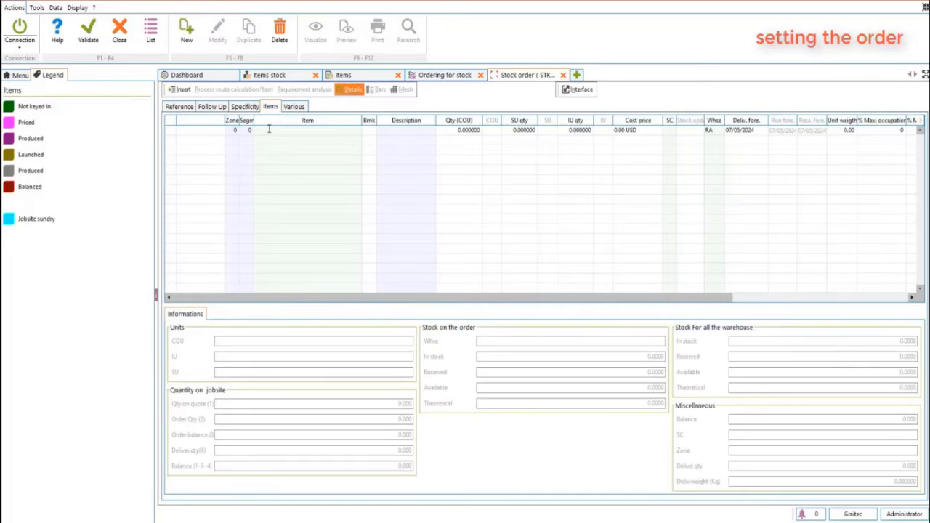
double_click(268, 128)
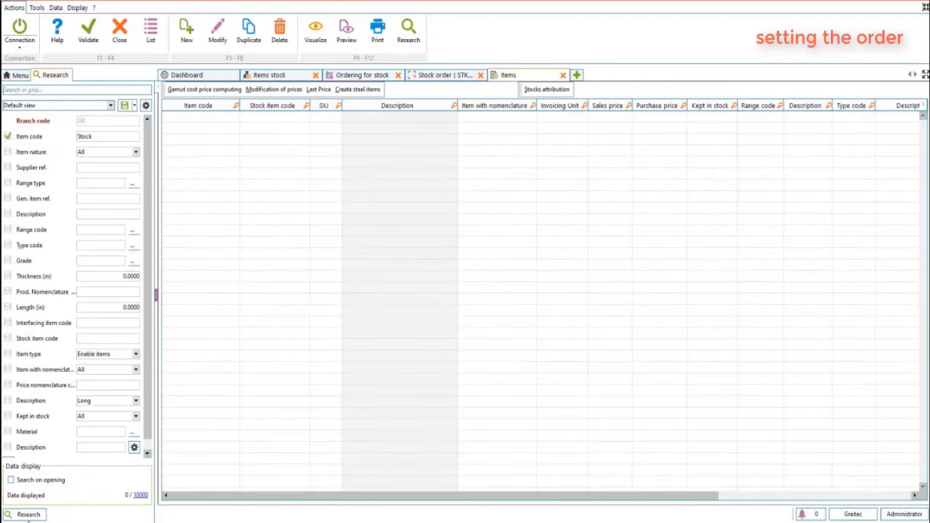
left_click(28, 515)
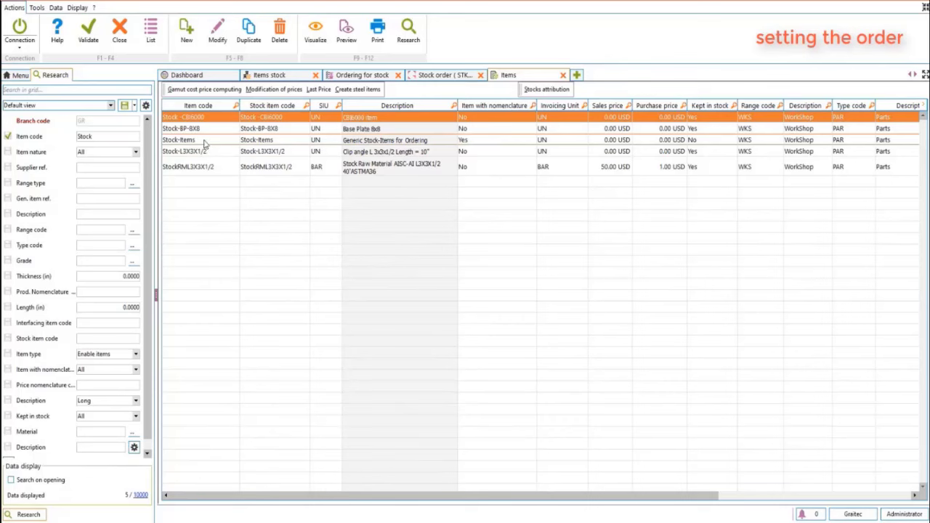
left_click(205, 140)
double_click(205, 142)
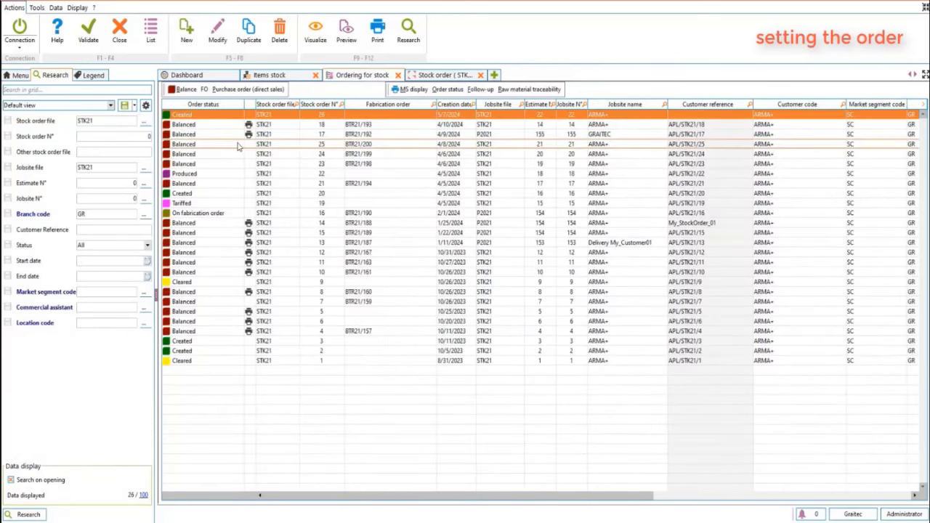
double_click(204, 116)
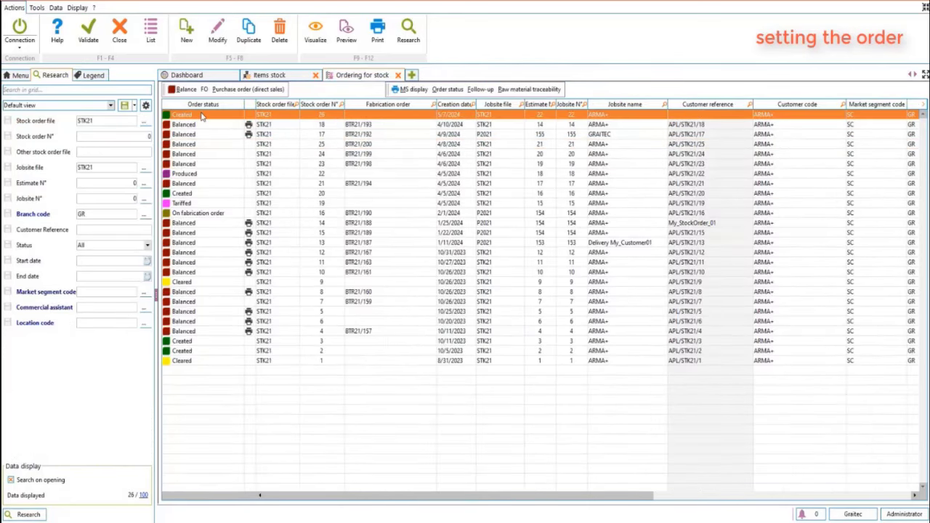
left_click(270, 103)
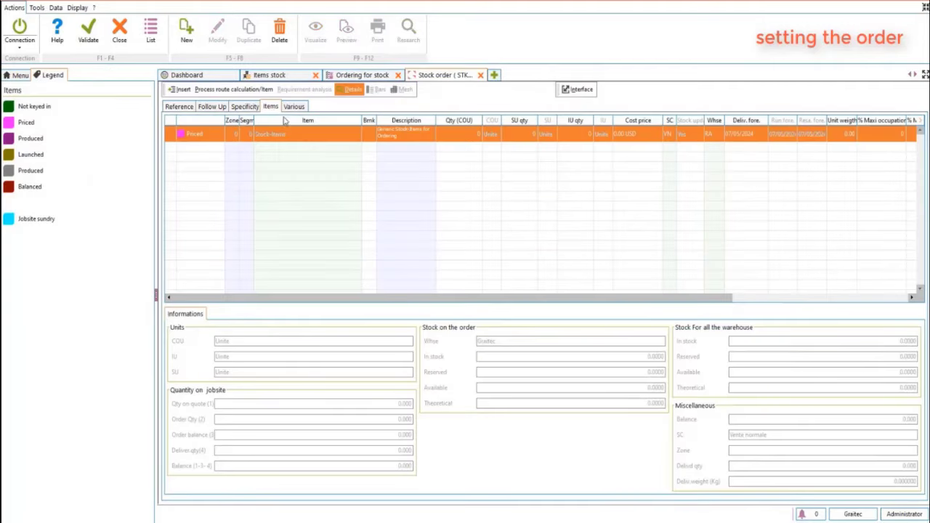
Set the Stock-Items line's quantity to 1 and its cost price to 10 USD.
left_click(474, 140)
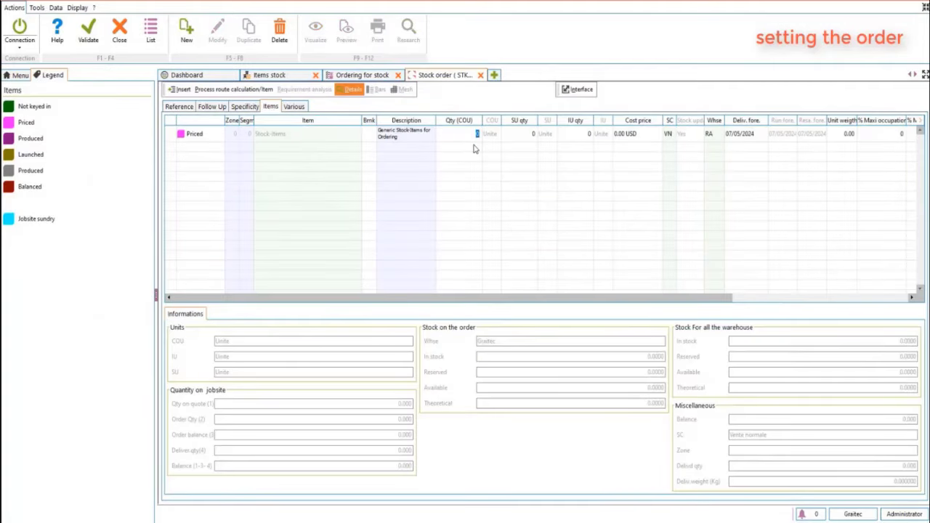
type("1")
left_click(626, 133)
type("10")
key("Return")
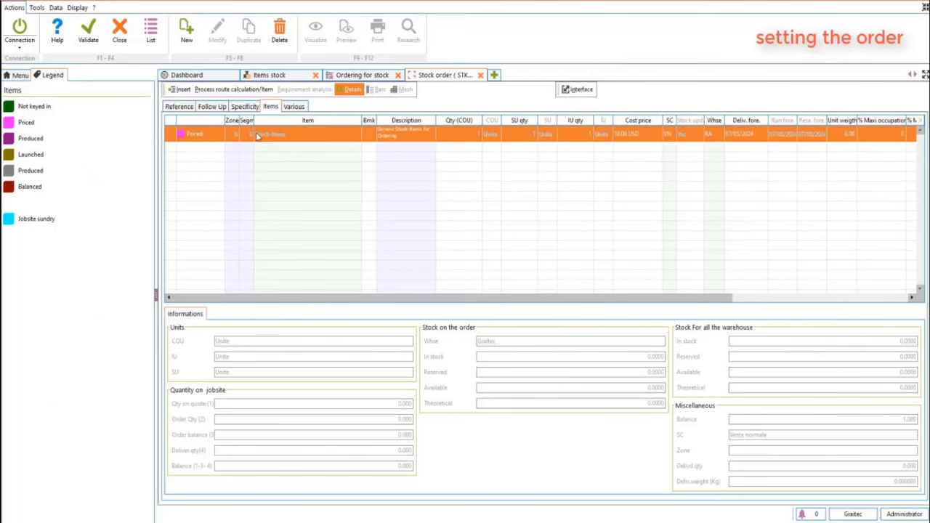
Run the process route calculation on the Stock-Items line and add Stock-L3X3X1/2 to its manual nomenclature.
left_click(227, 90)
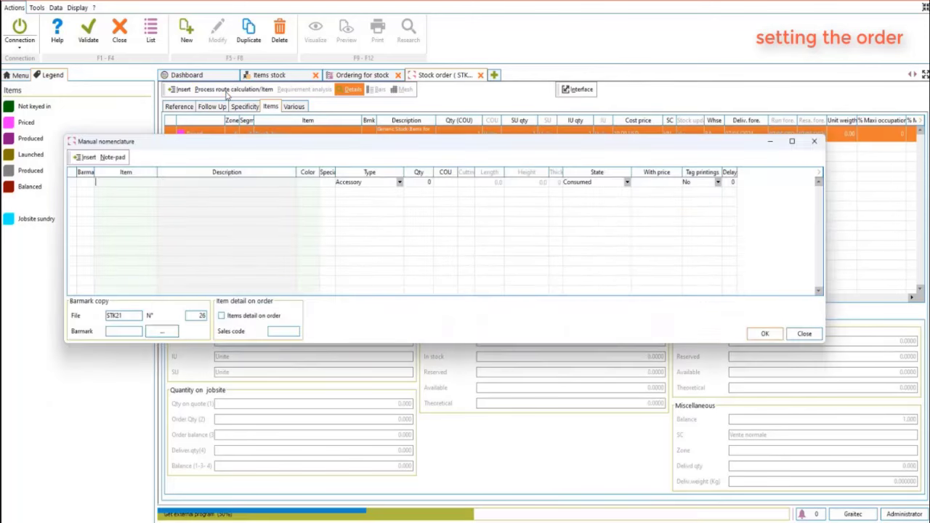
double_click(129, 183)
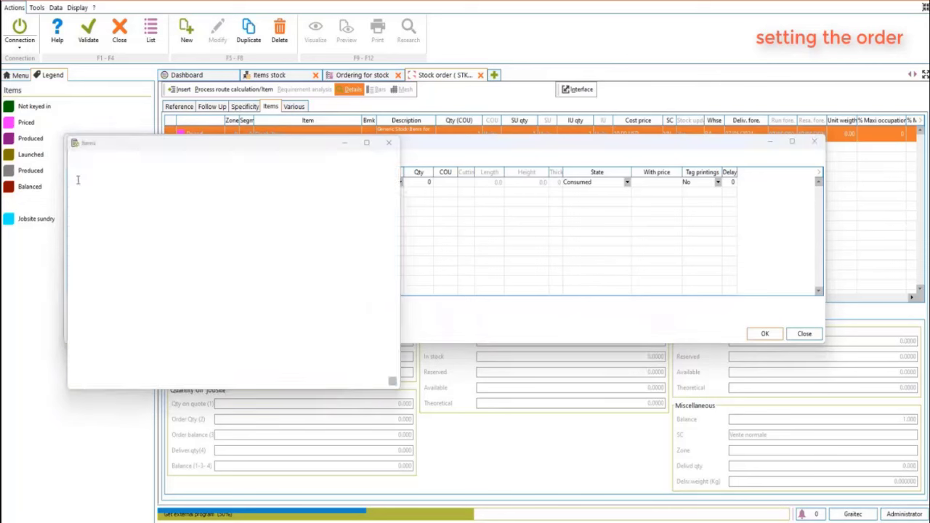
left_click(99, 379)
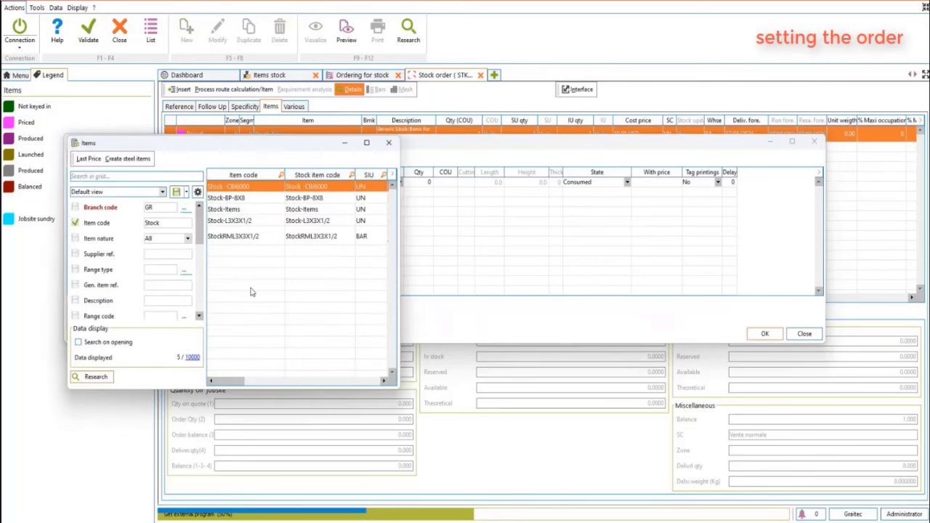
left_click_drag(407, 235, 600, 233)
double_click(474, 226)
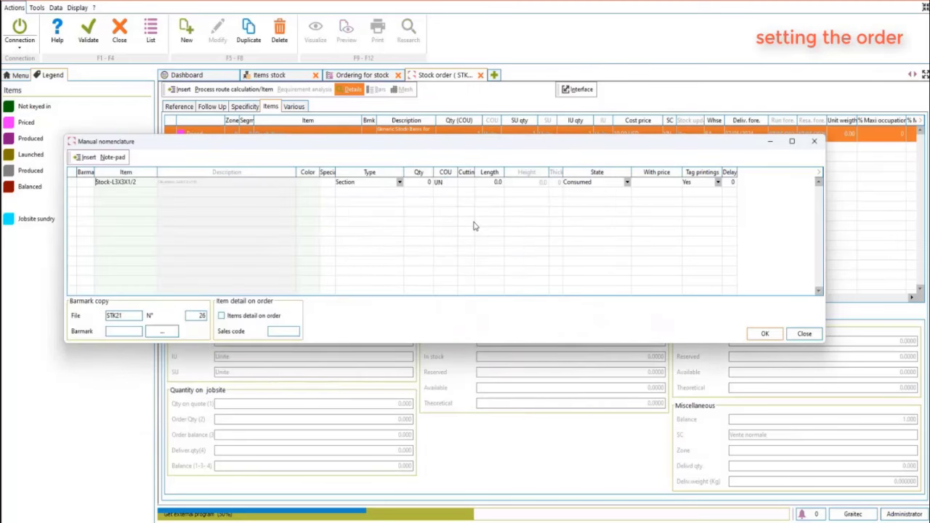
Define the Stock-L3X3X1/2 nomenclature line as type Accessory, quantity 15, state Created and price 1.
left_click(379, 184)
left_click(356, 212)
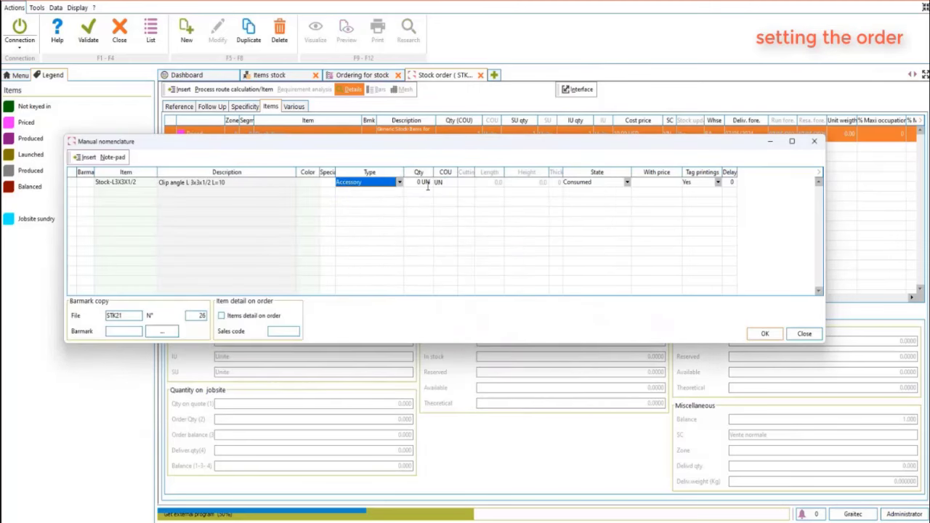
left_click(418, 183)
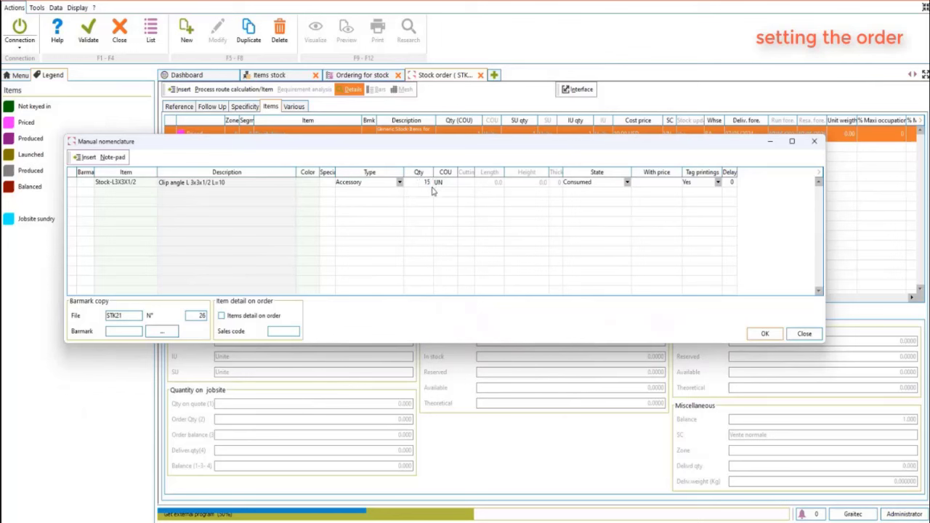
left_click(653, 182)
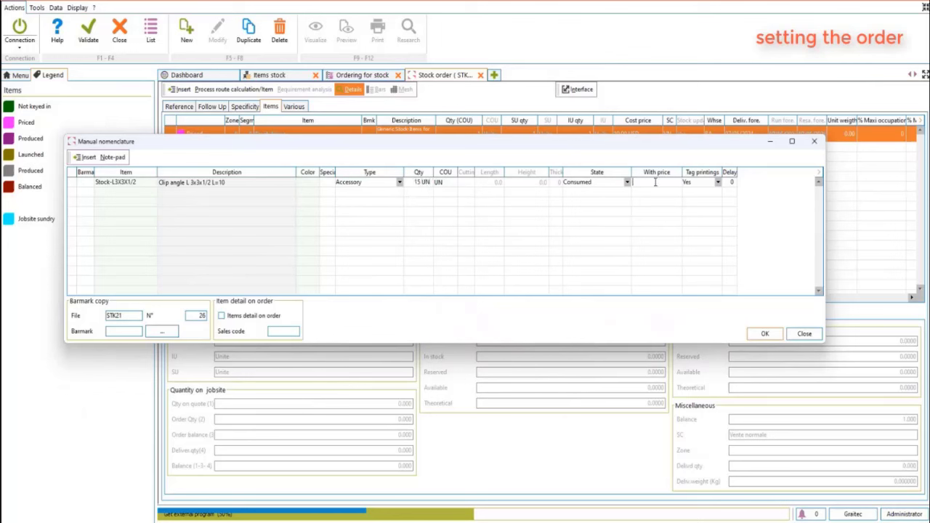
left_click(611, 183)
left_click(574, 201)
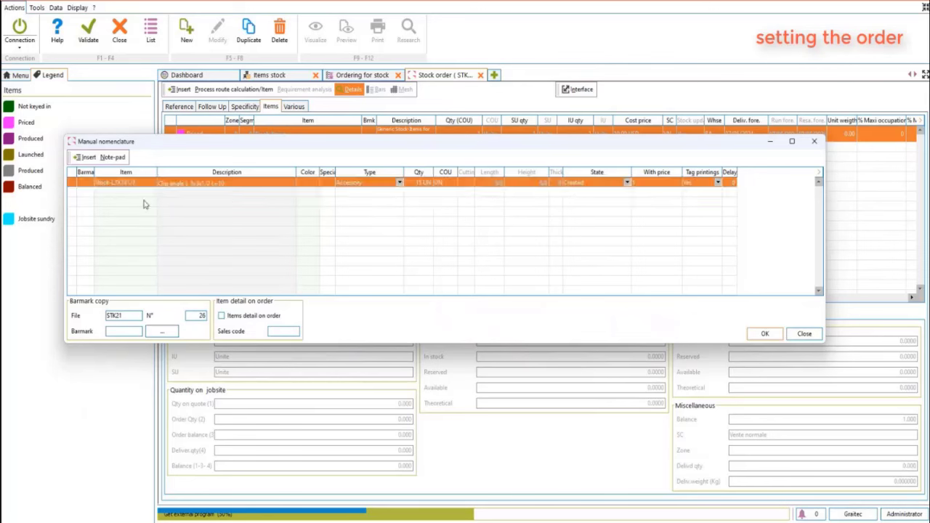
Insert another manual nomenclature line for the raw material item StockRML3X3X1/2.
left_click(85, 157)
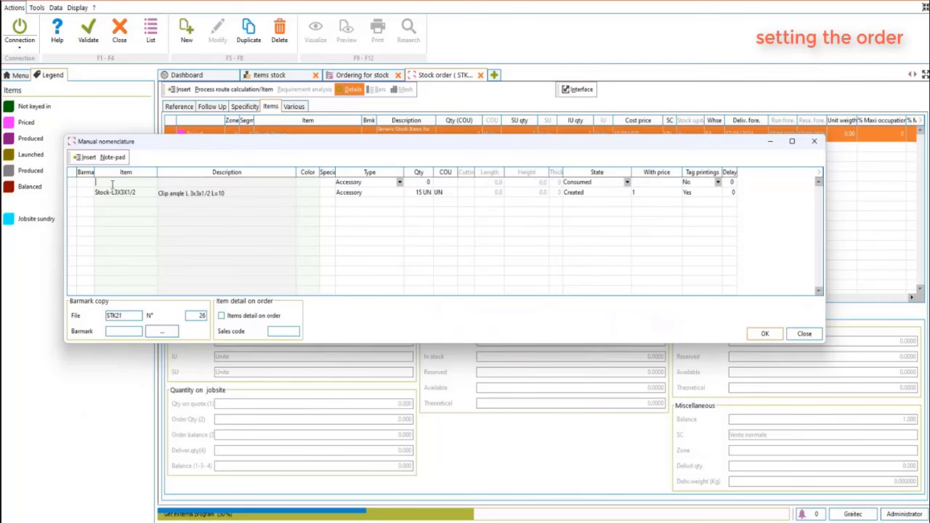
double_click(113, 183)
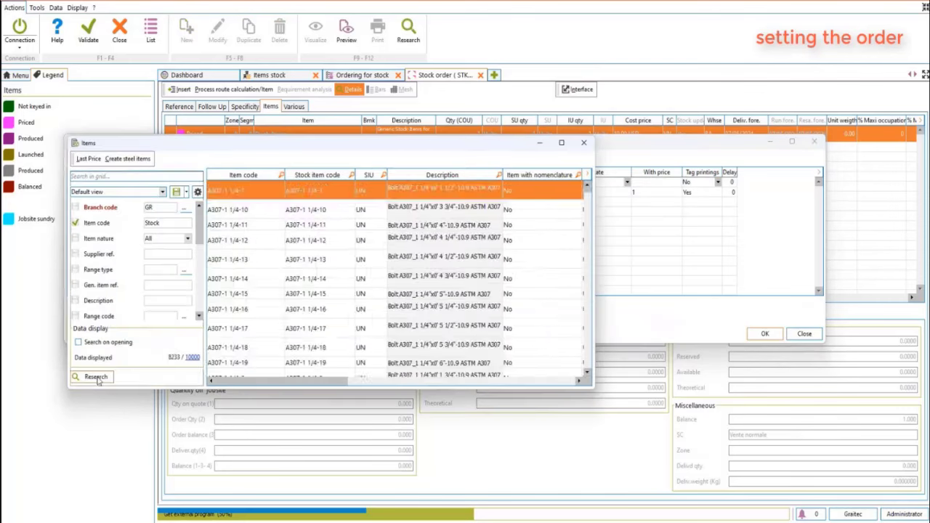
left_click(247, 242)
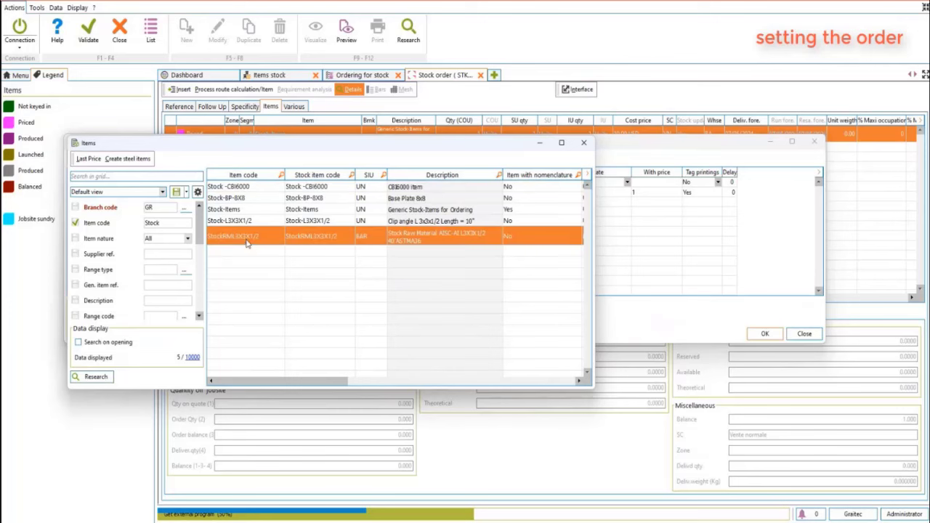
double_click(247, 243)
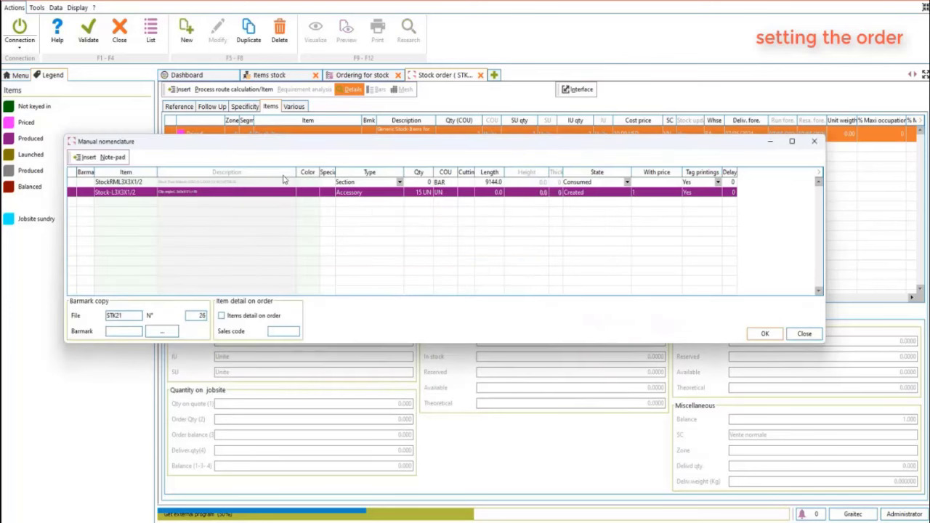
Define the StockRML3X3X1/2 nomenclature line as type Accessory, quantity 1, state Consumed and price 0, and confirm the manual nomenclature.
left_click(369, 182)
left_click(378, 183)
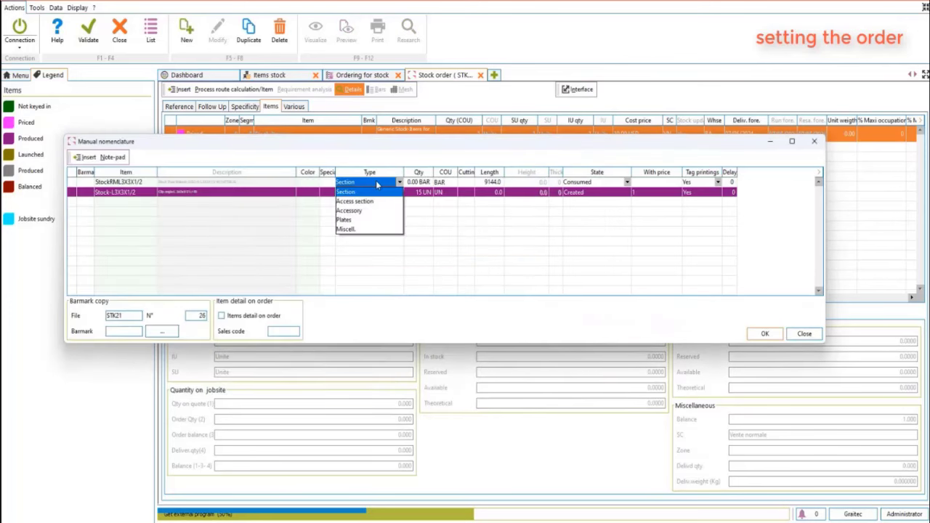
left_click(349, 209)
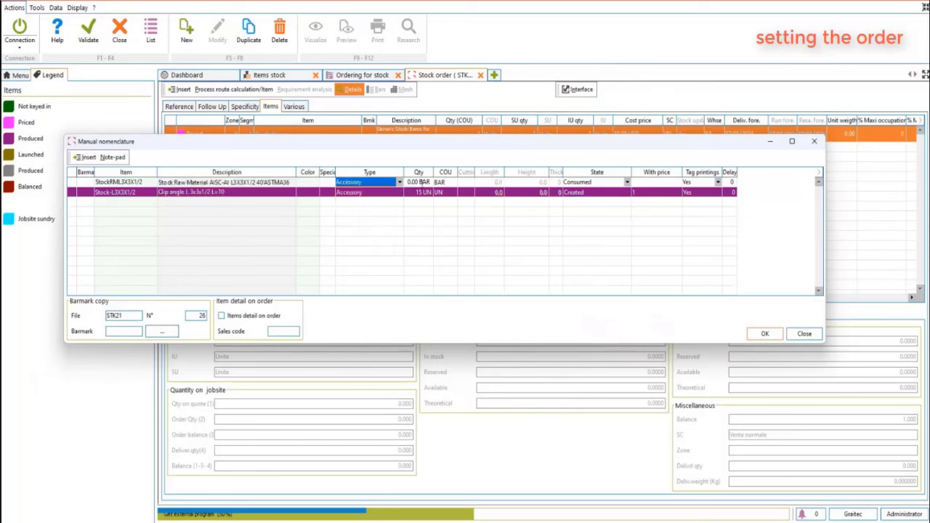
left_click(600, 183)
left_click(654, 181)
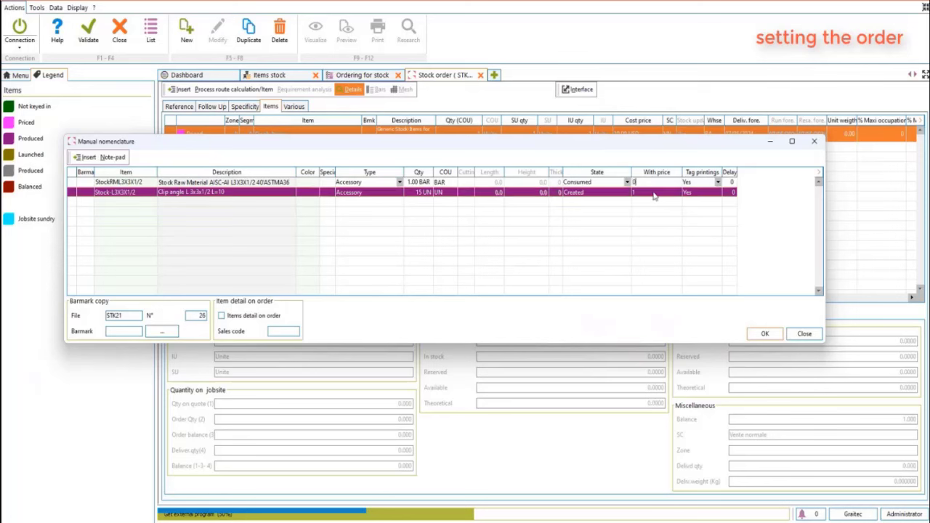
left_click(593, 221)
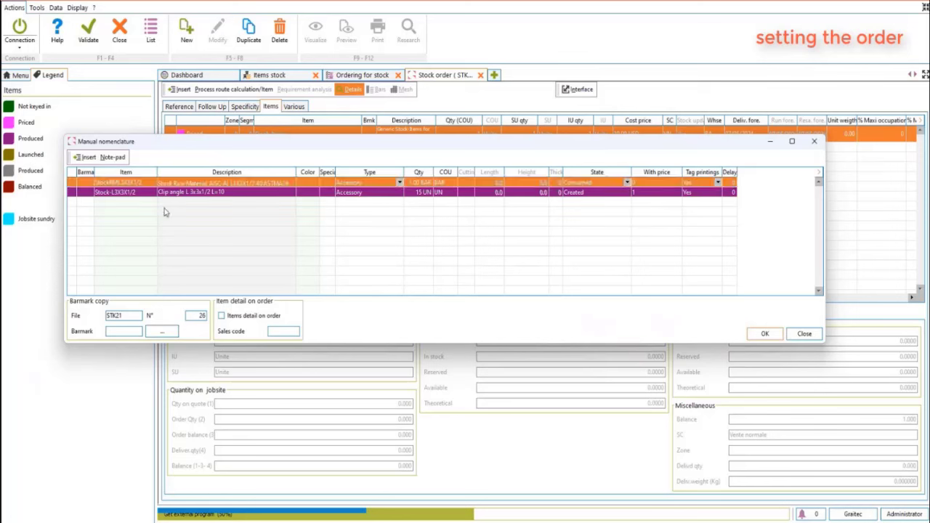
left_click(228, 192)
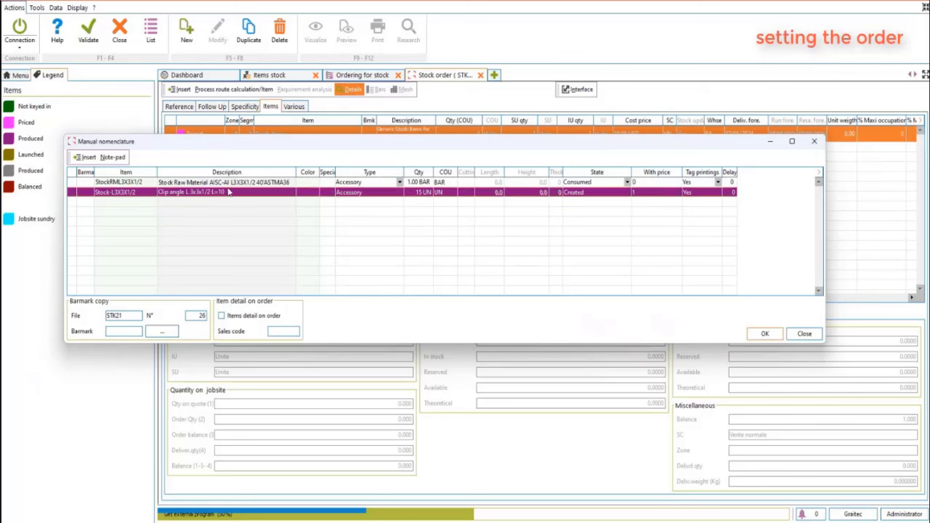
left_click(762, 334)
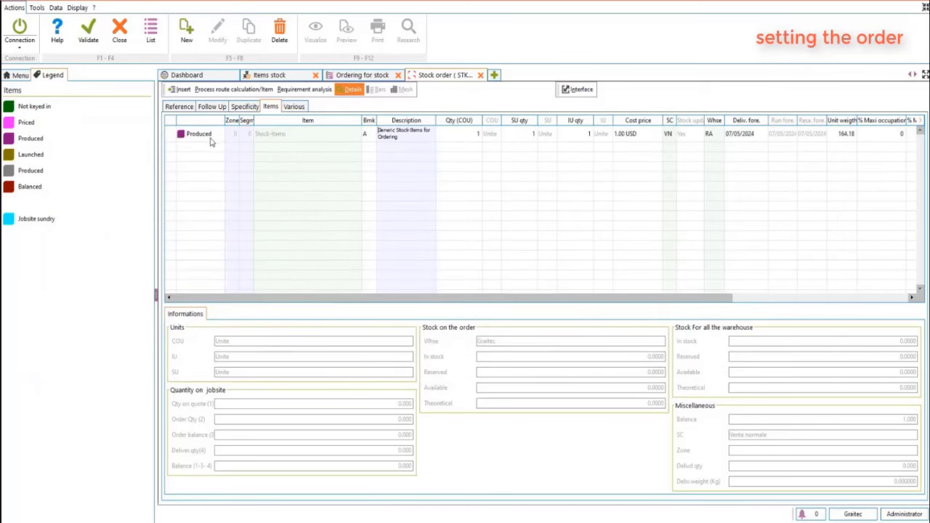
Review the clip angle and raw material in the items stock list, and validate the produced stock order.
left_click(278, 78)
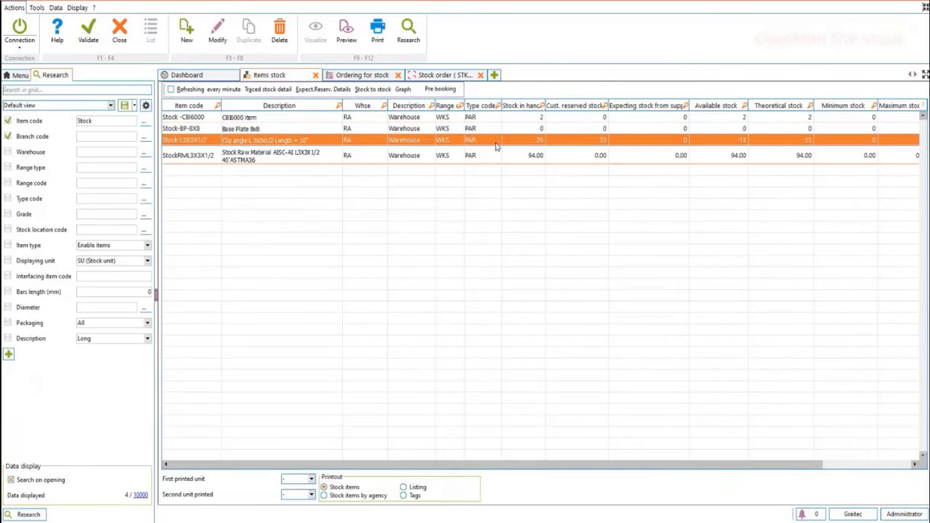
left_click(443, 75)
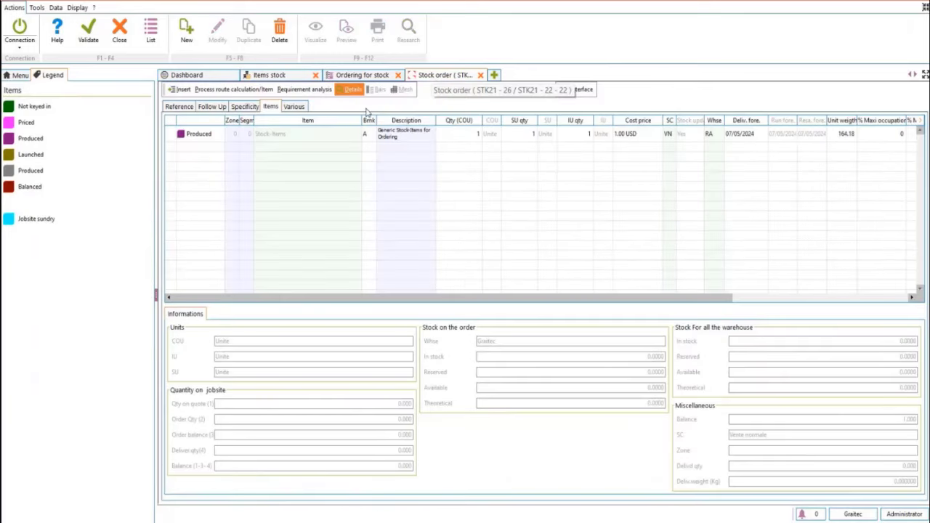
left_click(194, 138)
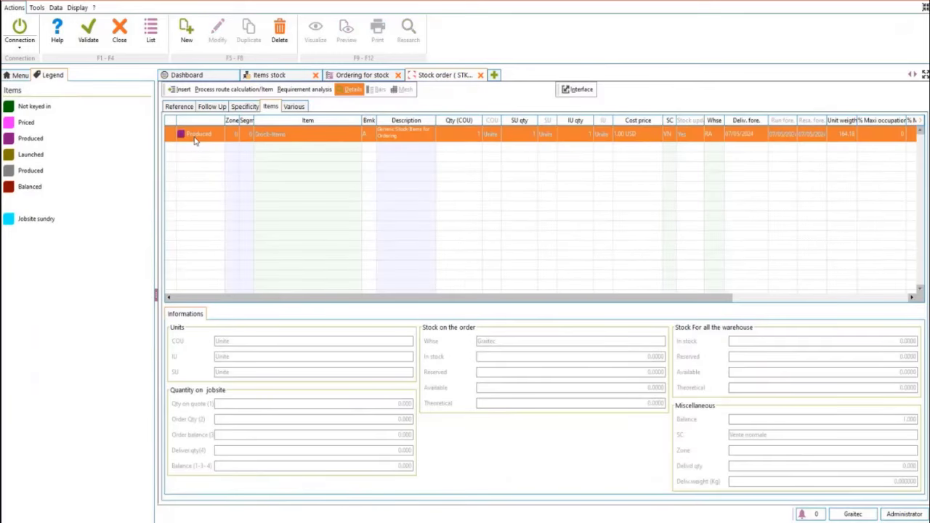
left_click(88, 32)
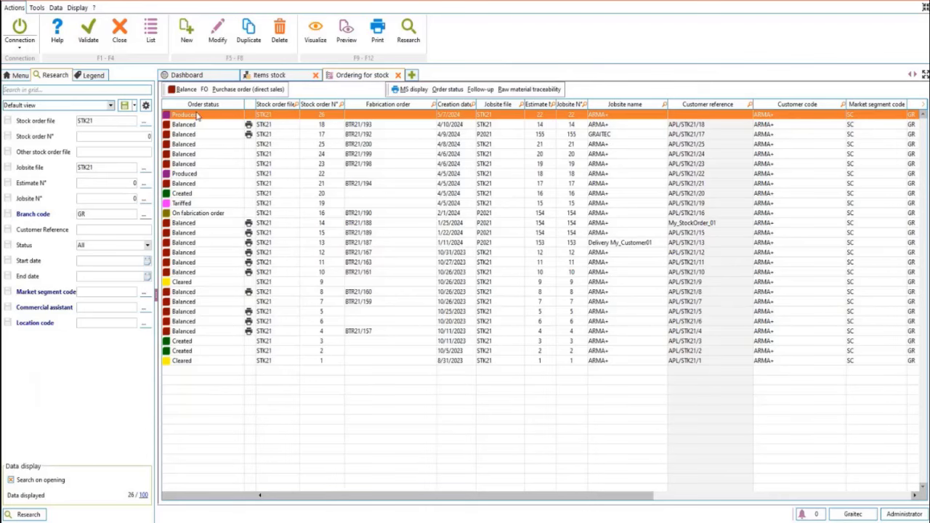
Generate the fabrication order (FO) for the new stock order and reopen the Ordering for stock list.
left_click(204, 89)
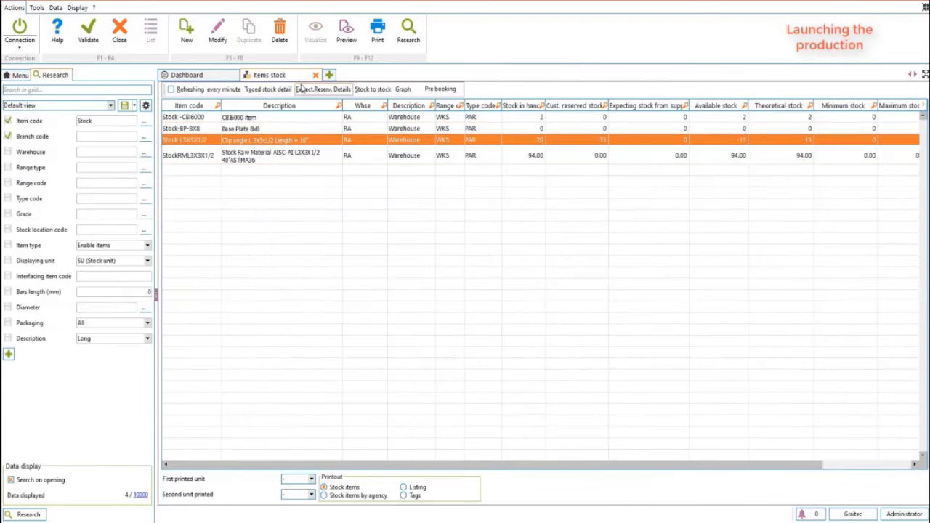
left_click(20, 75)
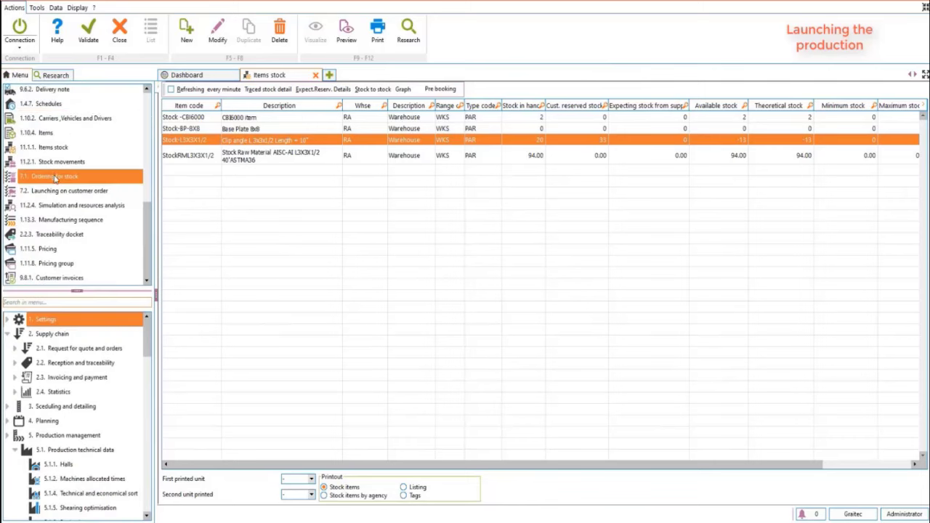
left_click(54, 177)
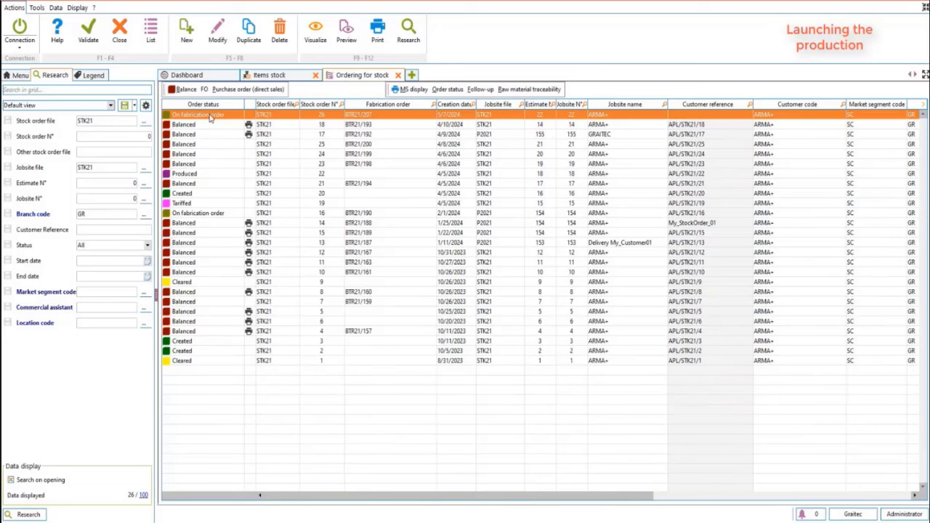
Open Manufacturing production planning and look through the on-hold fabrication orders.
left_click(17, 74)
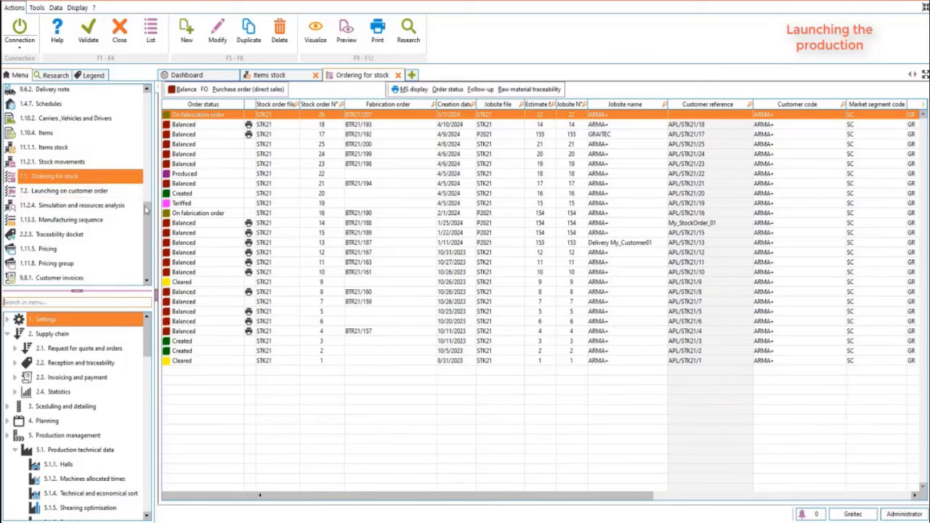
left_click_drag(148, 216, 151, 195)
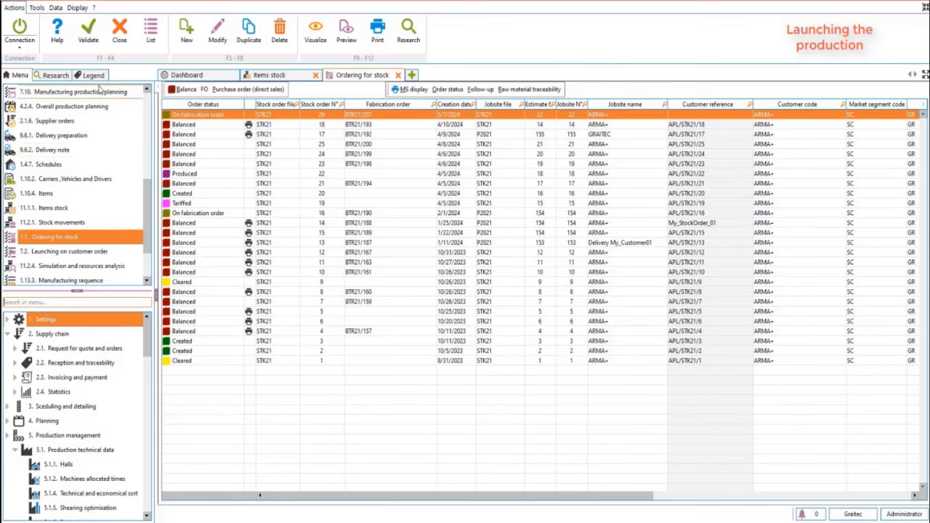
left_click(73, 93)
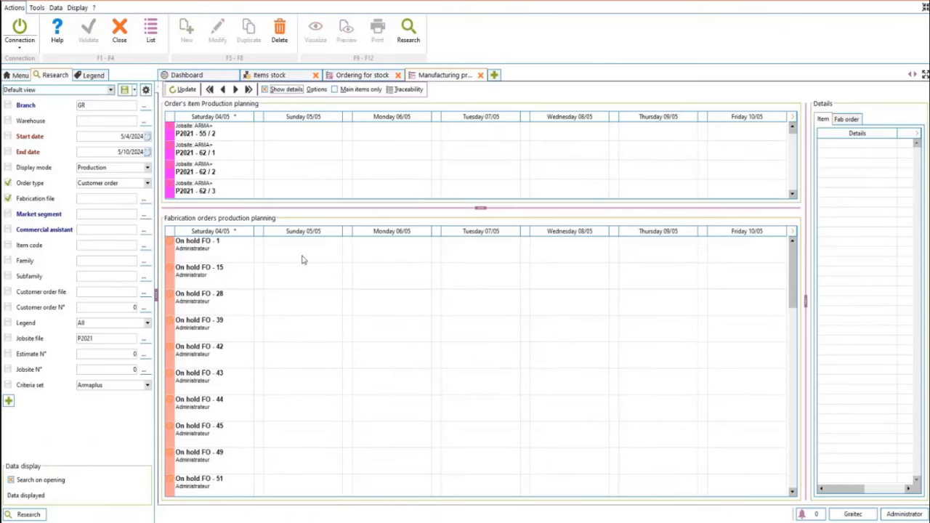
scroll(218, 338, "down", 10)
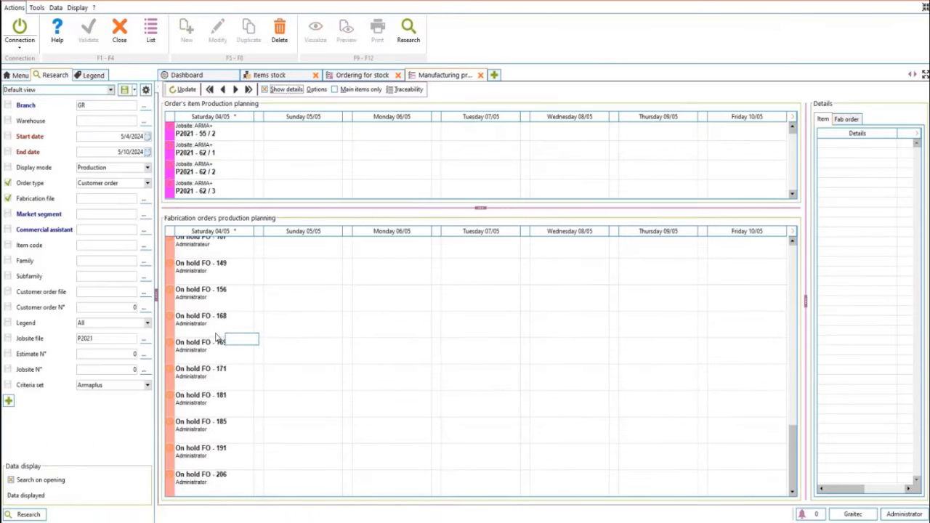
Filter the production planning by order type Stock order and jobsite file STK21.
left_click(141, 184)
left_click(99, 204)
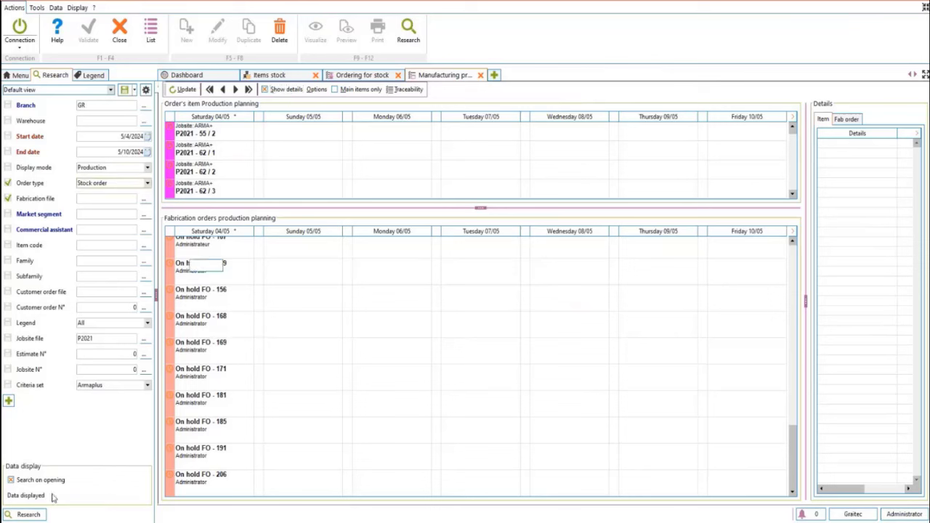
left_click(29, 515)
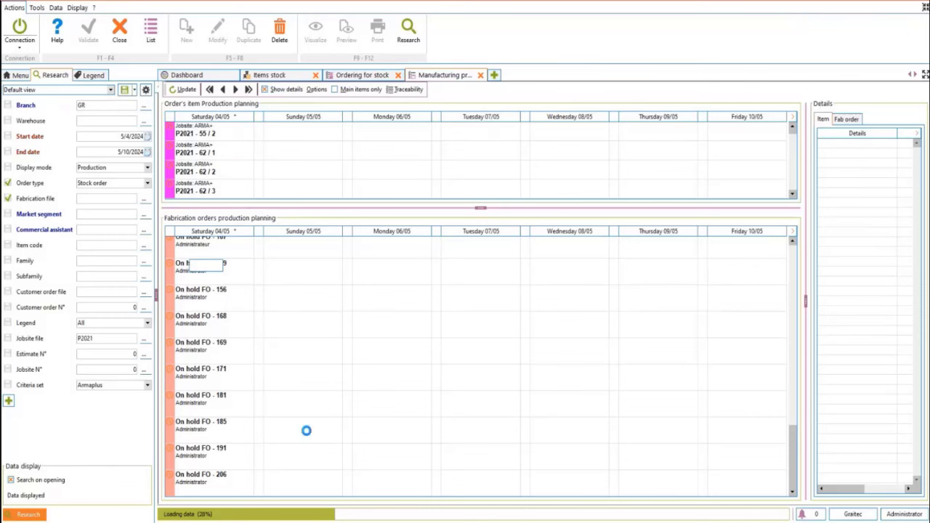
left_click(145, 341)
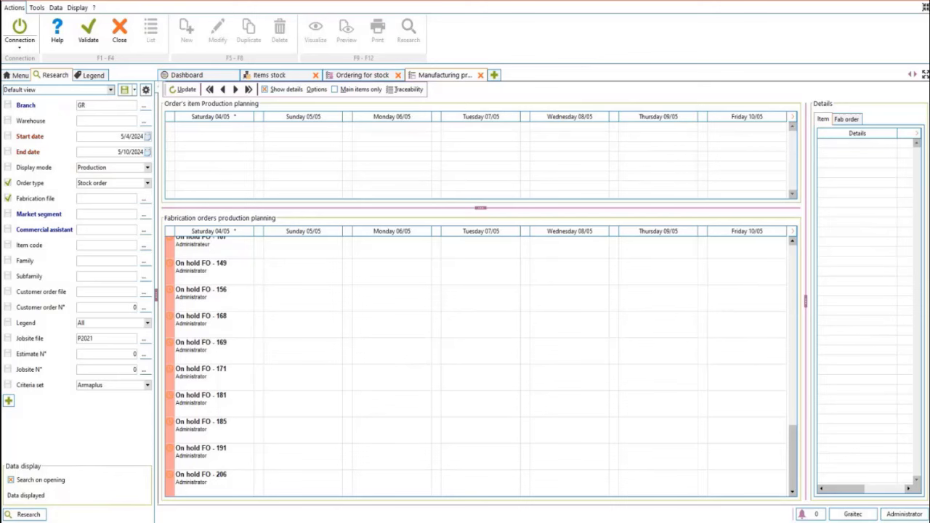
double_click(274, 160)
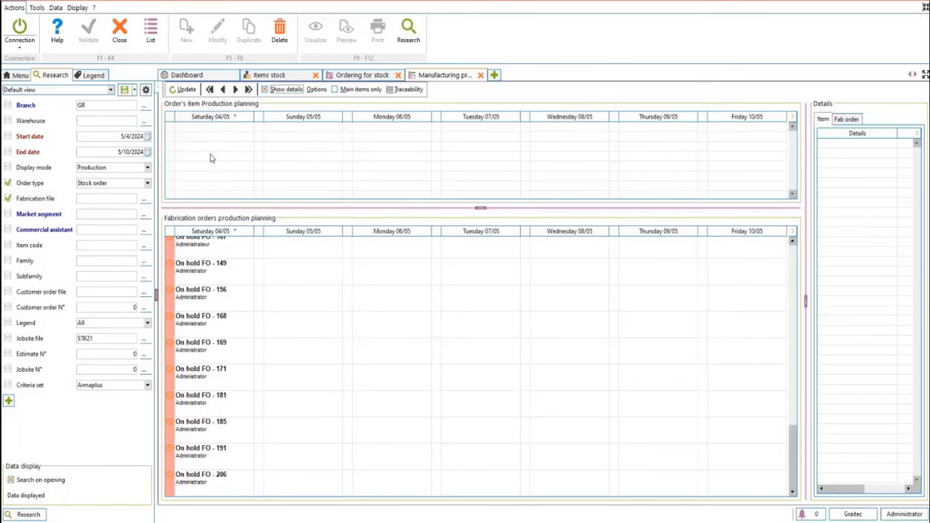
left_click(39, 513)
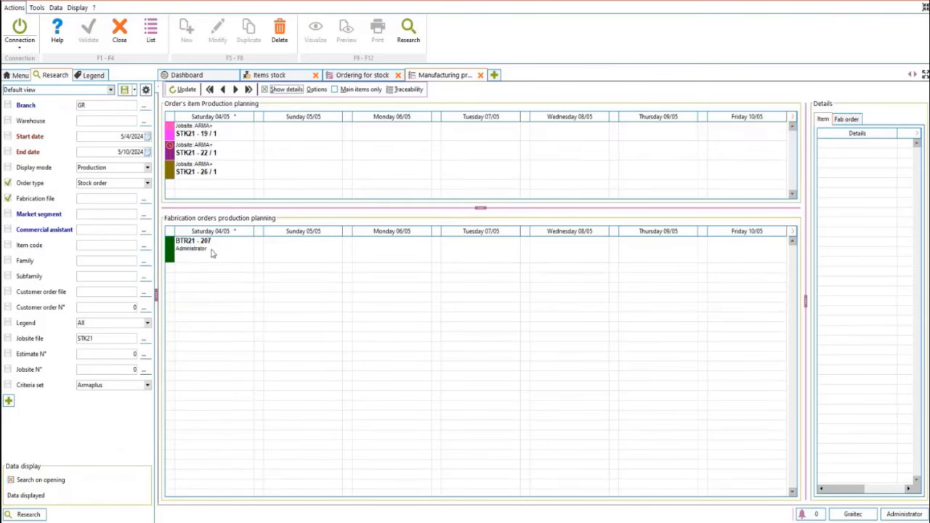
Inspect the BTR21 fabrication order's details and the actions available for it in the planning.
left_click(236, 249)
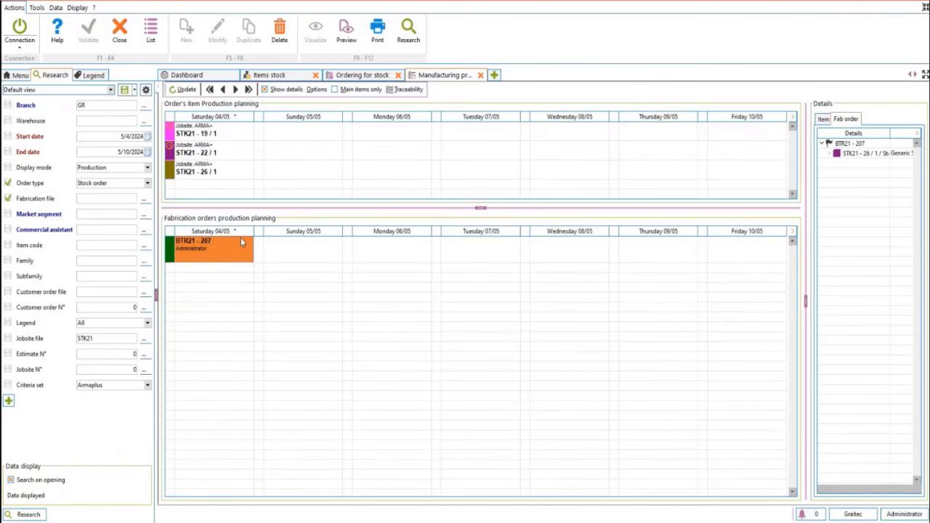
right_click(227, 251)
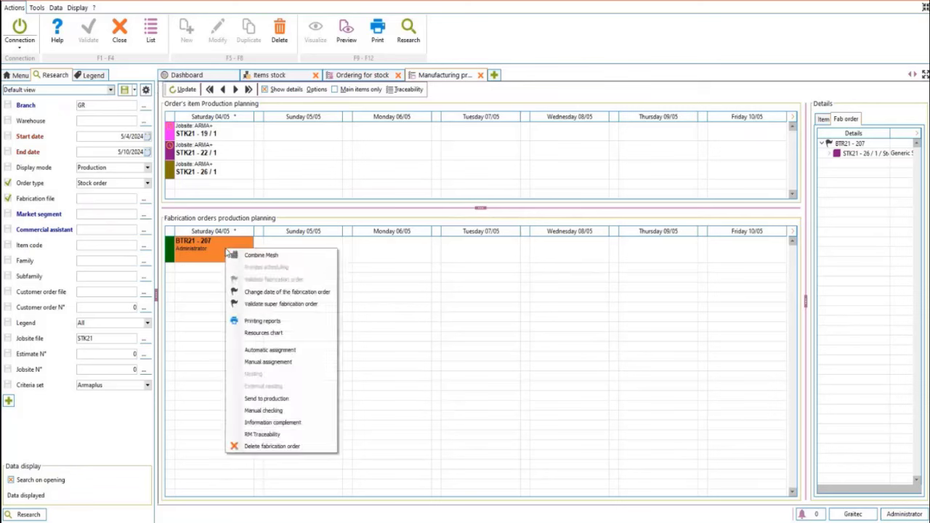
left_click(225, 251)
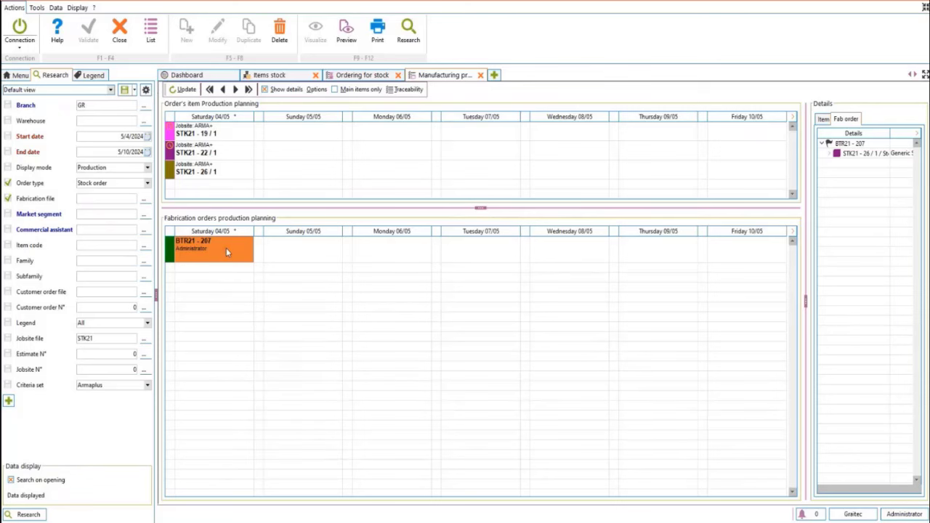
Open Launching on customer order and refresh the list of BTR21 production runs.
left_click(21, 76)
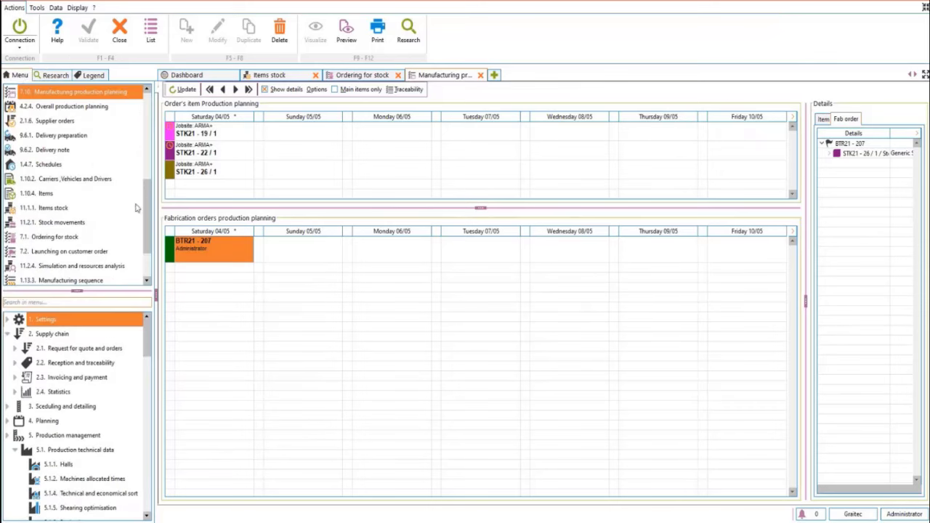
left_click(44, 255)
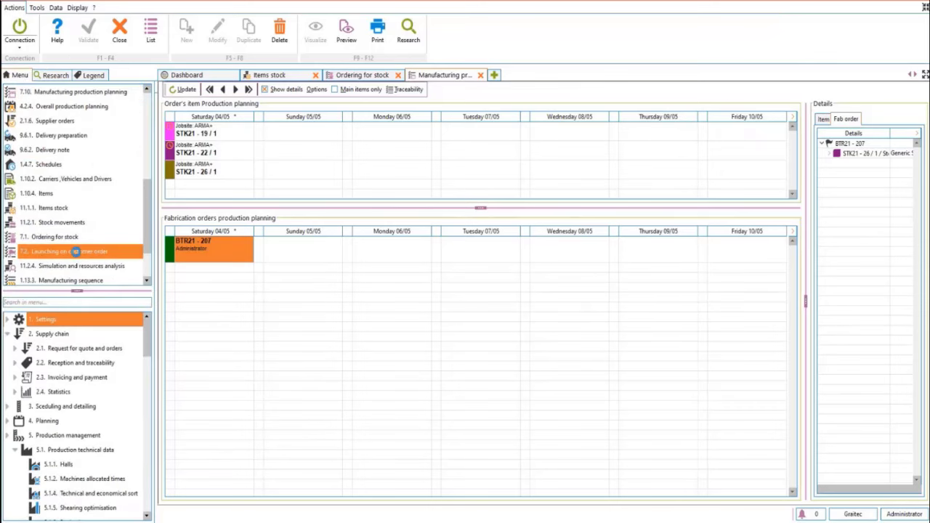
double_click(77, 253)
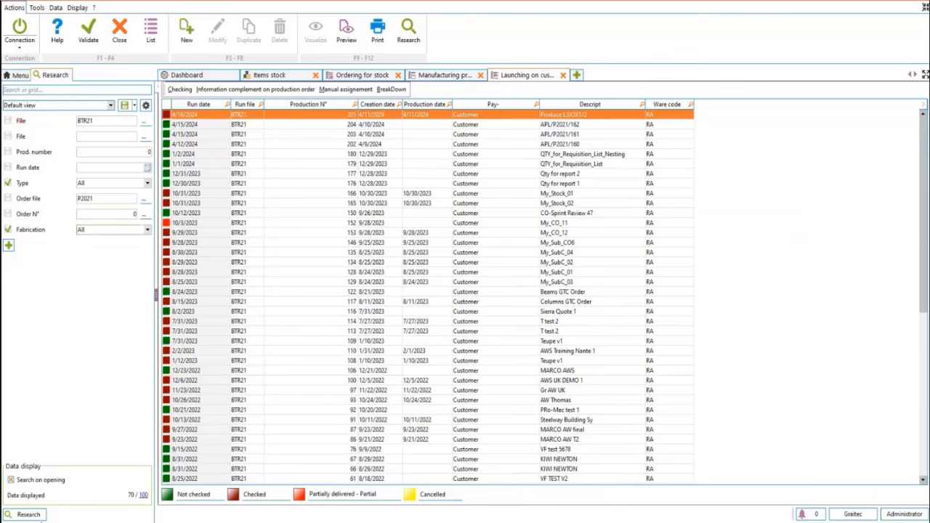
left_click(38, 515)
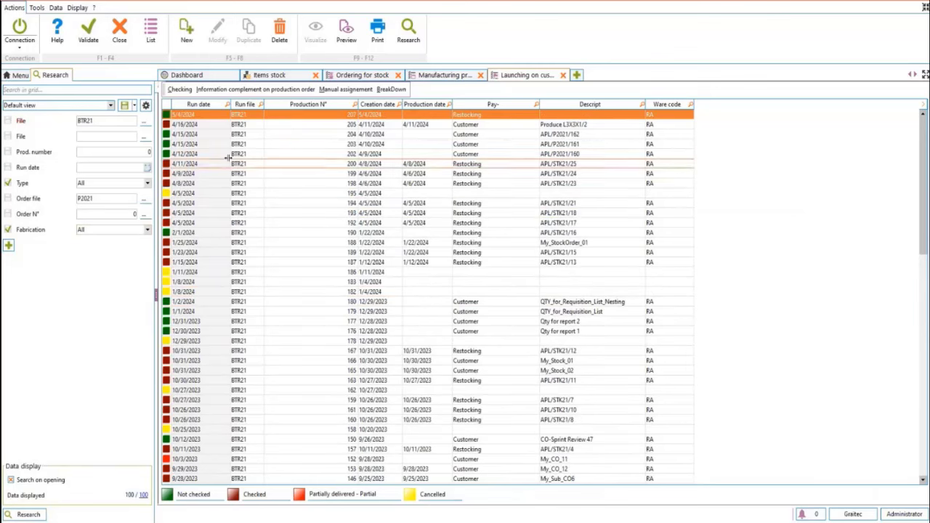
Run the production checking on the new restocking run, check all items, accept the quantities and confirm the layout process.
left_click(180, 90)
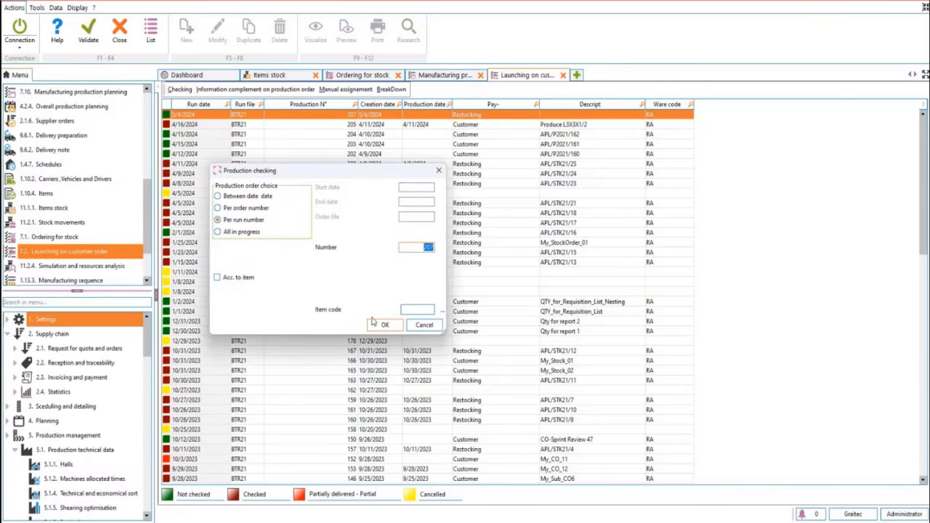
left_click(379, 324)
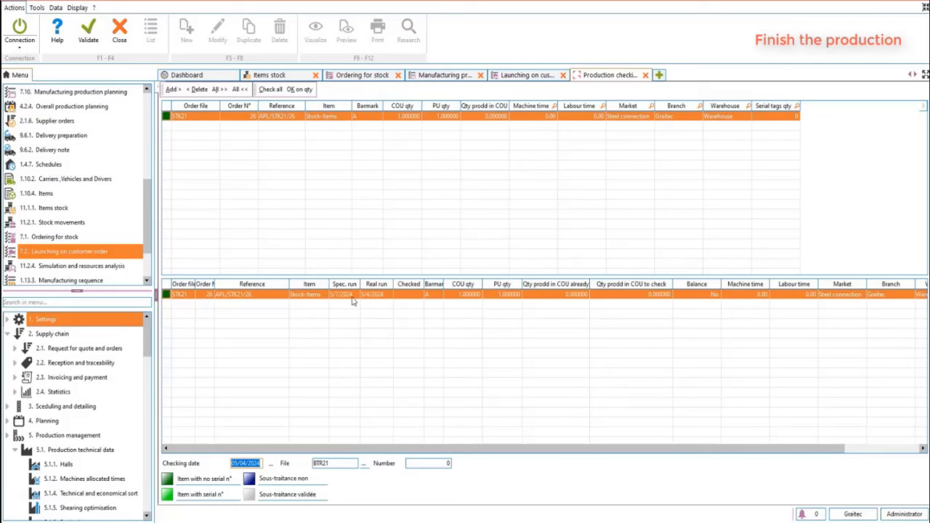
left_click(269, 92)
left_click(298, 90)
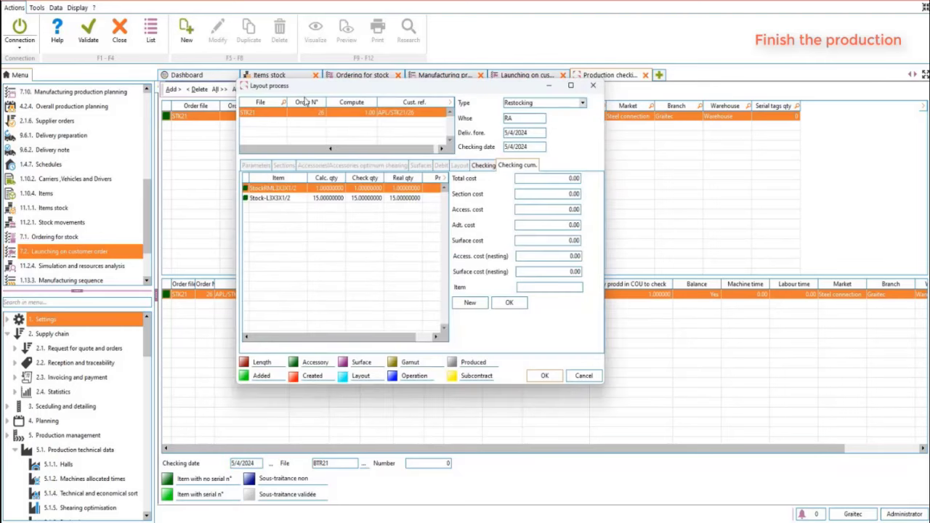
left_click(543, 376)
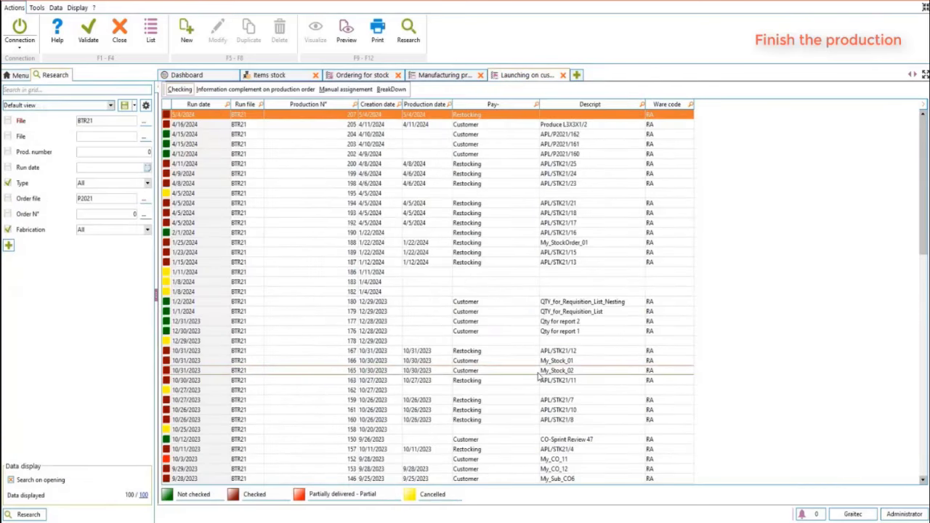
left_click(93, 42)
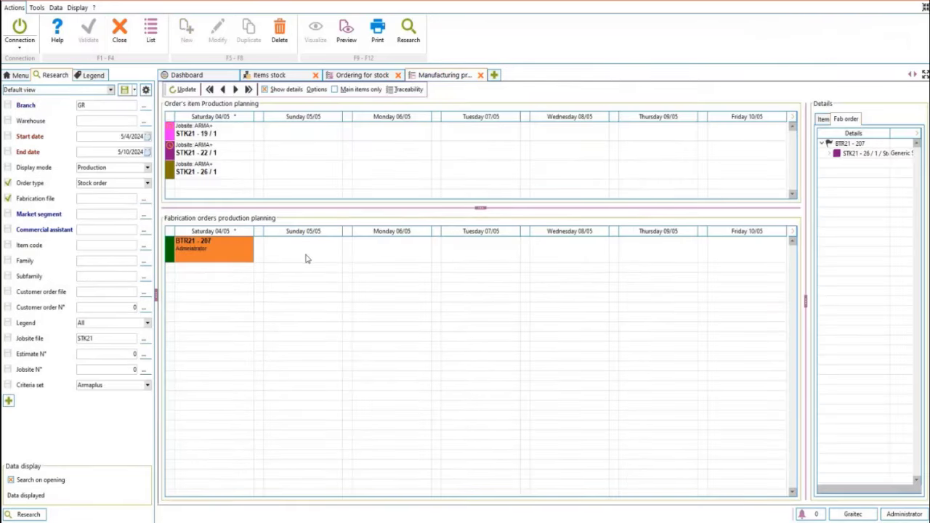
Refresh the items stock list and examine the stock in hand of Stock-L3X3X1/2 and StockRML3X3X1/2.
left_click(281, 78)
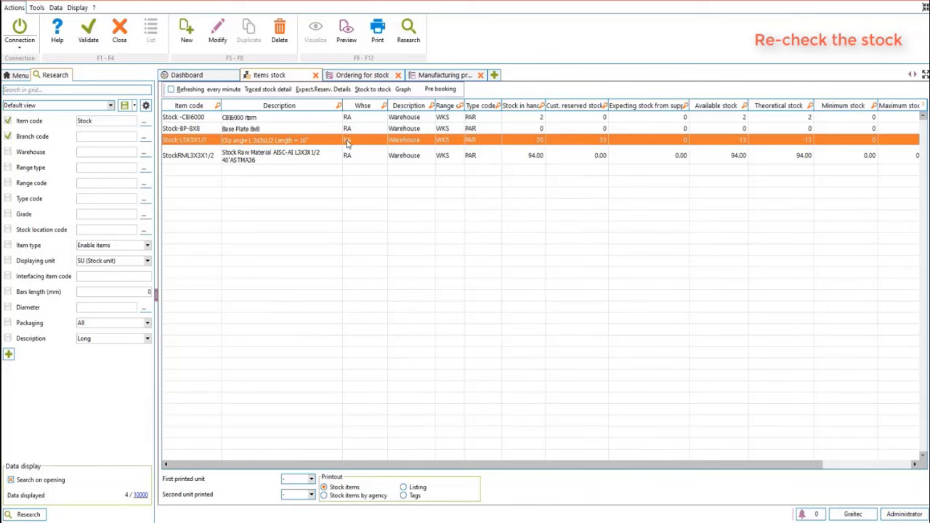
left_click(32, 514)
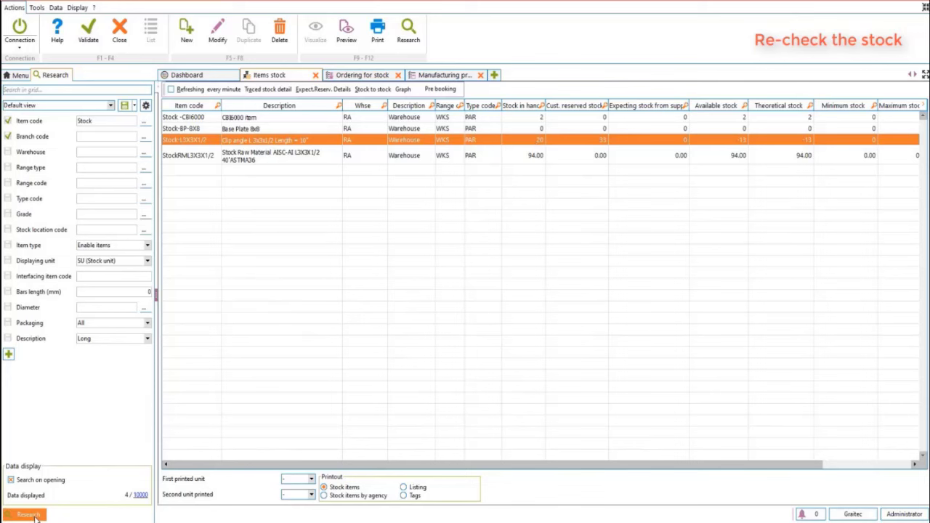
left_click(533, 144)
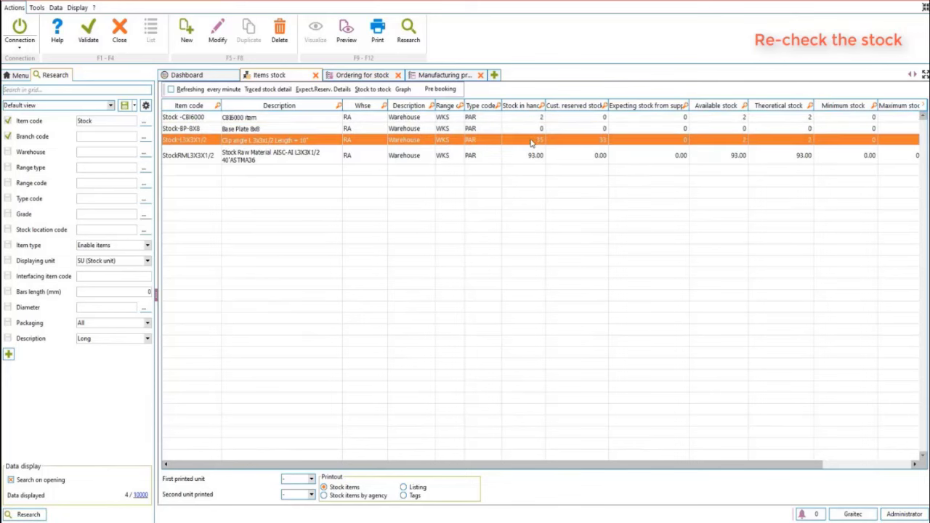
left_click(531, 158)
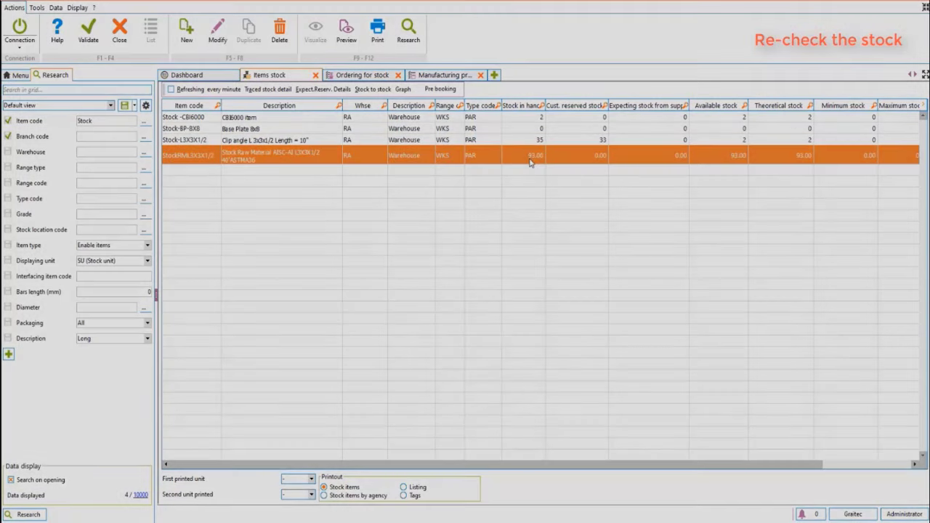